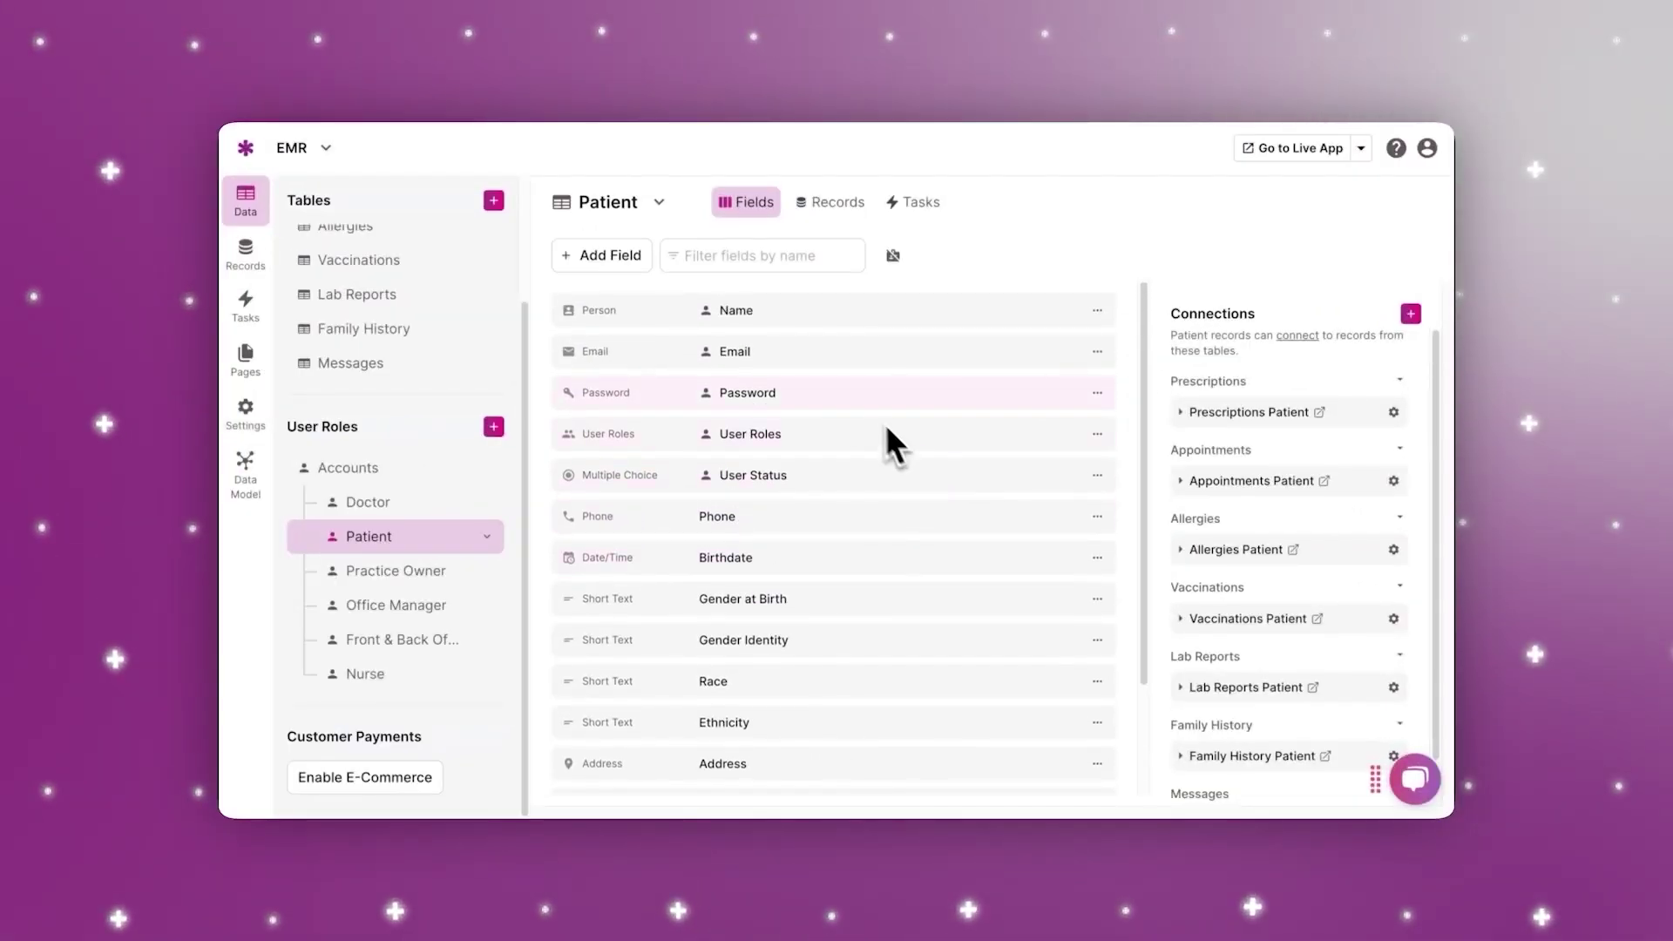
Step: Look at the Patient table's Add Field options, then go back to the My Apps dashboard
left_click(610, 259)
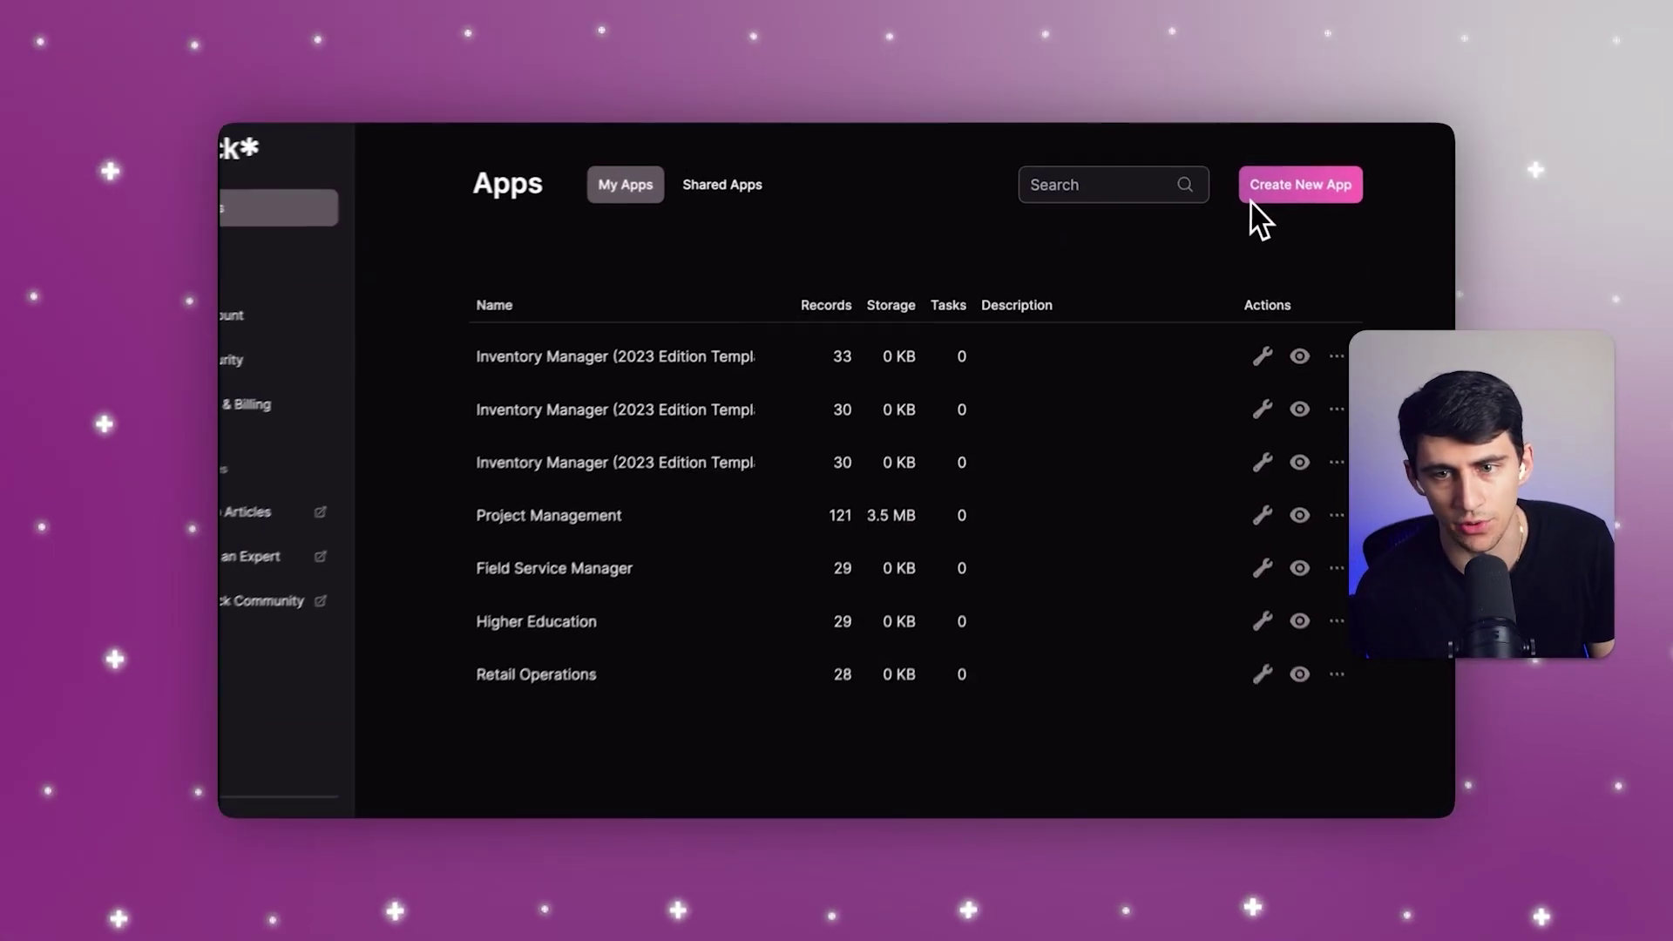
Step: Create an app from the Healthcare sample 'Electronic Medical Records'
left_click(1253, 197)
left_click(1239, 237)
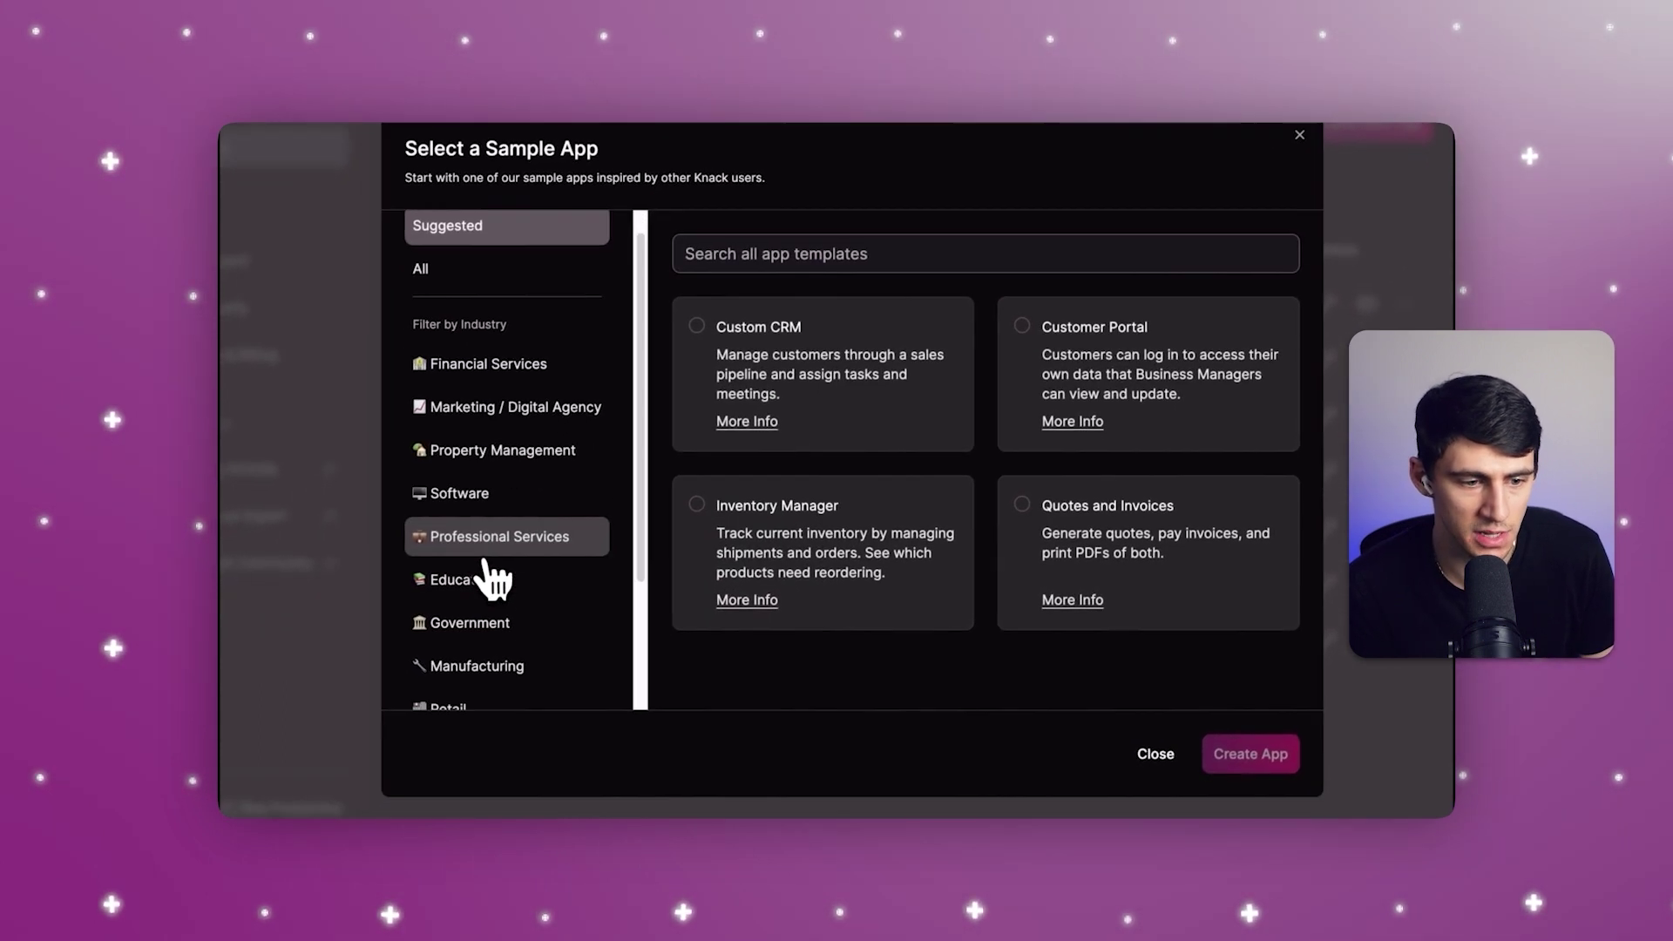
scroll(436, 636, "down", 1)
scroll(510, 593, "down", 2)
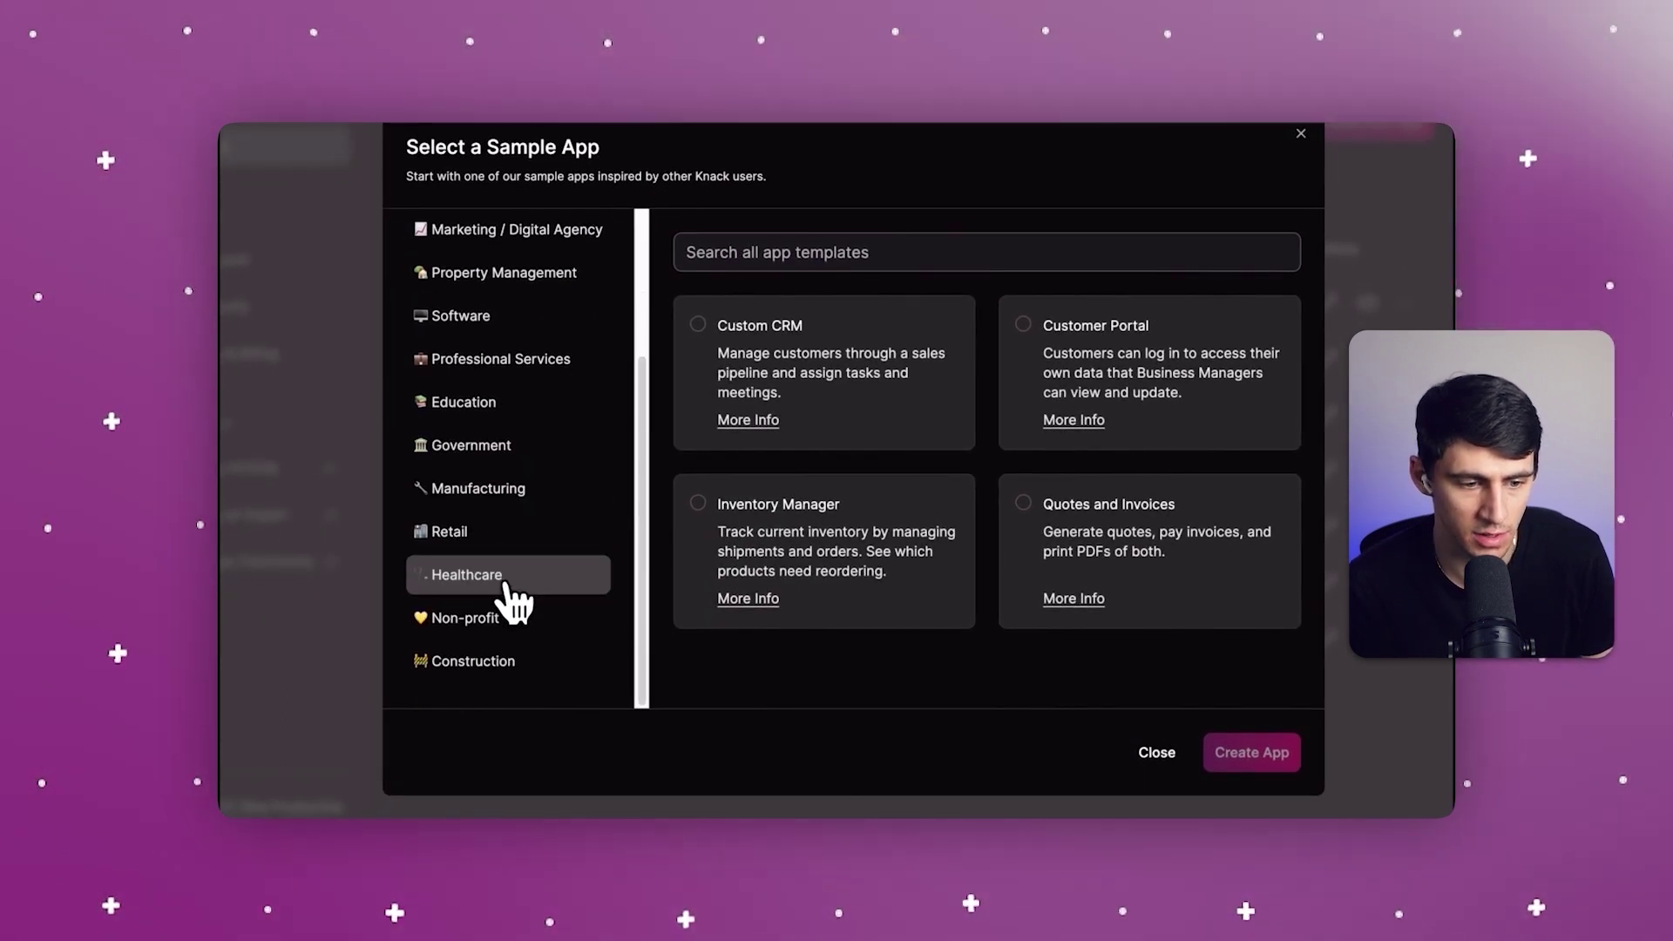
left_click(506, 582)
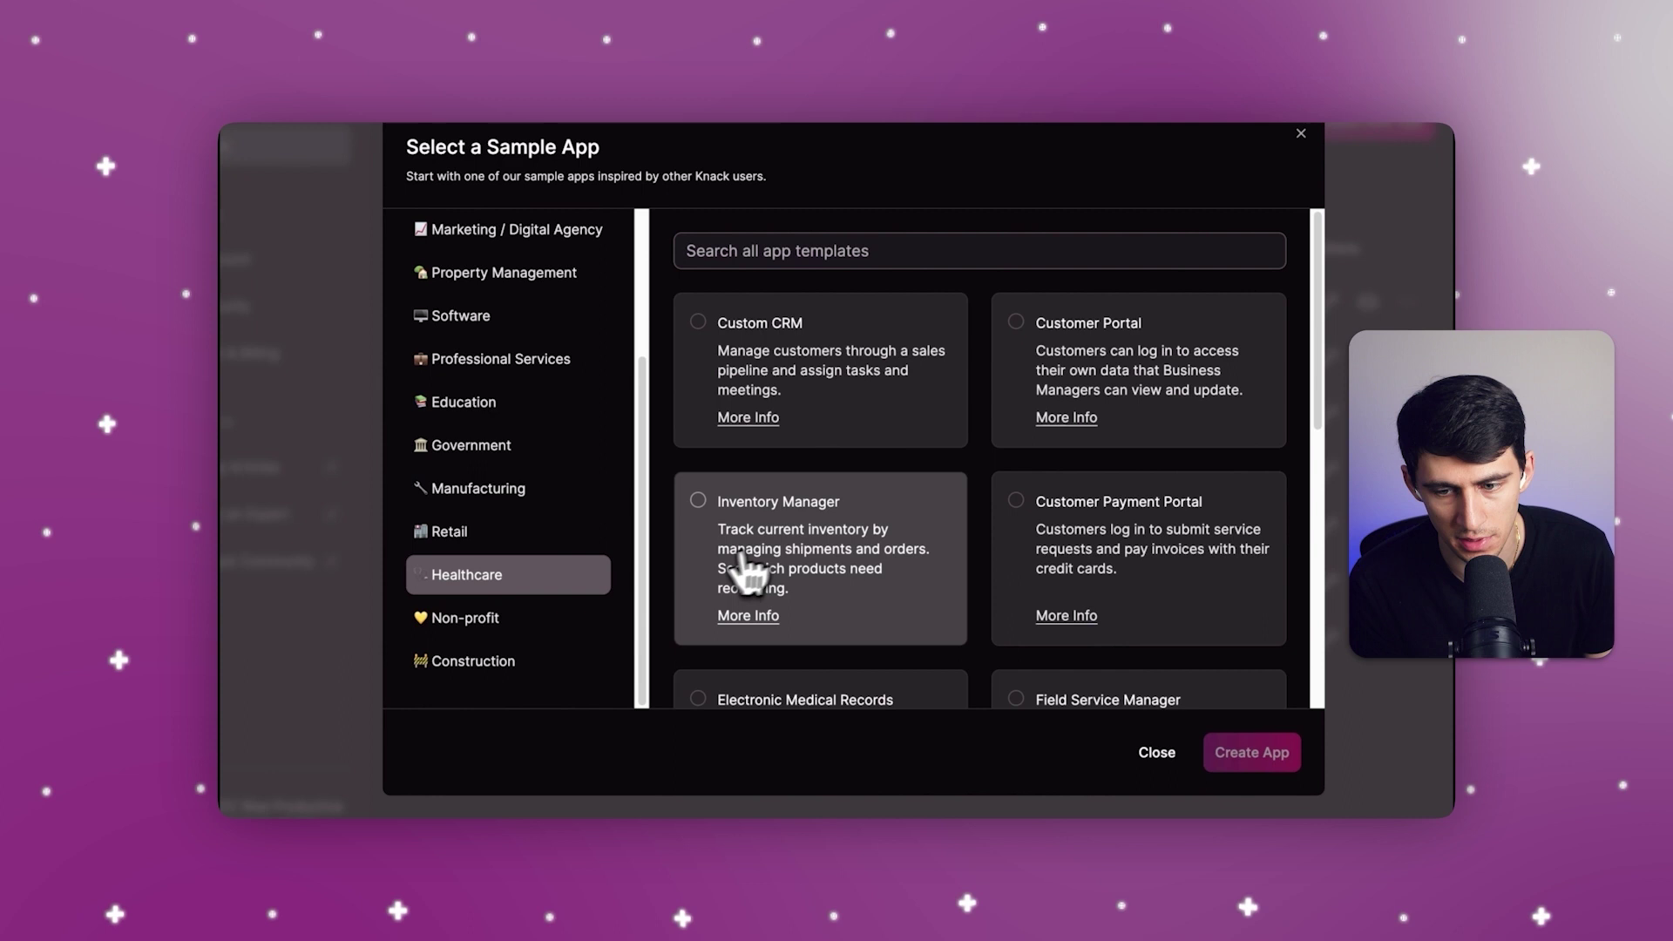
scroll(784, 558, "down", 2)
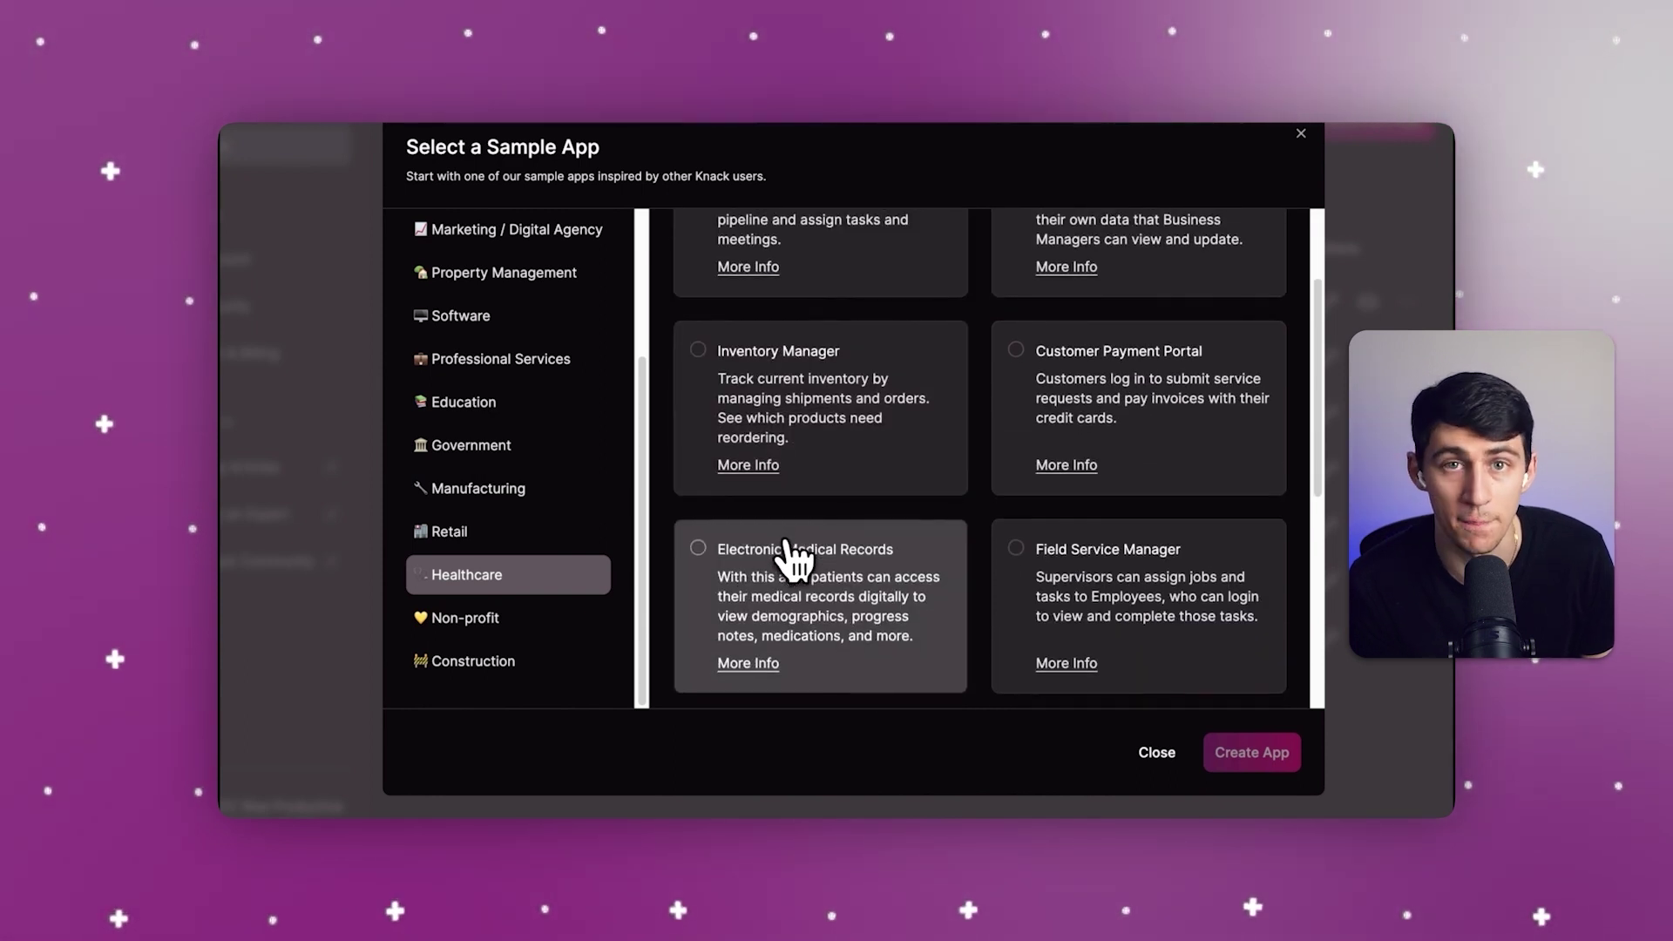
scroll(795, 560, "down", 1)
left_click(795, 560)
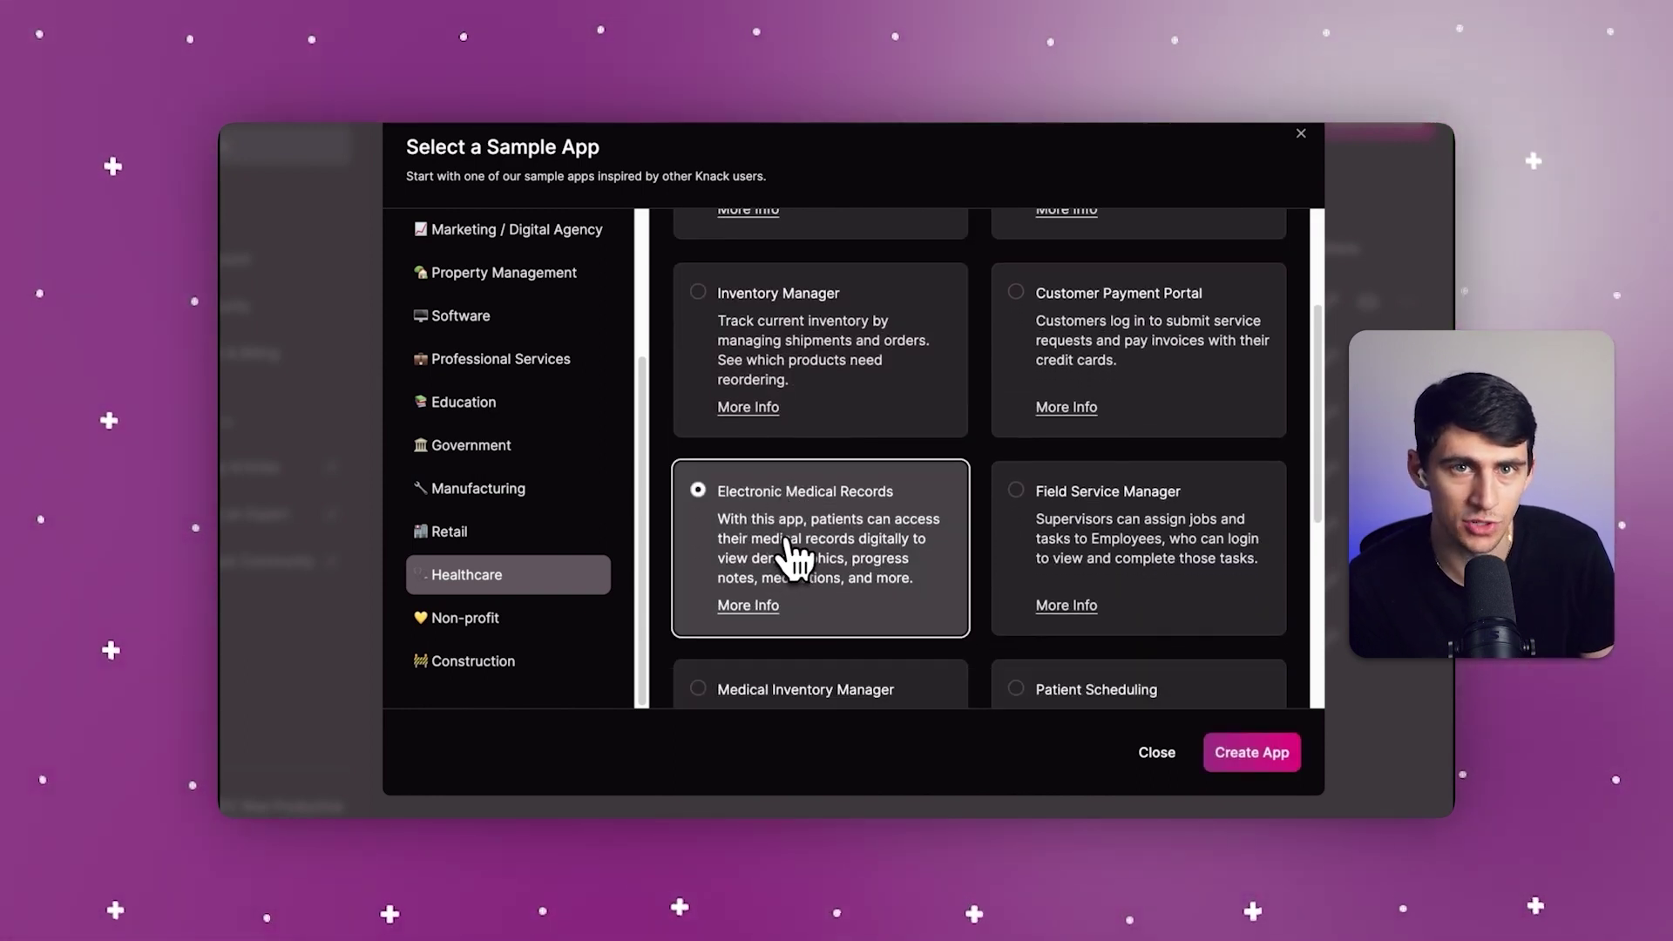
left_click(1252, 752)
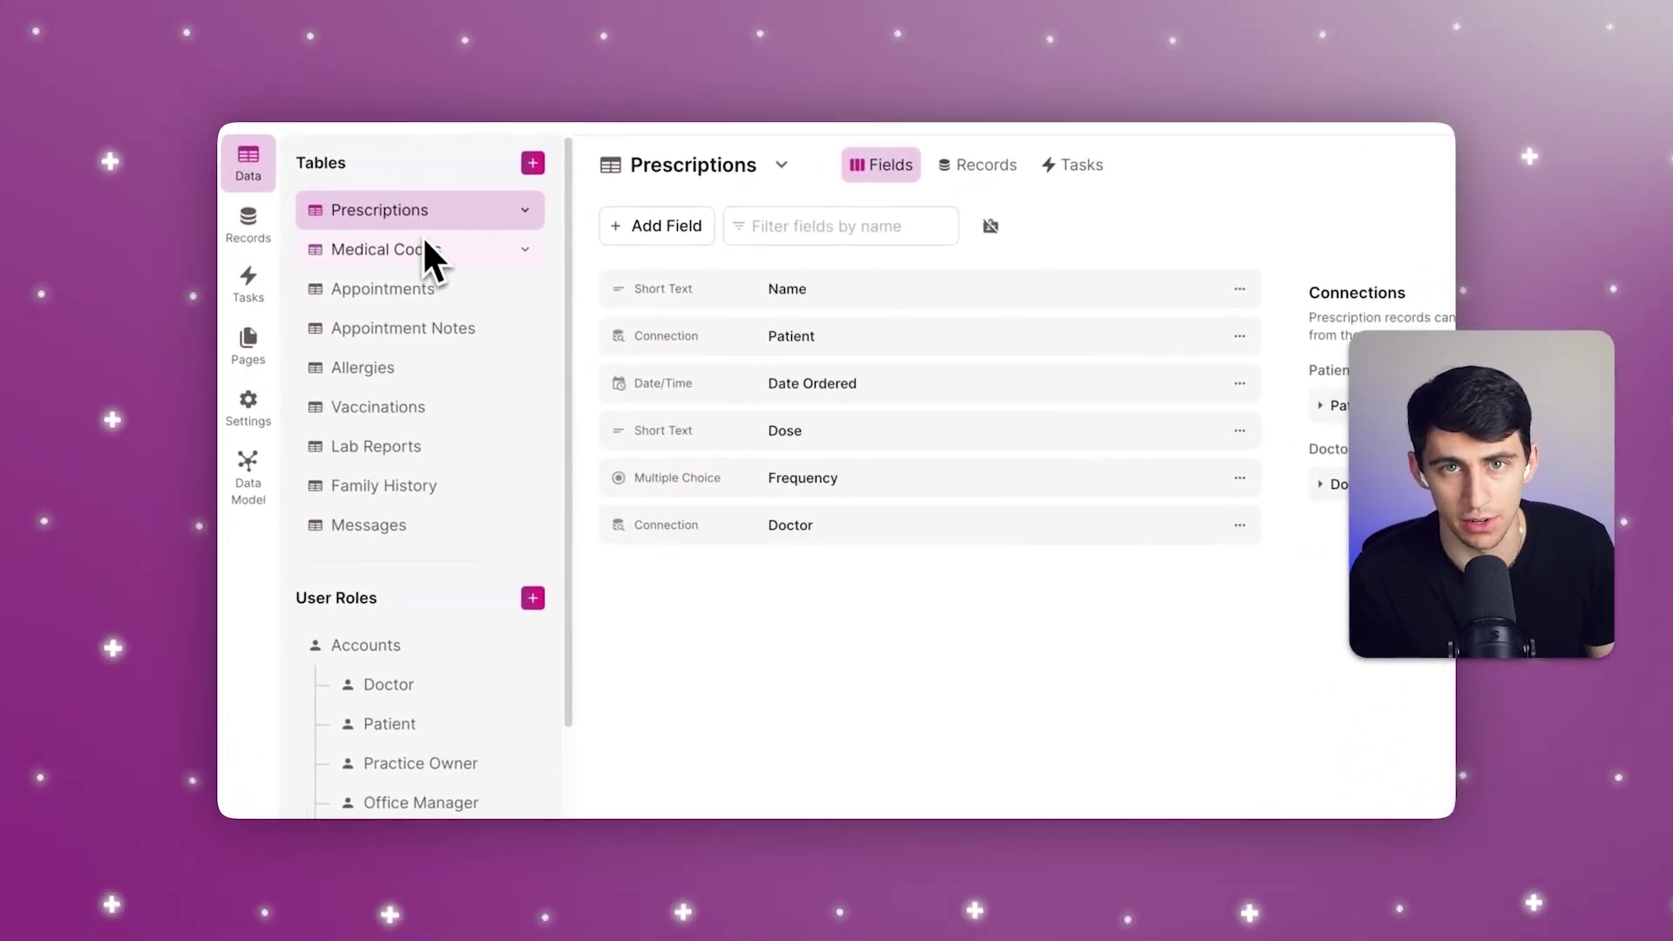
Step: Review fields of Medical Codes, Appointments, Appointment Notes, Allergies, Vaccinations, Lab Reports, Family History, Messages
left_click(425, 248)
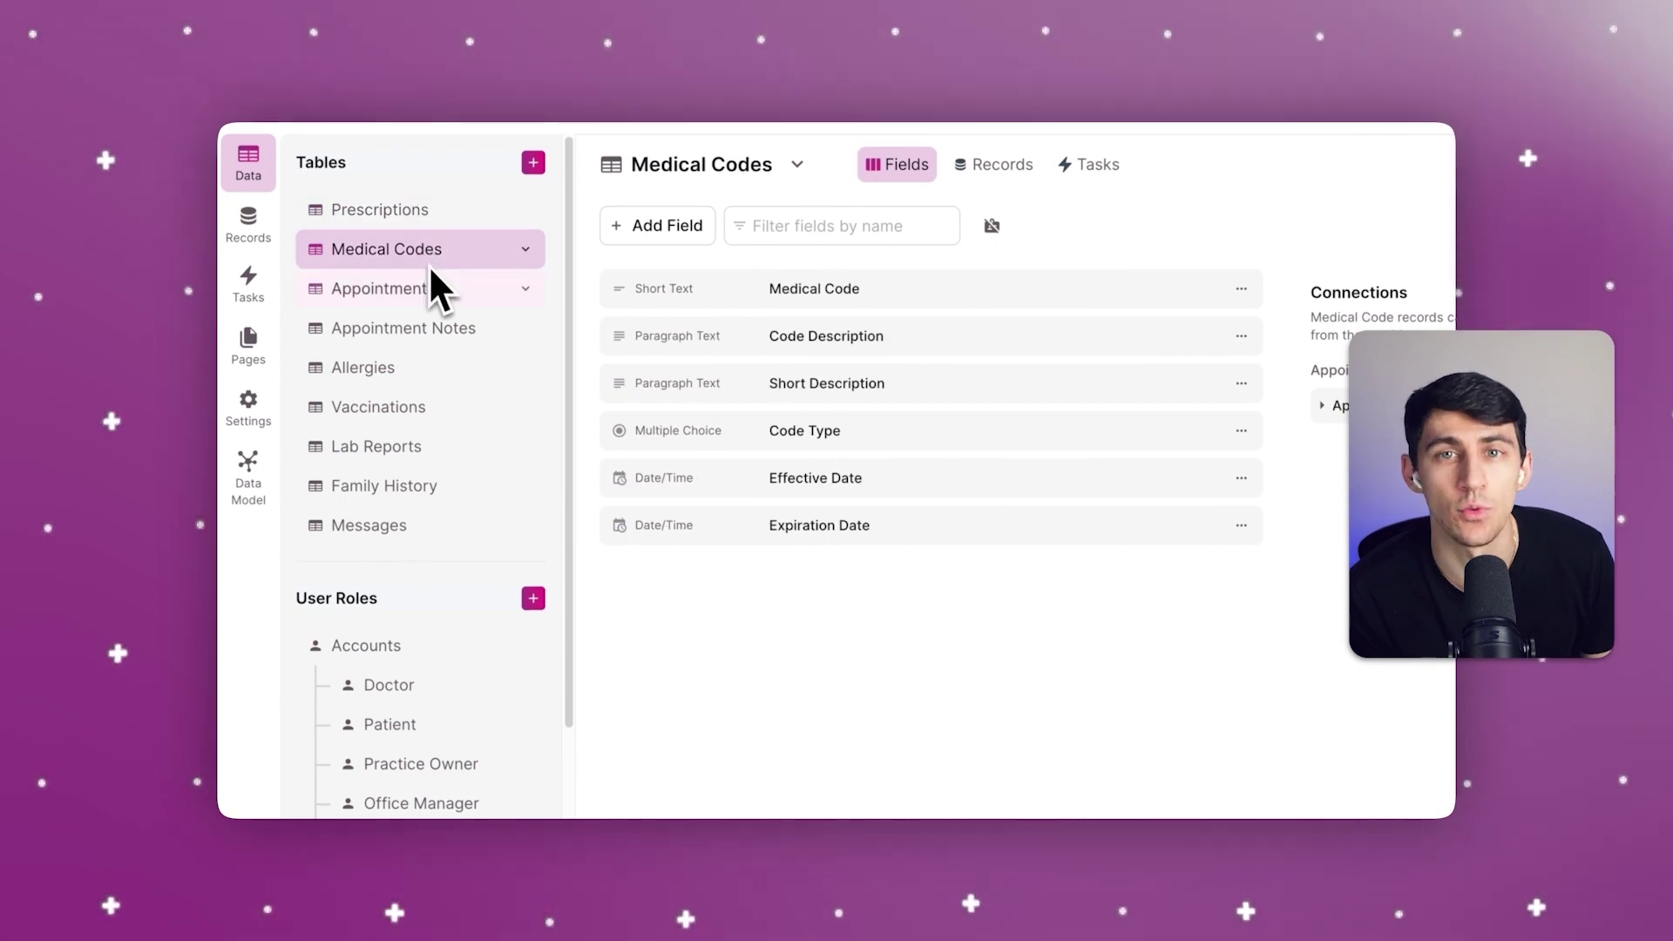
left_click(431, 286)
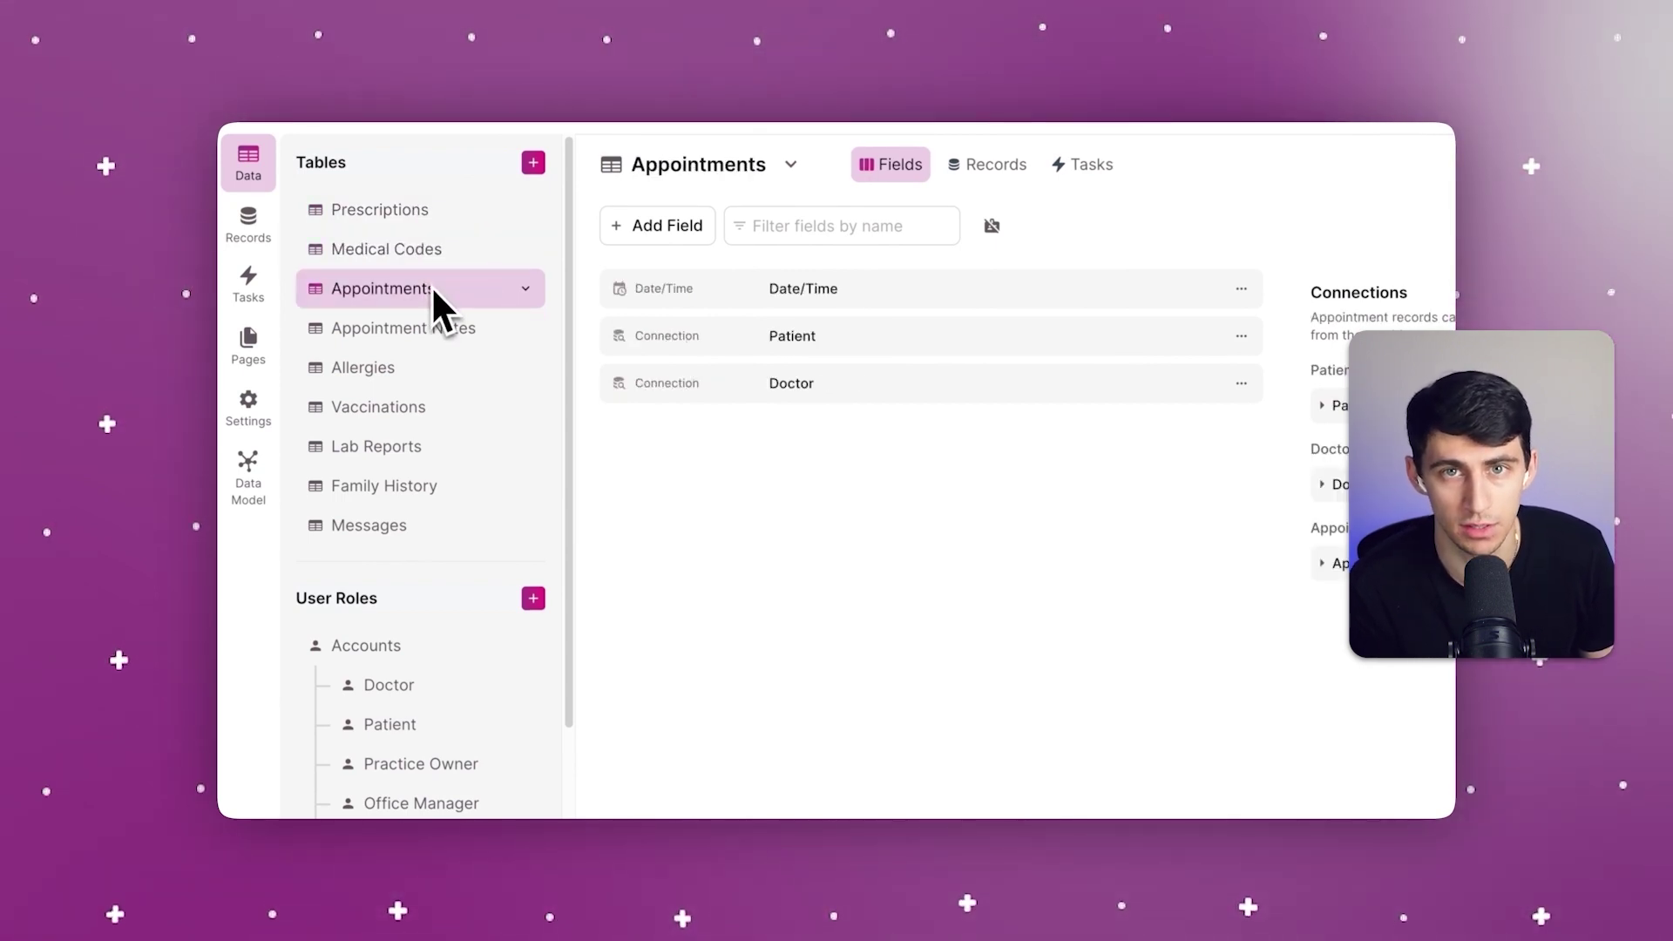
left_click(434, 329)
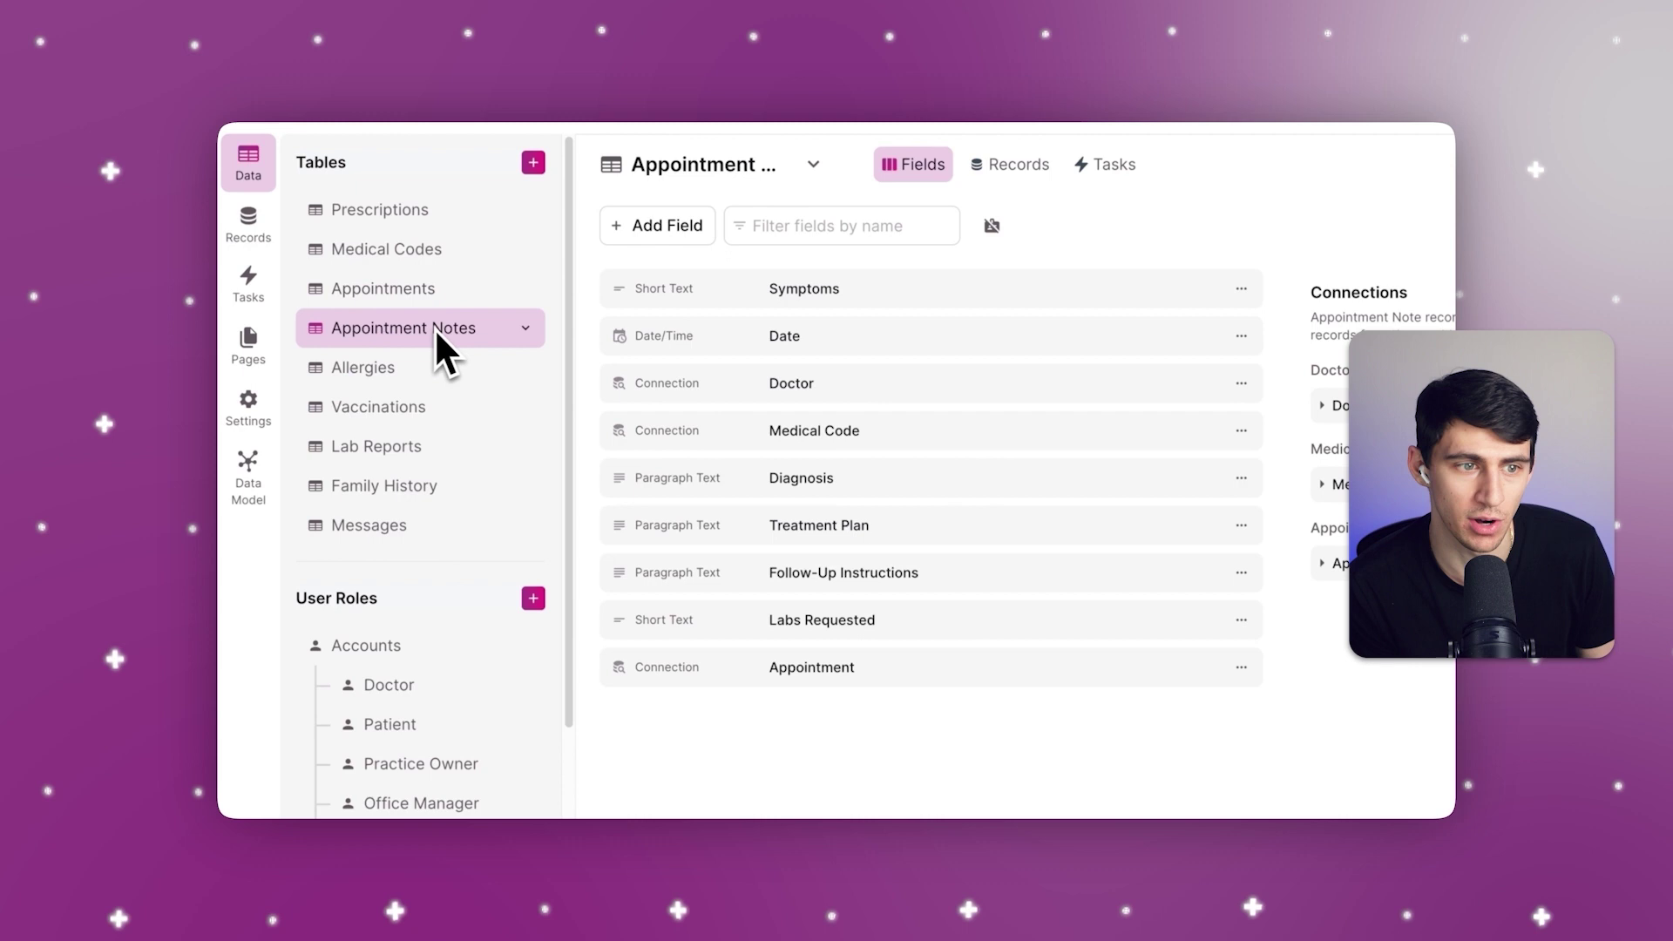
left_click(427, 363)
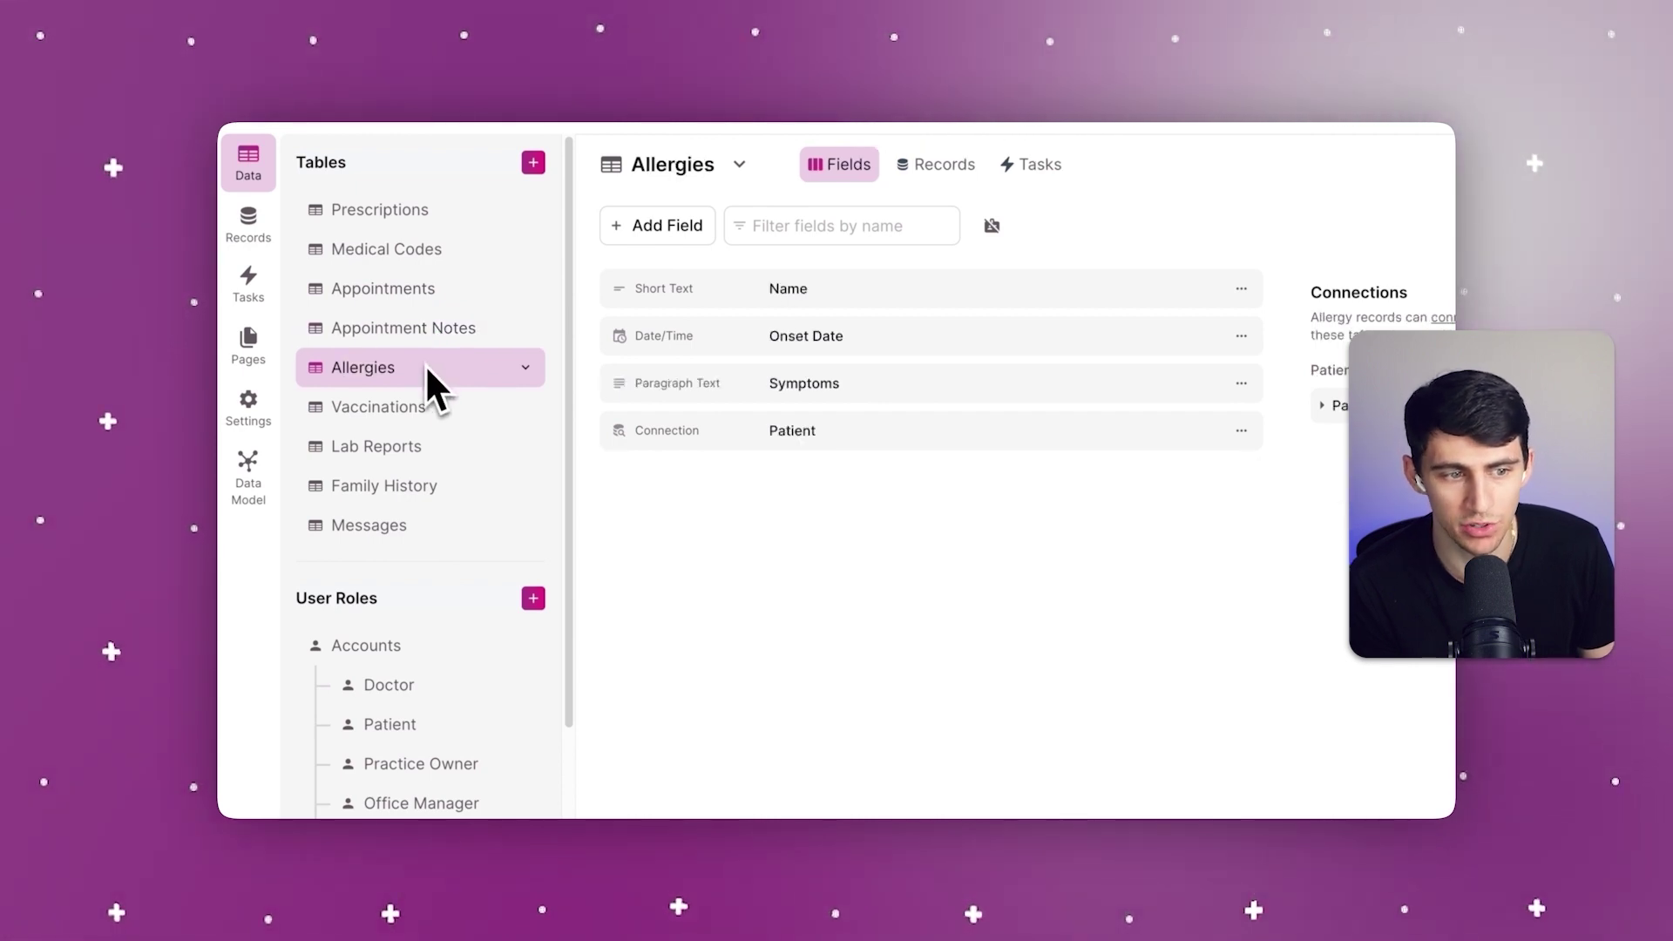
left_click(393, 406)
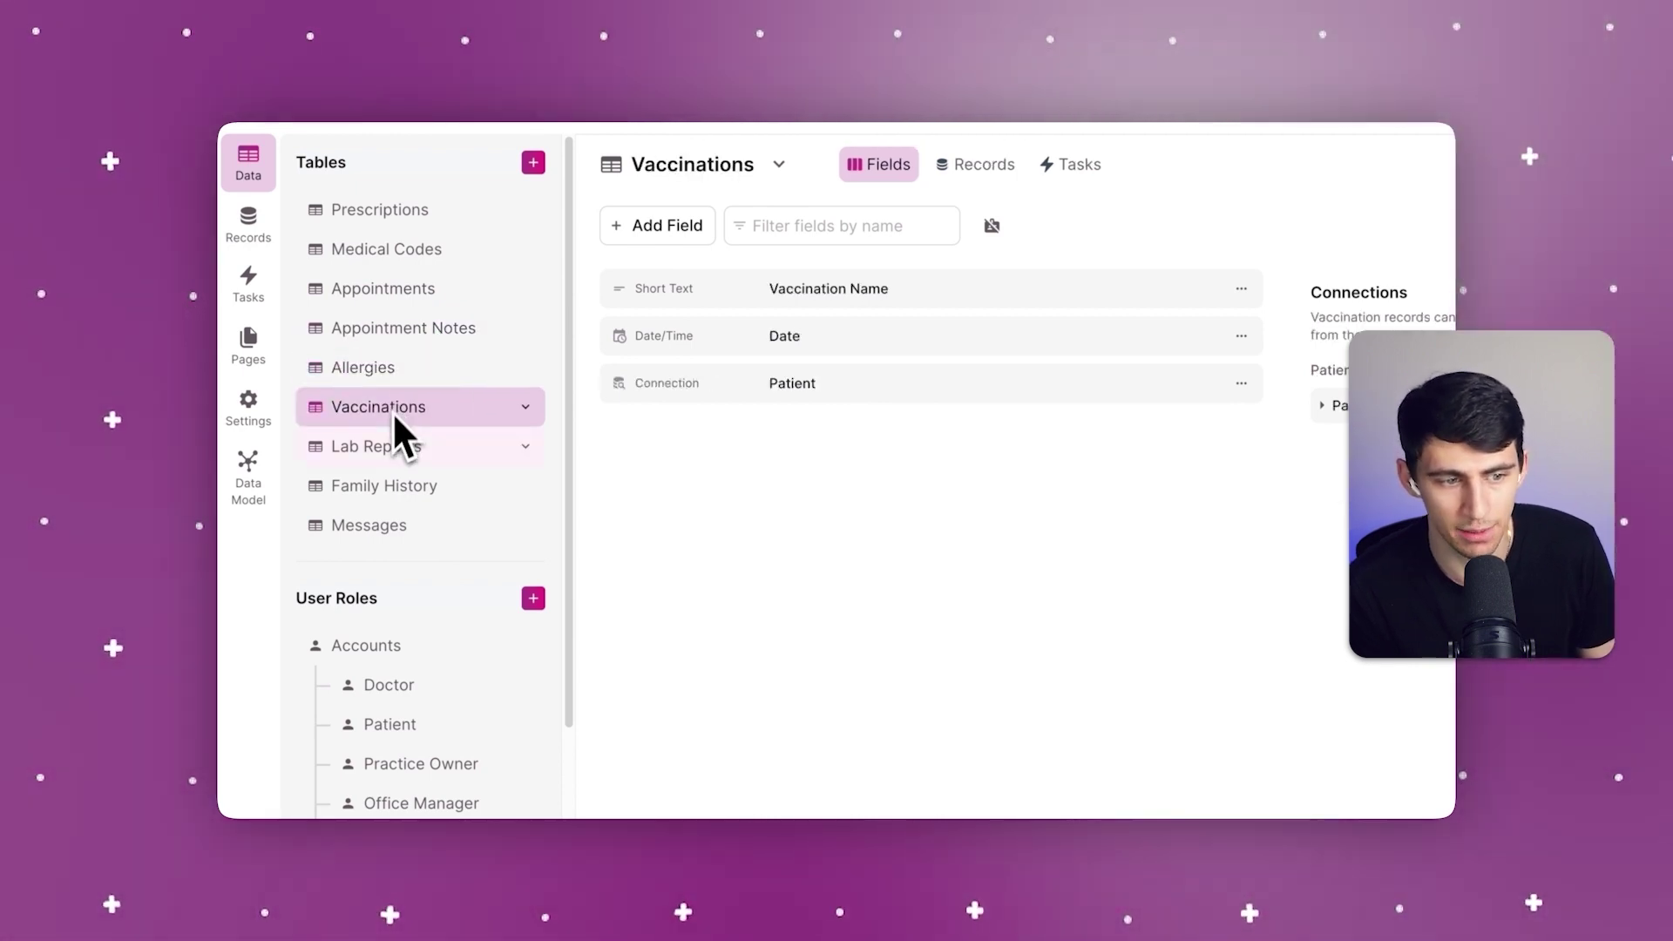
left_click(388, 443)
left_click(400, 478)
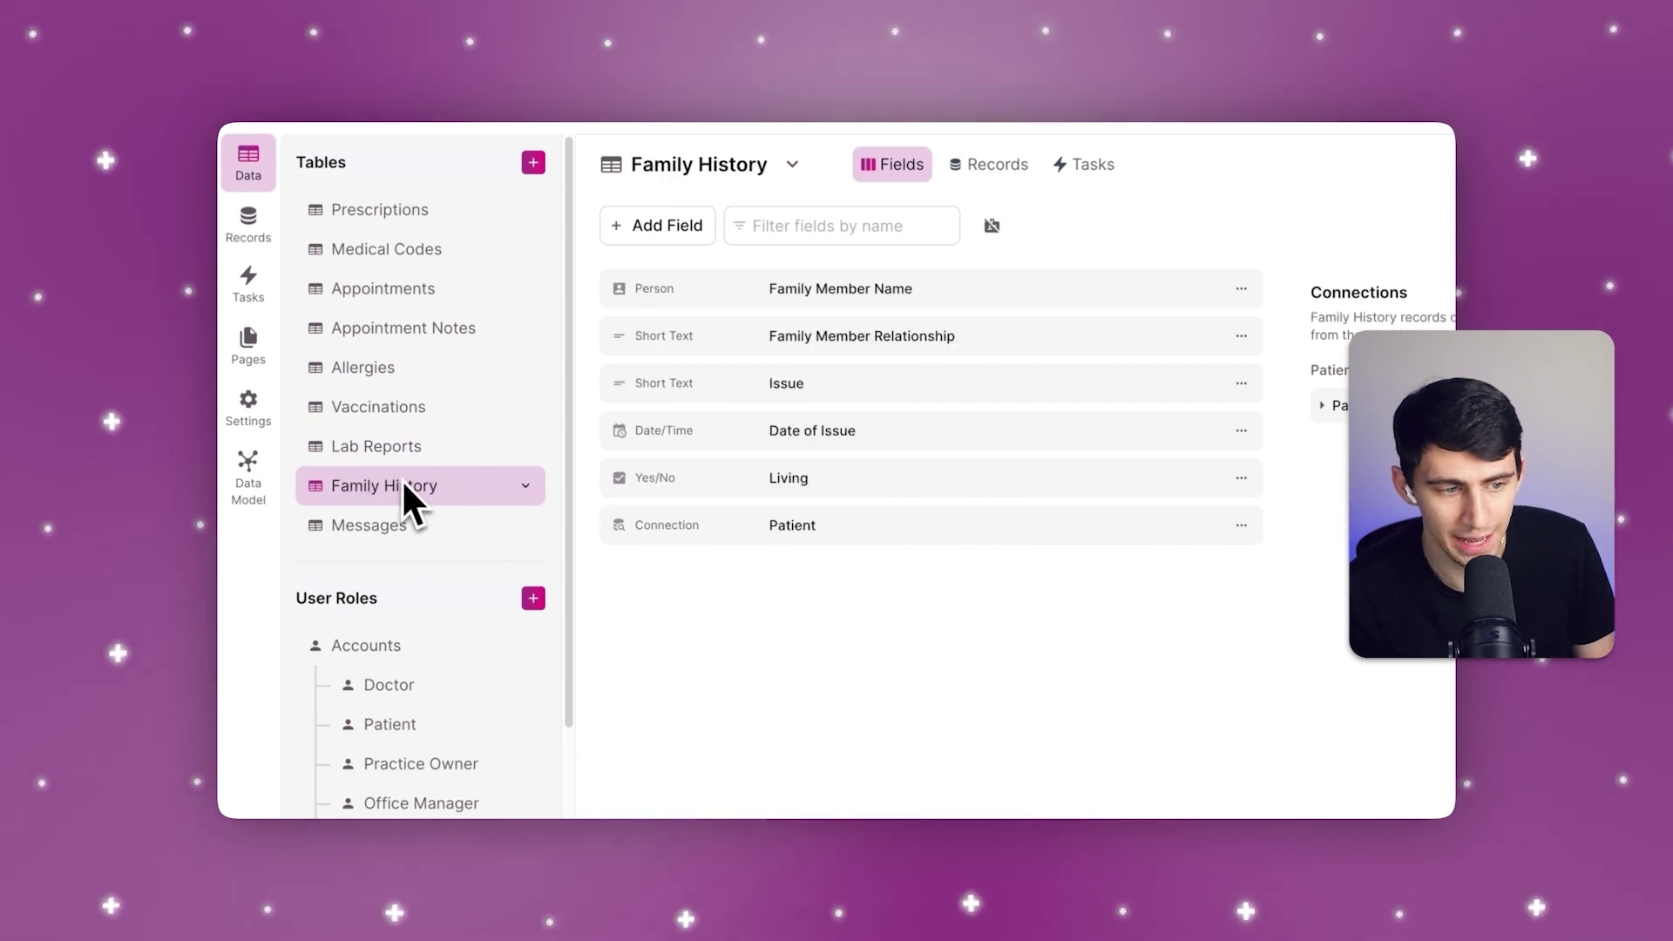
left_click(400, 521)
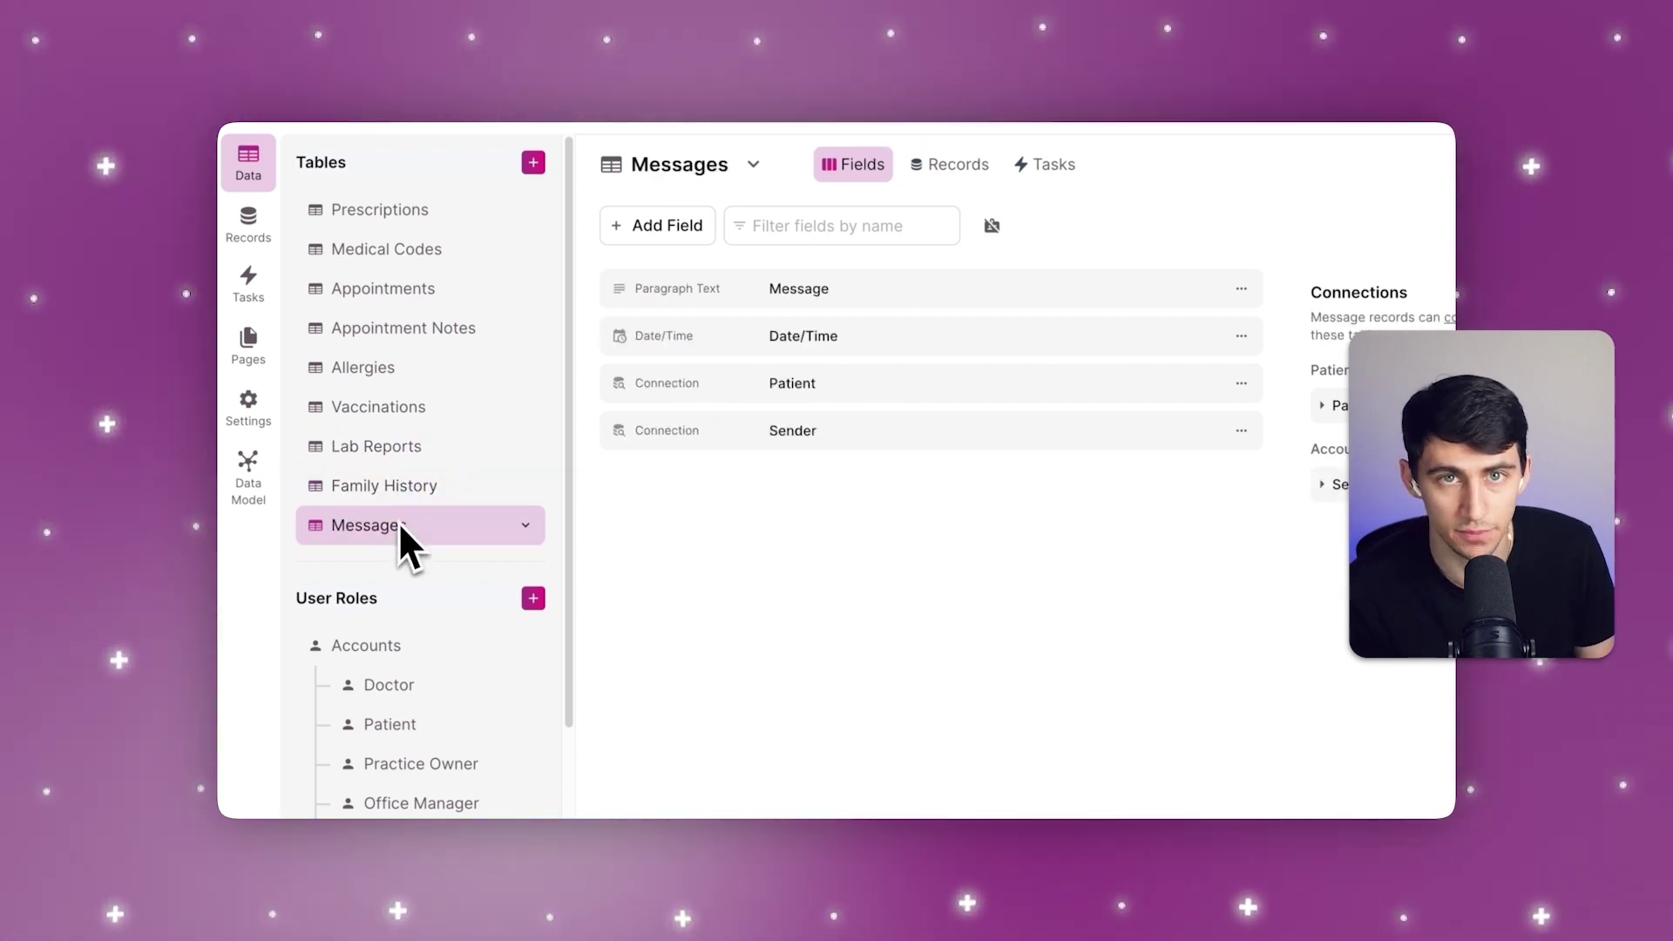
Step: Review the fields of the Accounts, Doctor and Patient user roles
scroll(399, 521, "down", 2)
left_click(403, 558)
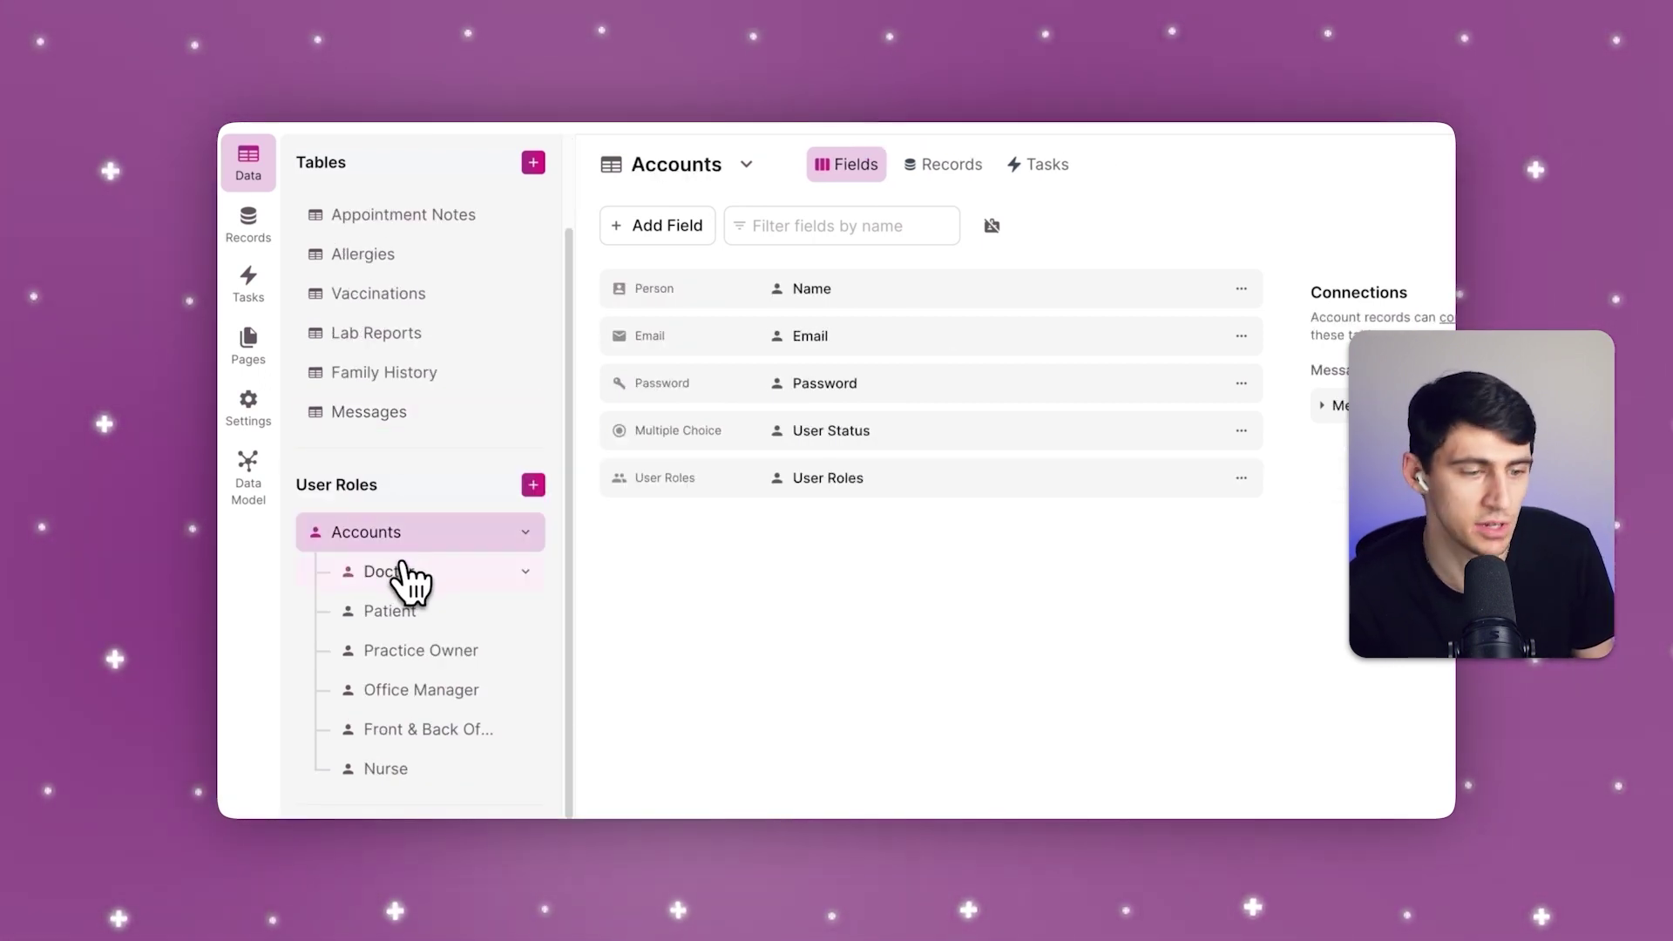
left_click(402, 578)
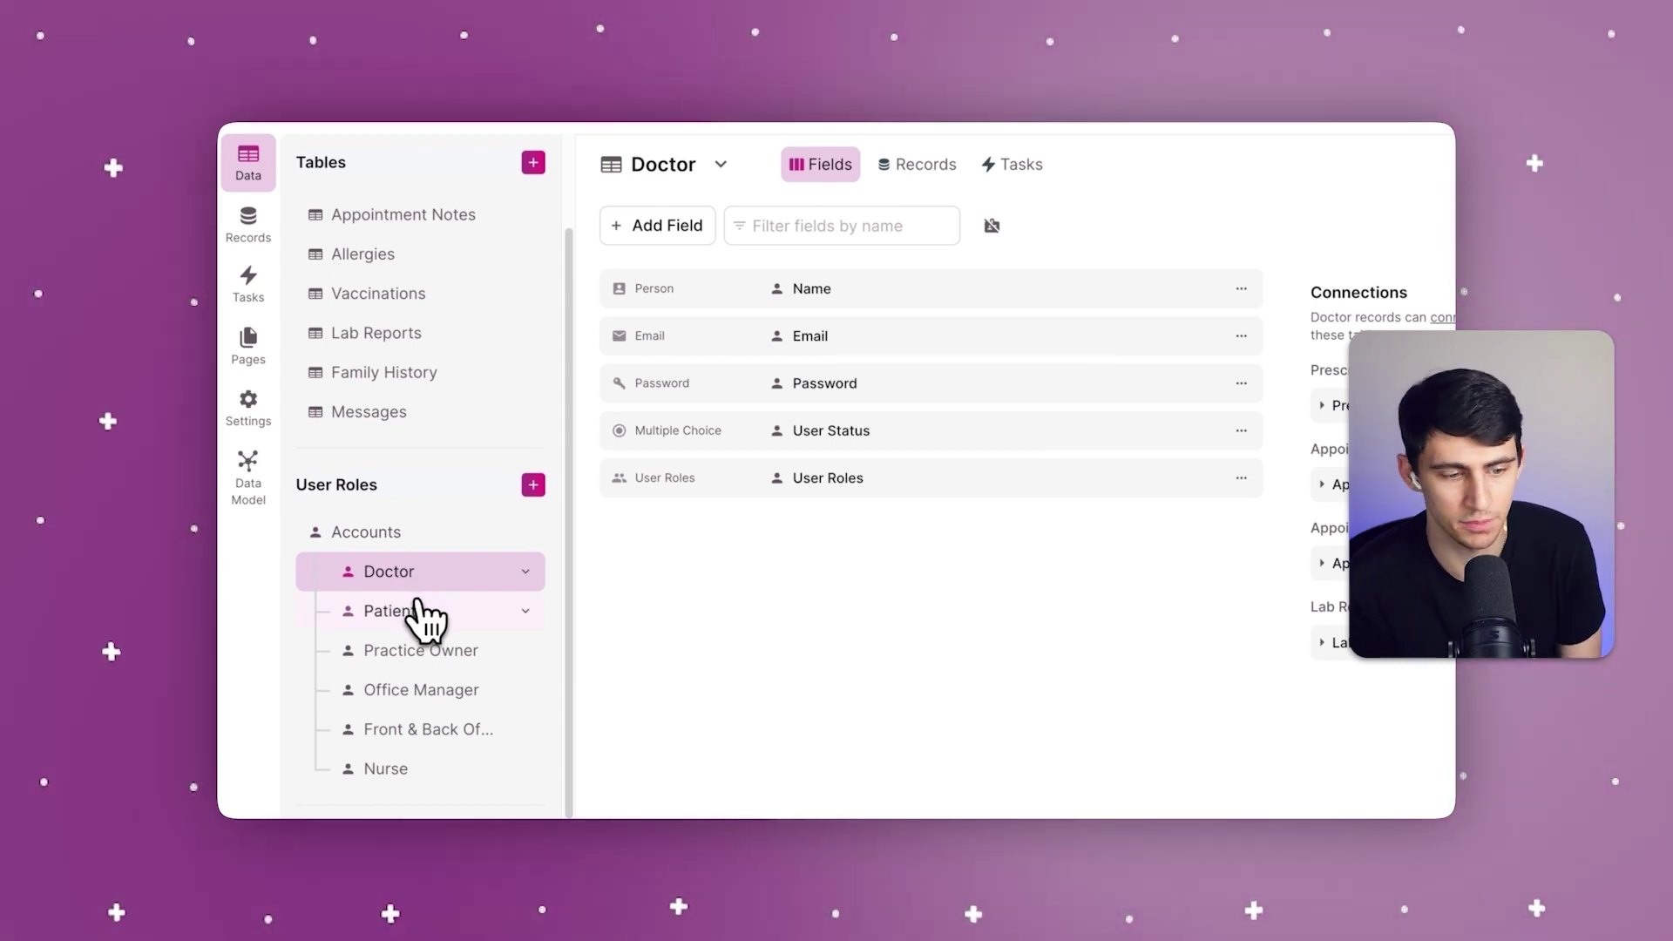
left_click(425, 617)
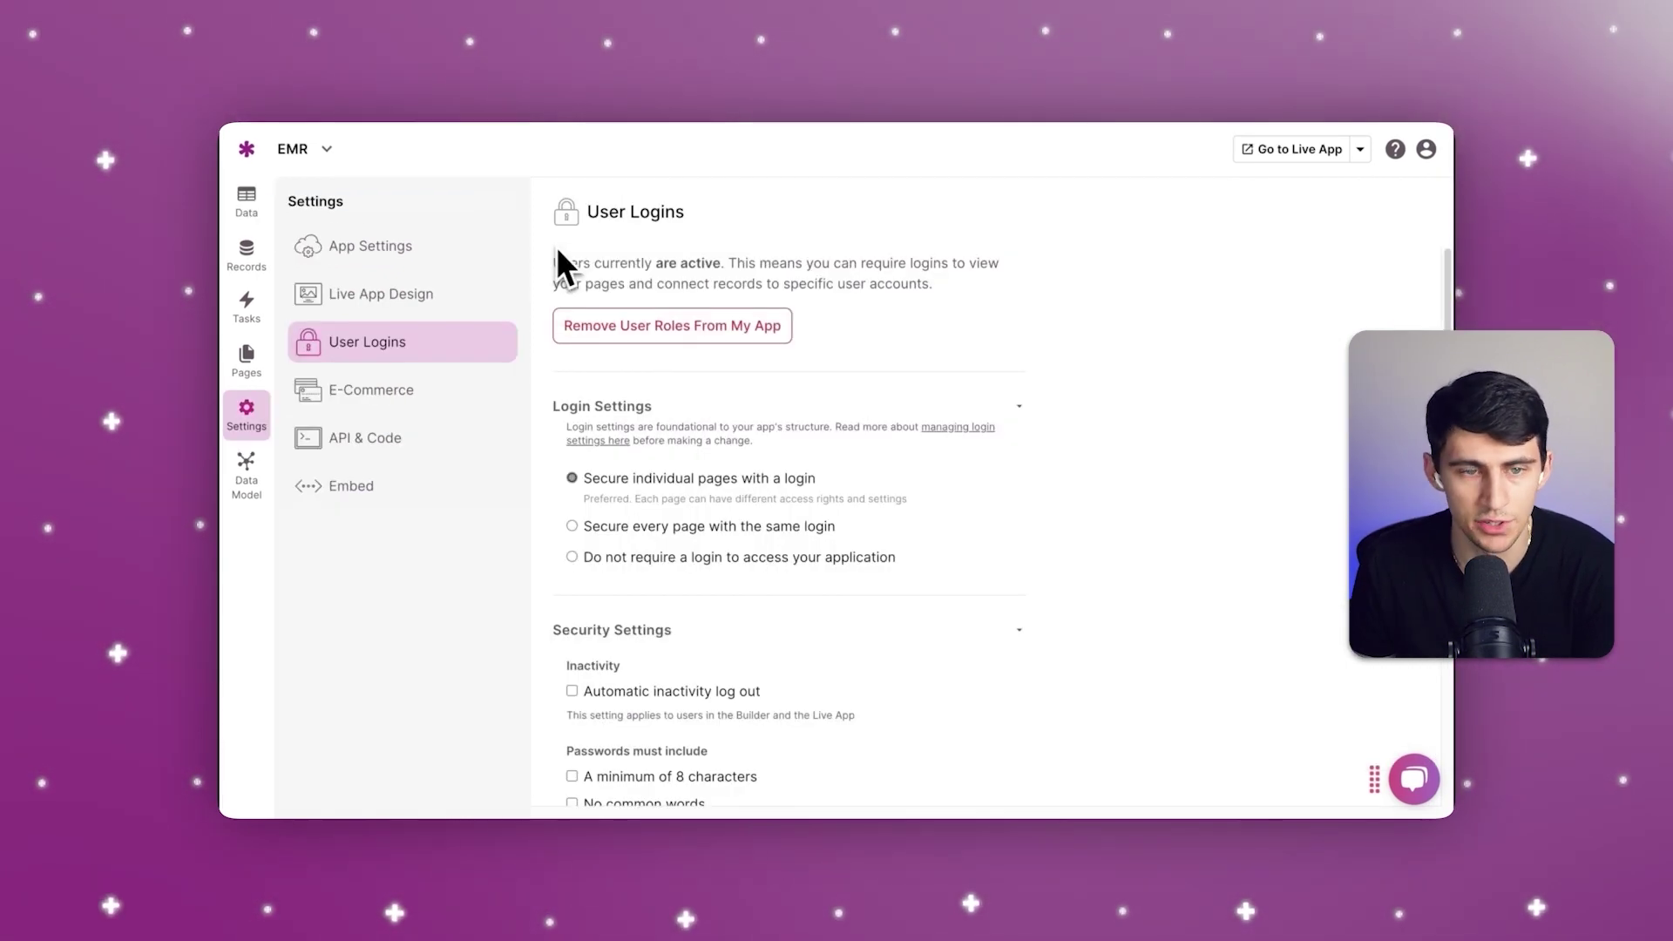
Step: Scroll through the User Logins settings to review the login options
scroll(838, 454, "down", 1)
scroll(840, 444, "down", 5)
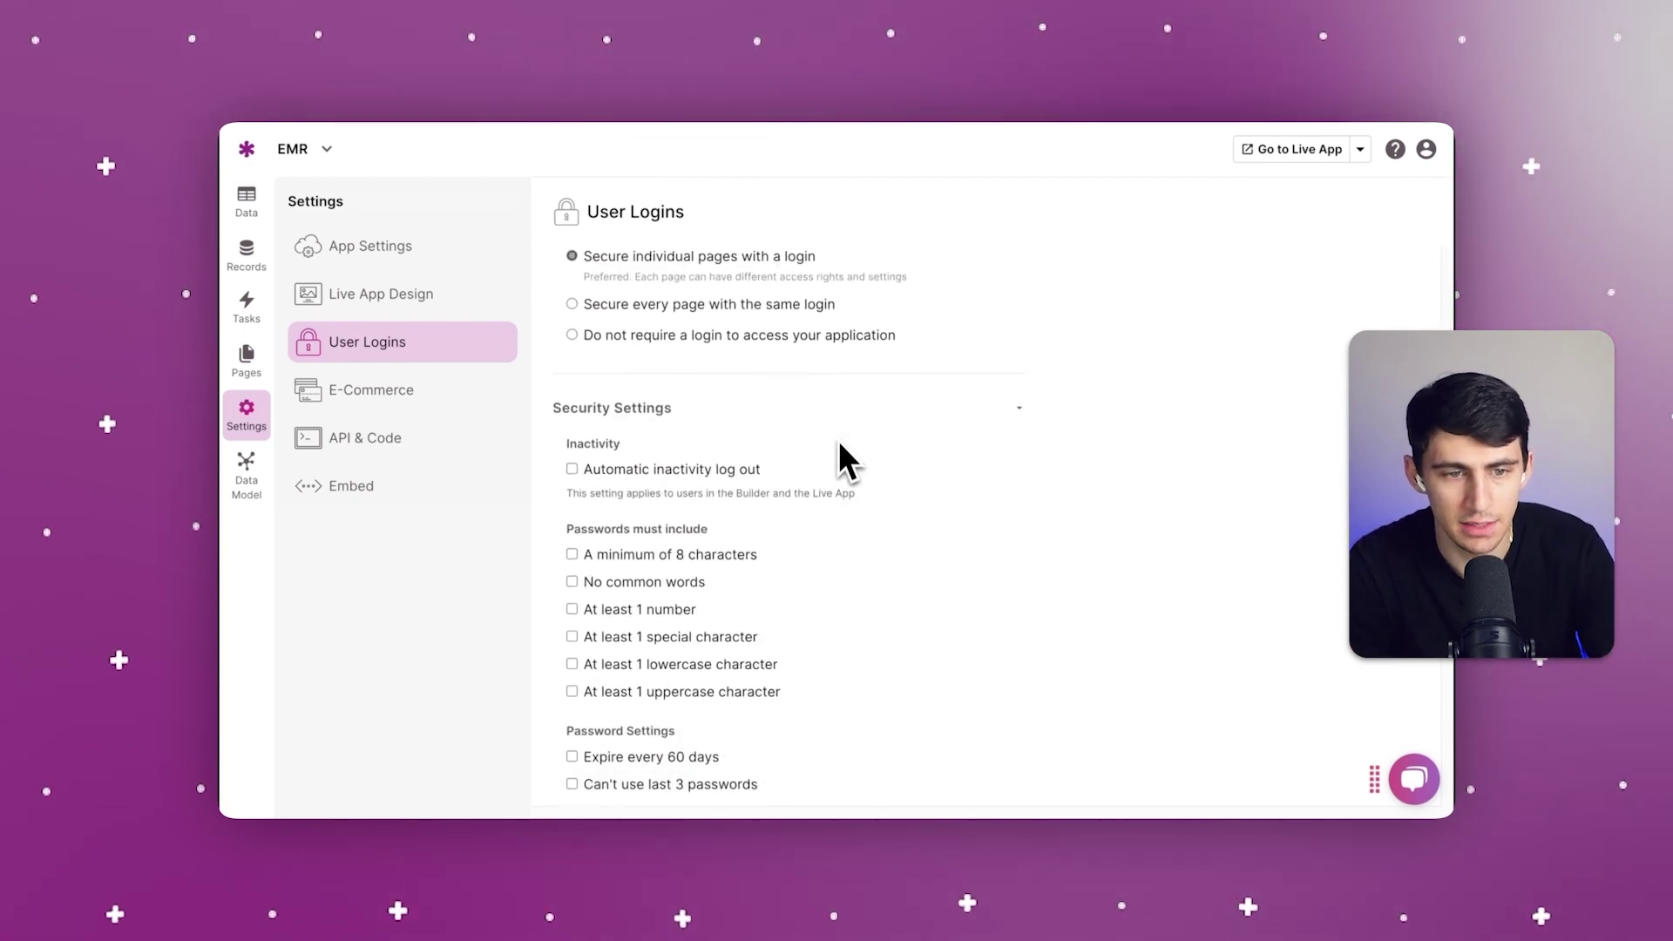
scroll(838, 440, "down", 3)
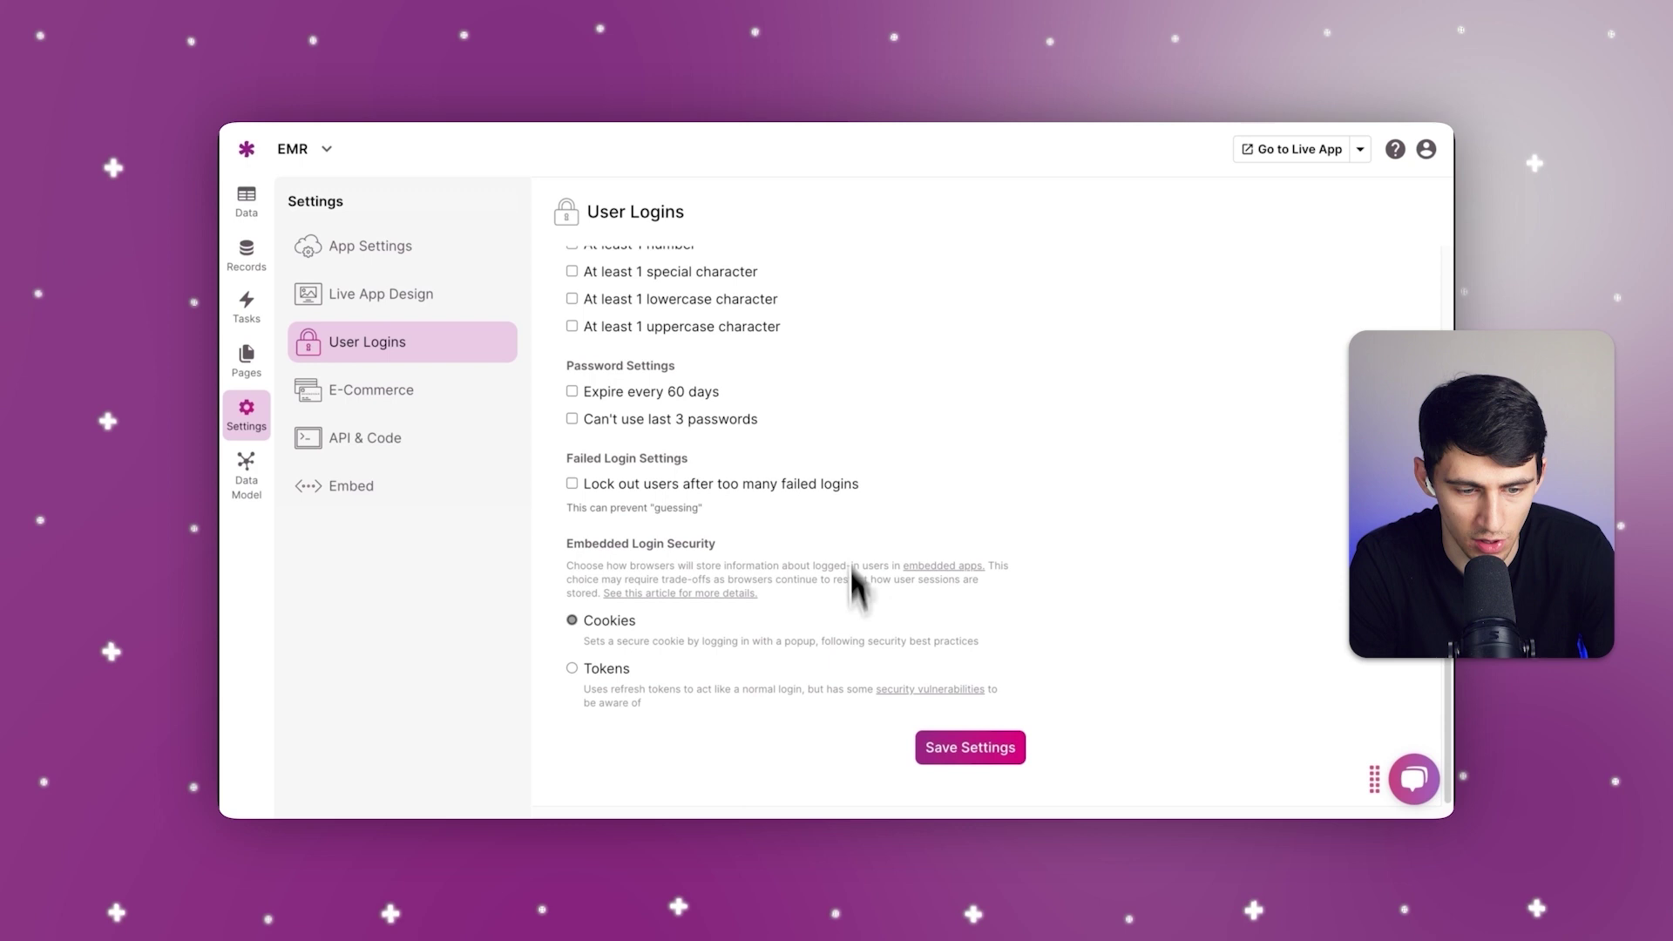
scroll(842, 387, "up", 6)
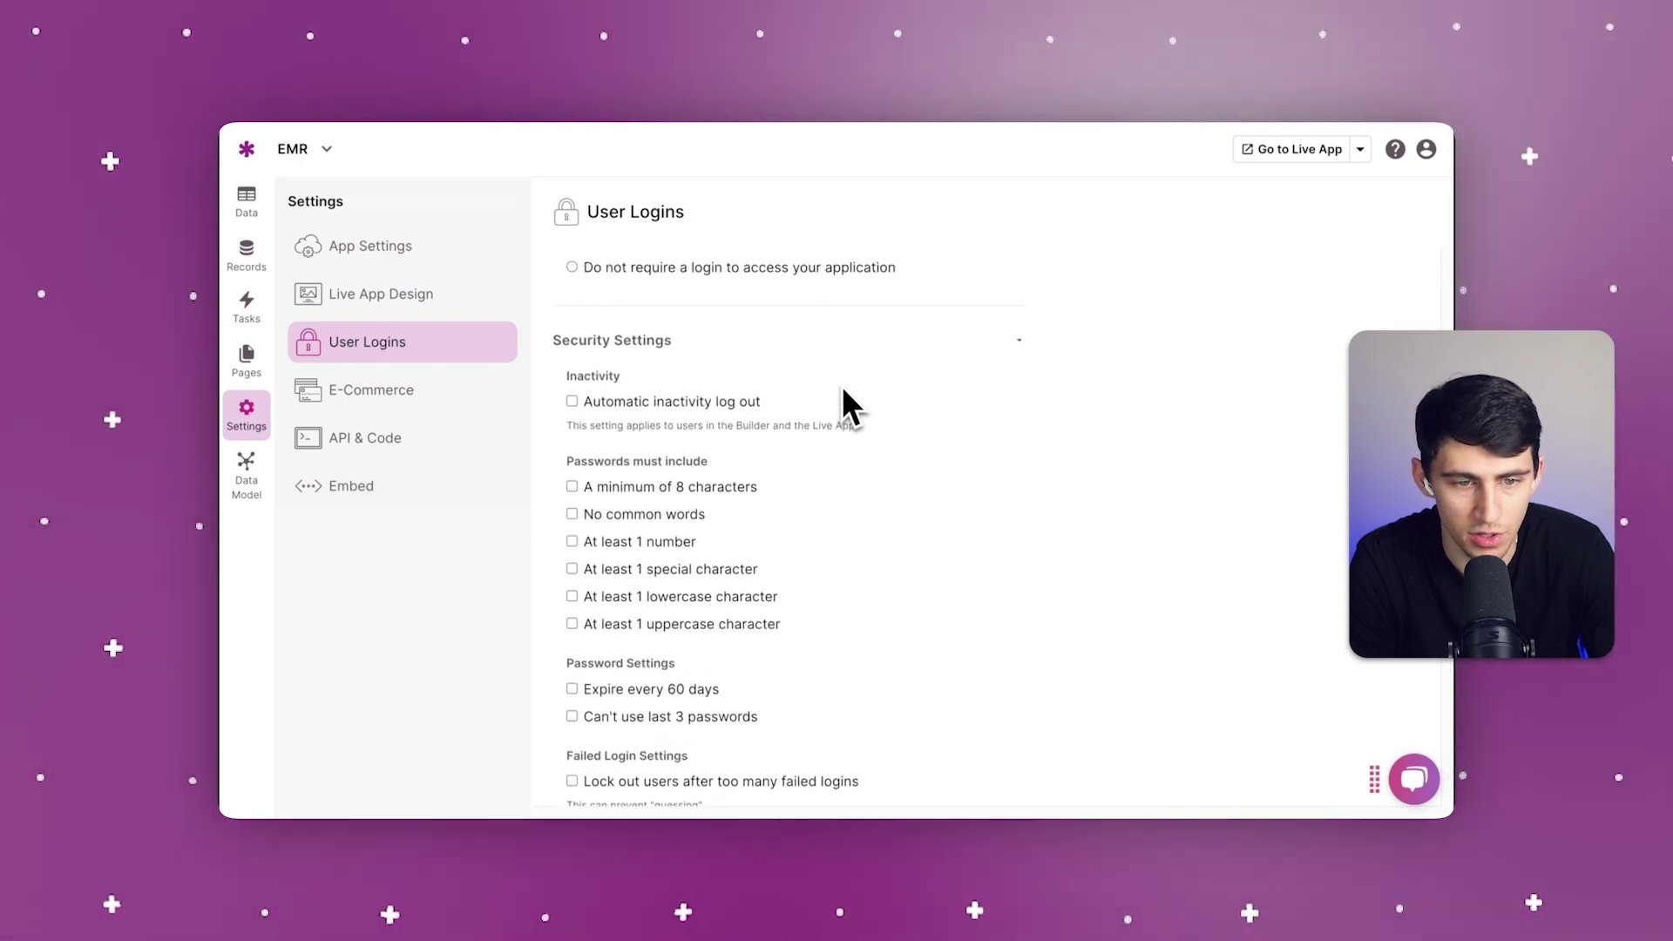
scroll(841, 392, "up", 2)
Step: In App Settings, review Security, then view the Info tab showing HIPAA No and 66 records
left_click(457, 258)
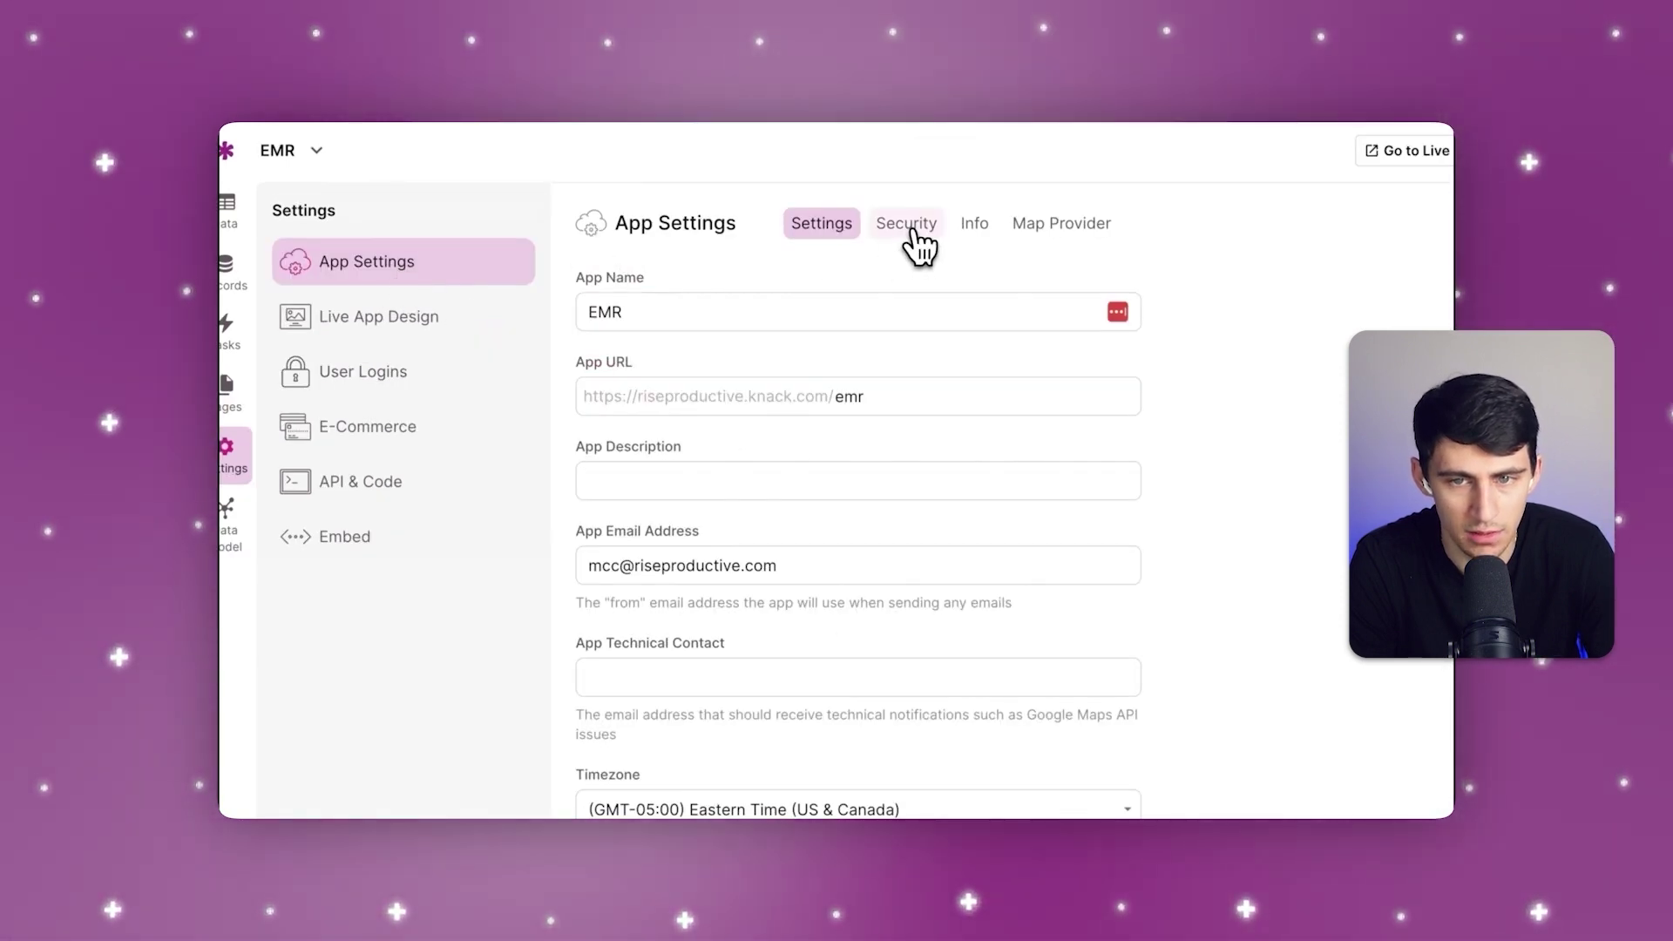
left_click(910, 228)
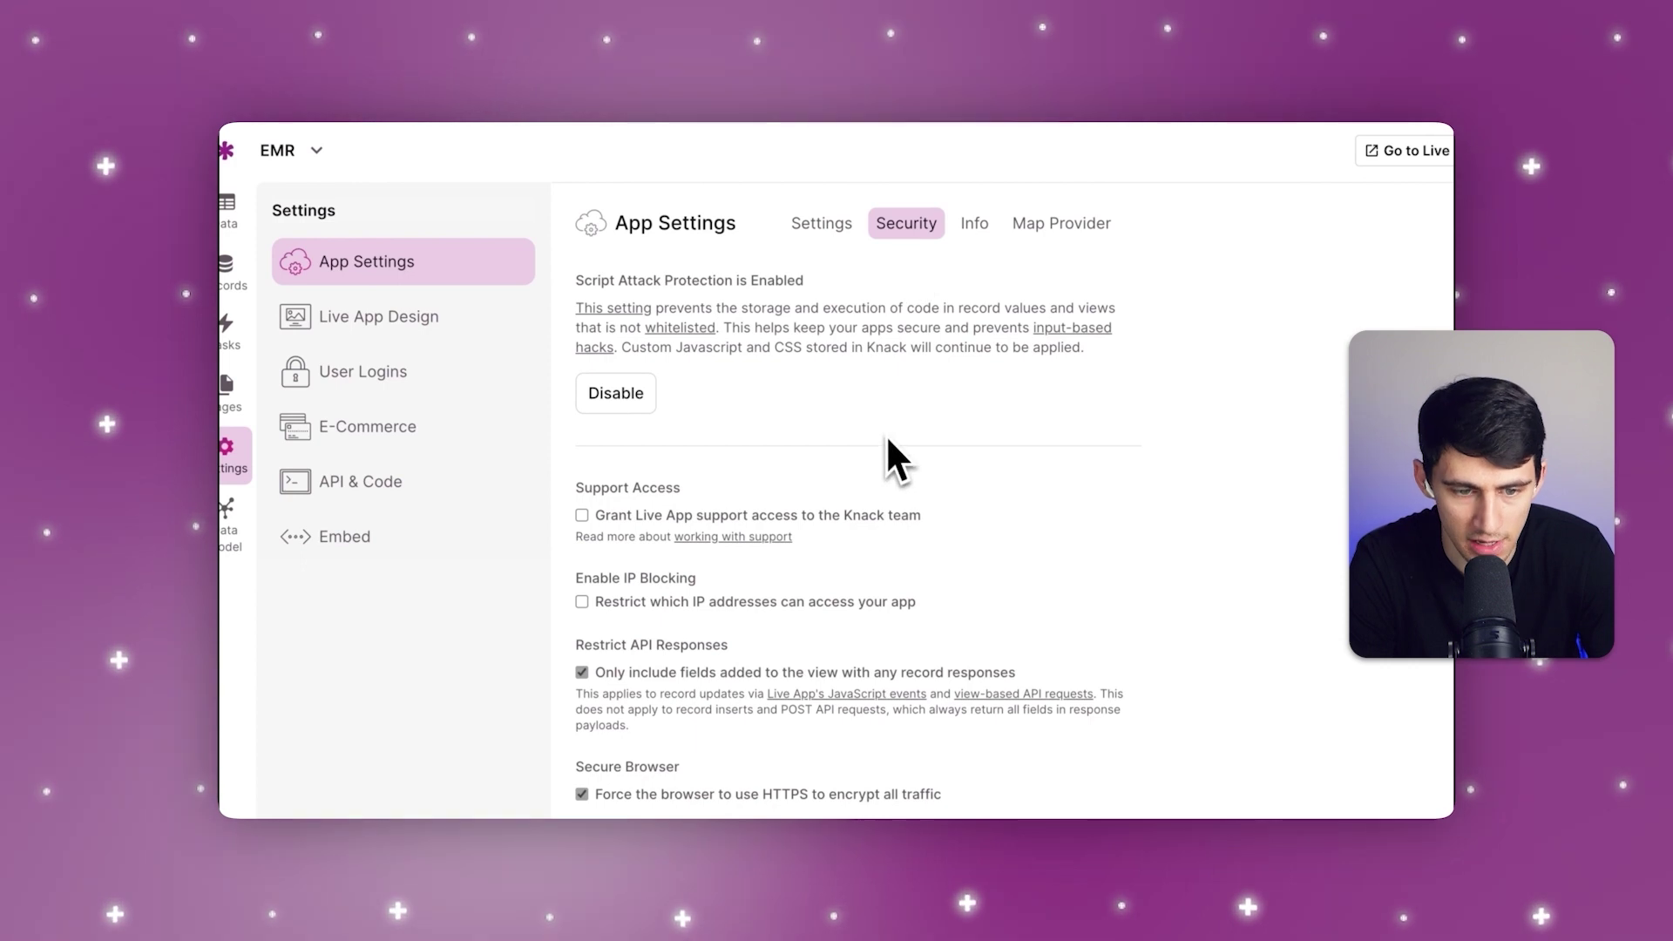
scroll(886, 436, "down", 2)
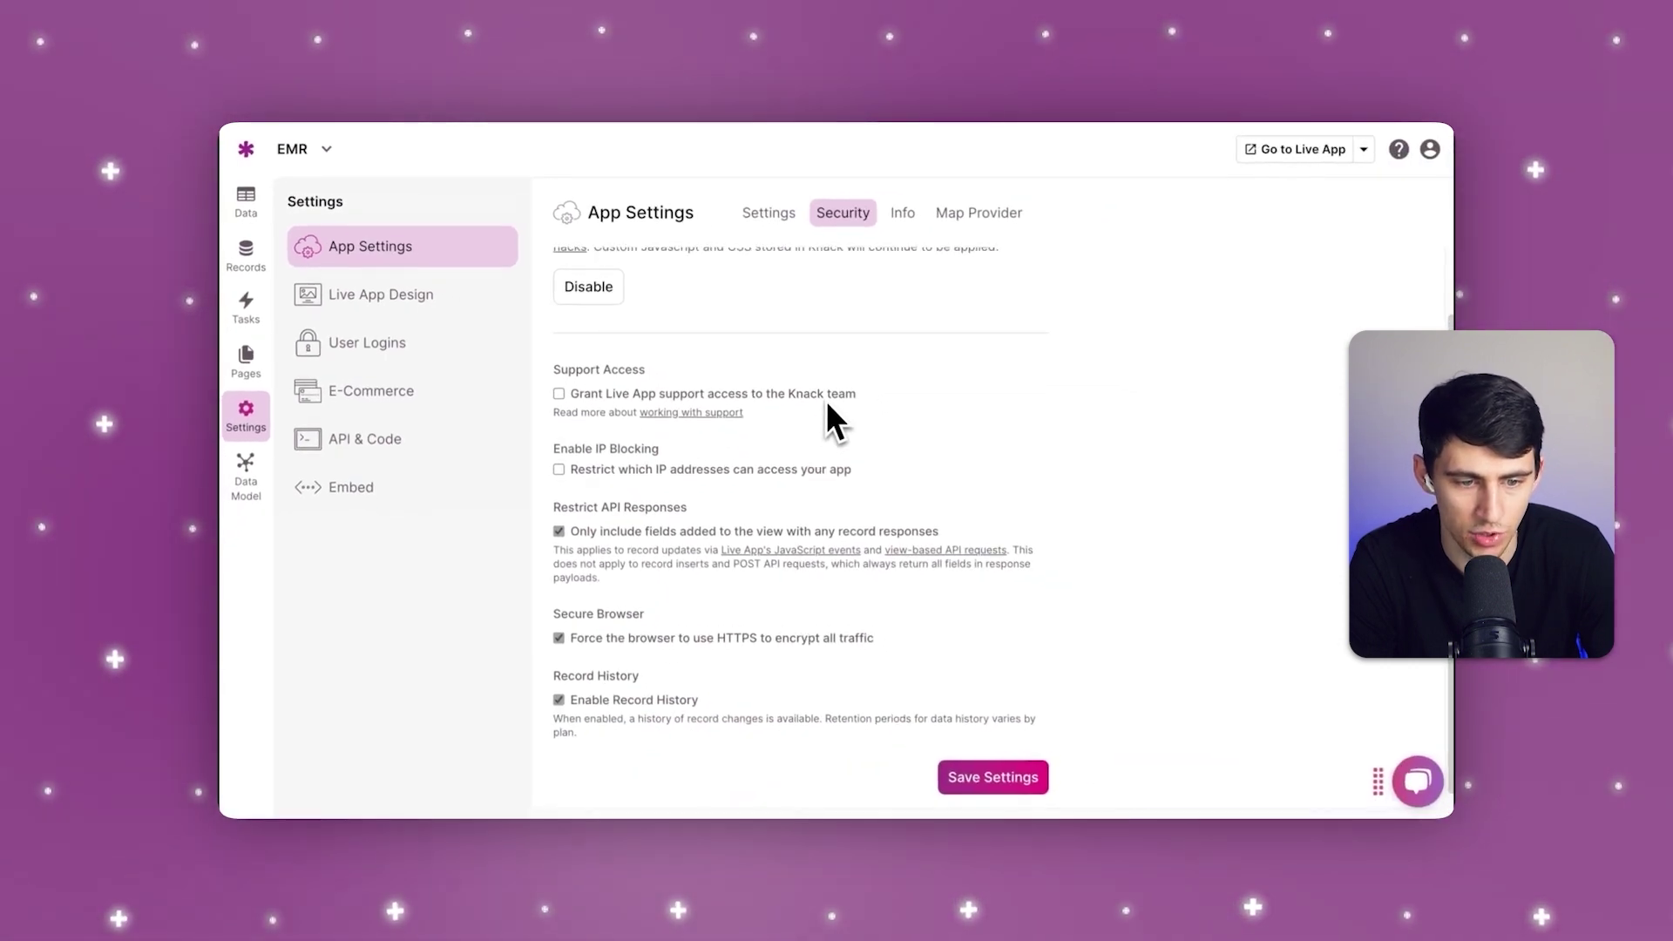
scroll(826, 400, "down", 1)
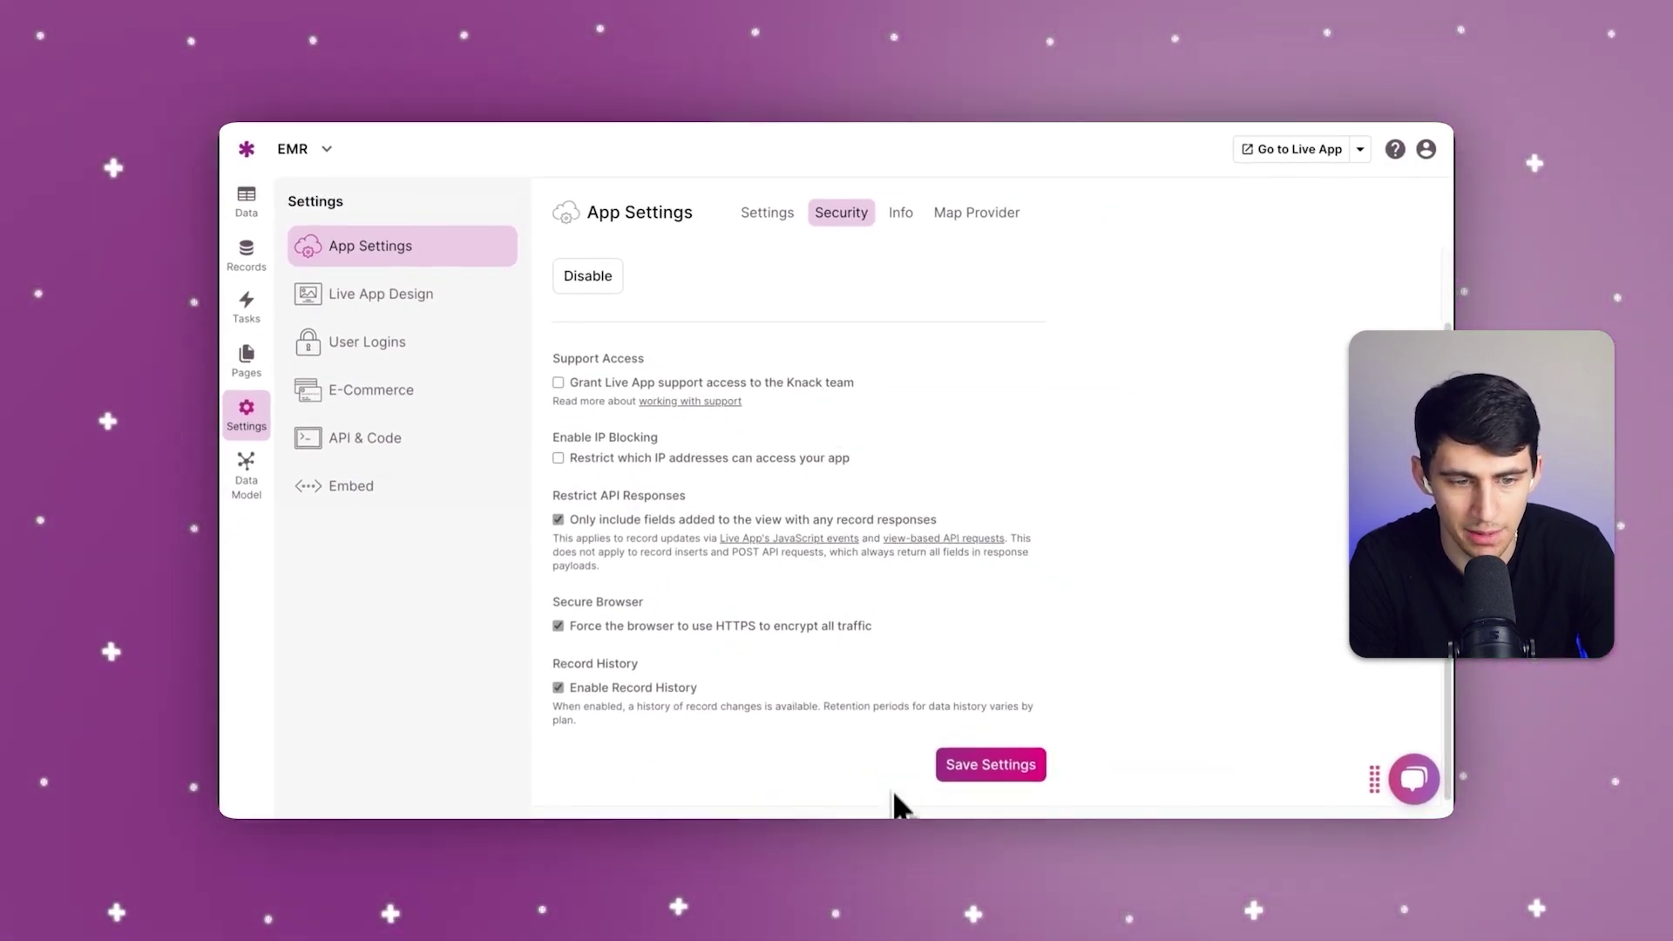
scroll(875, 623, "up", 3)
left_click(900, 212)
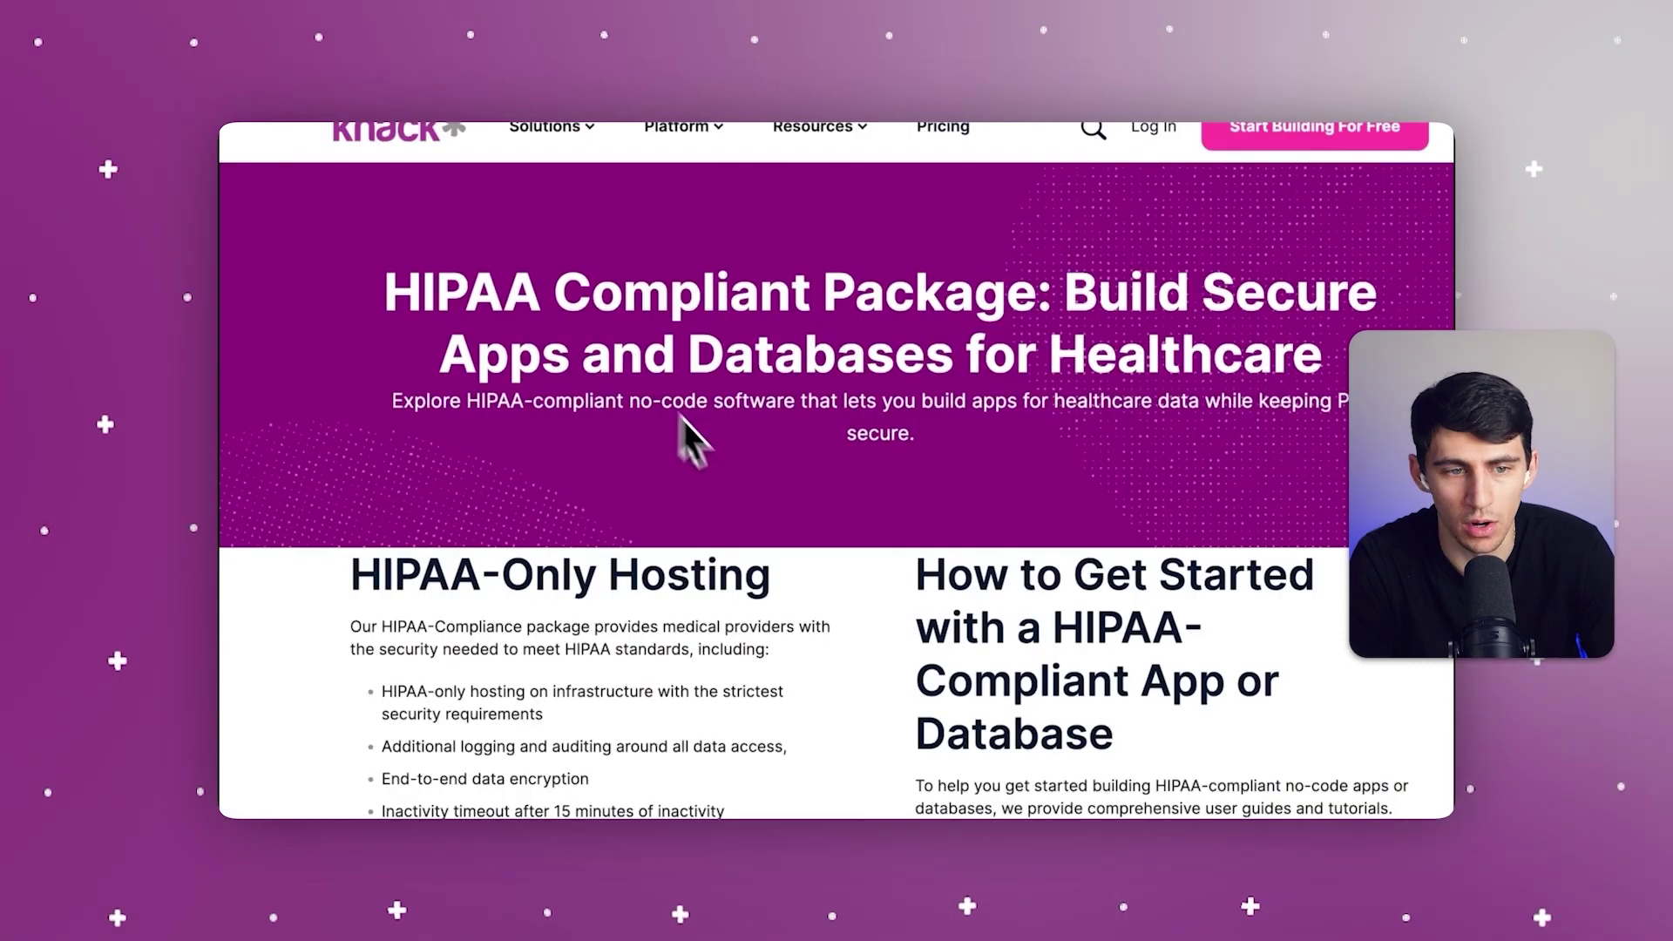
scroll(711, 461, "down", 5)
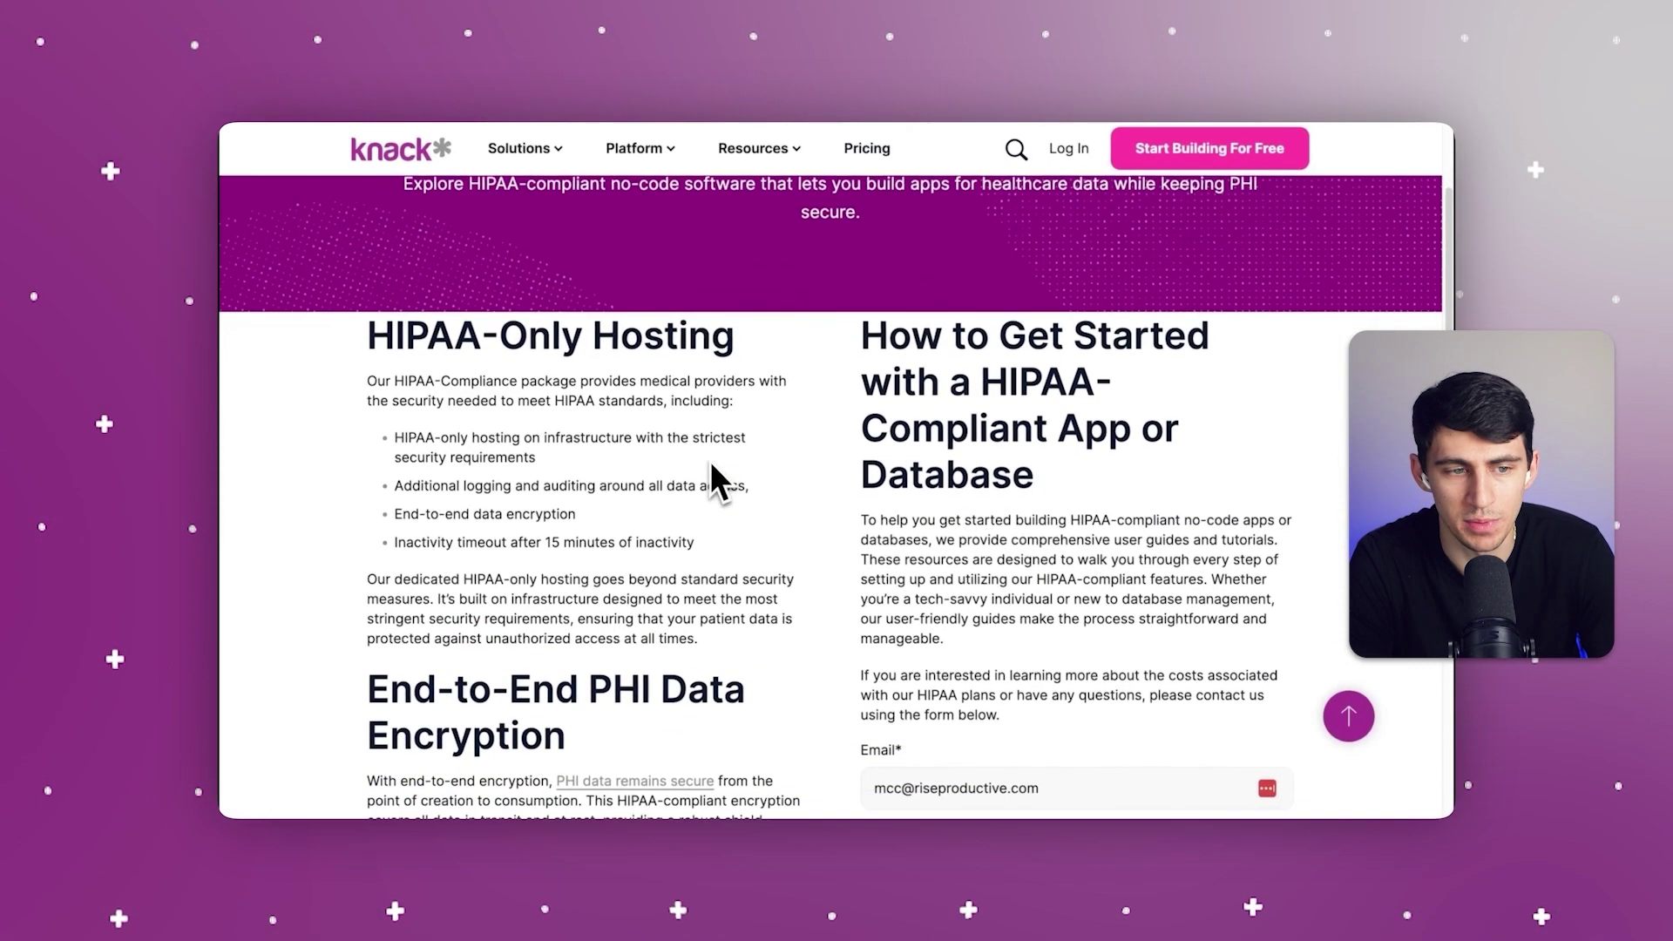
scroll(711, 467, "down", 5)
scroll(711, 470, "up", 3)
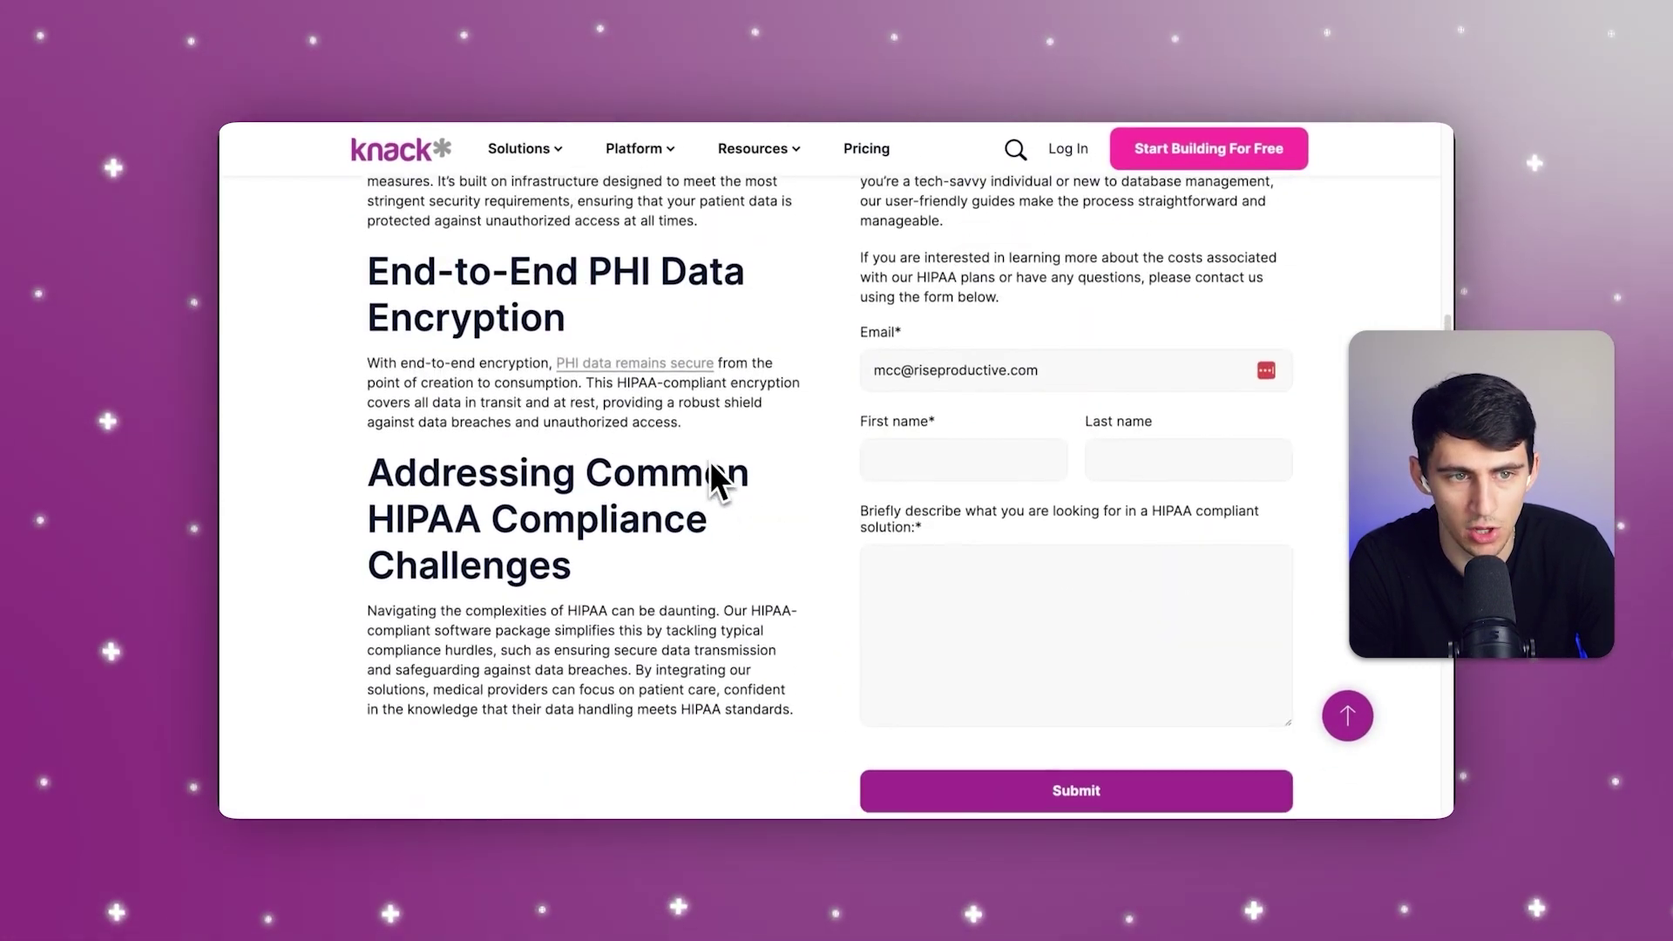
scroll(866, 593, "down", 3)
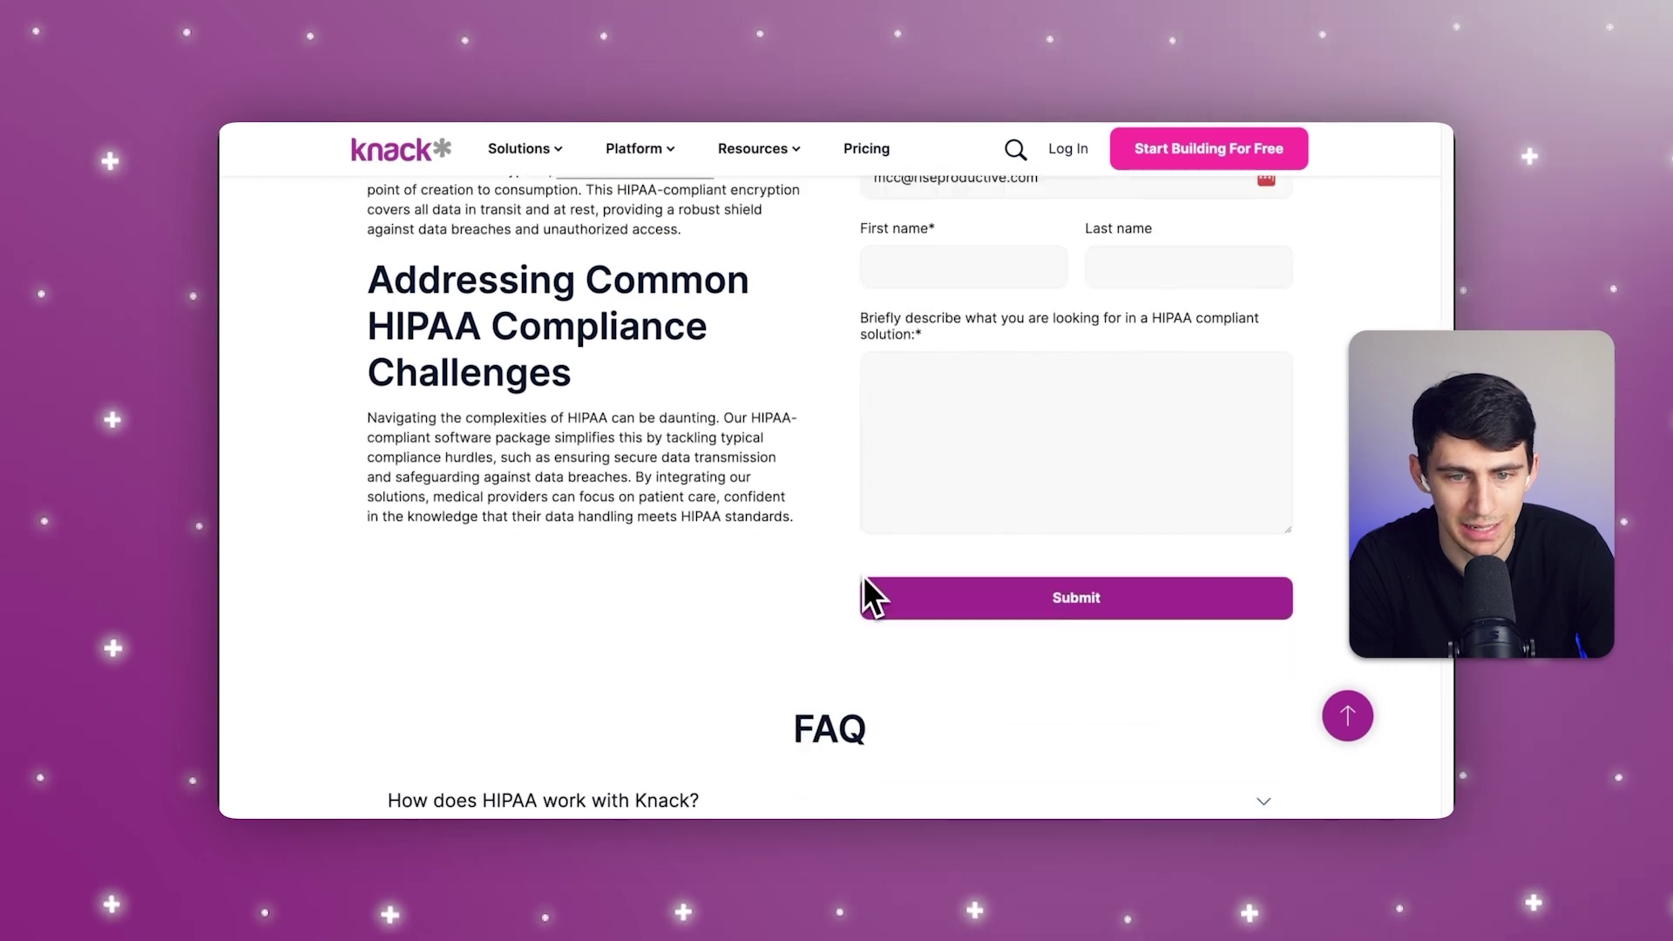
scroll(867, 588, "down", 6)
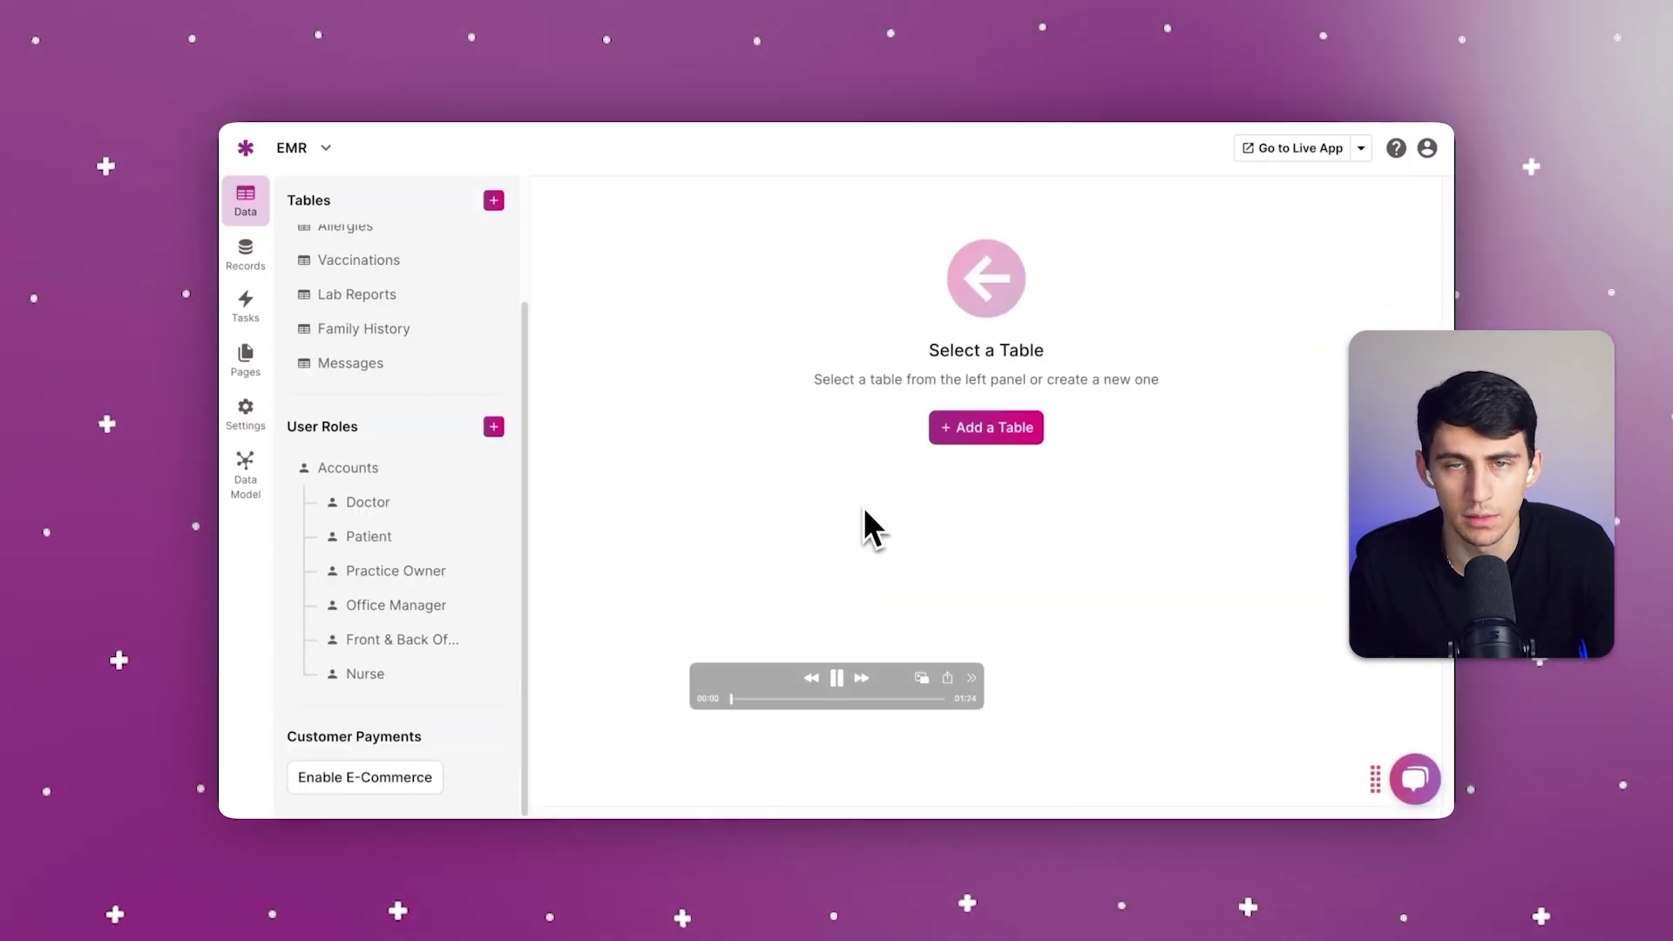
Step: Open the Patient role and look over its fields and connections
left_click(410, 537)
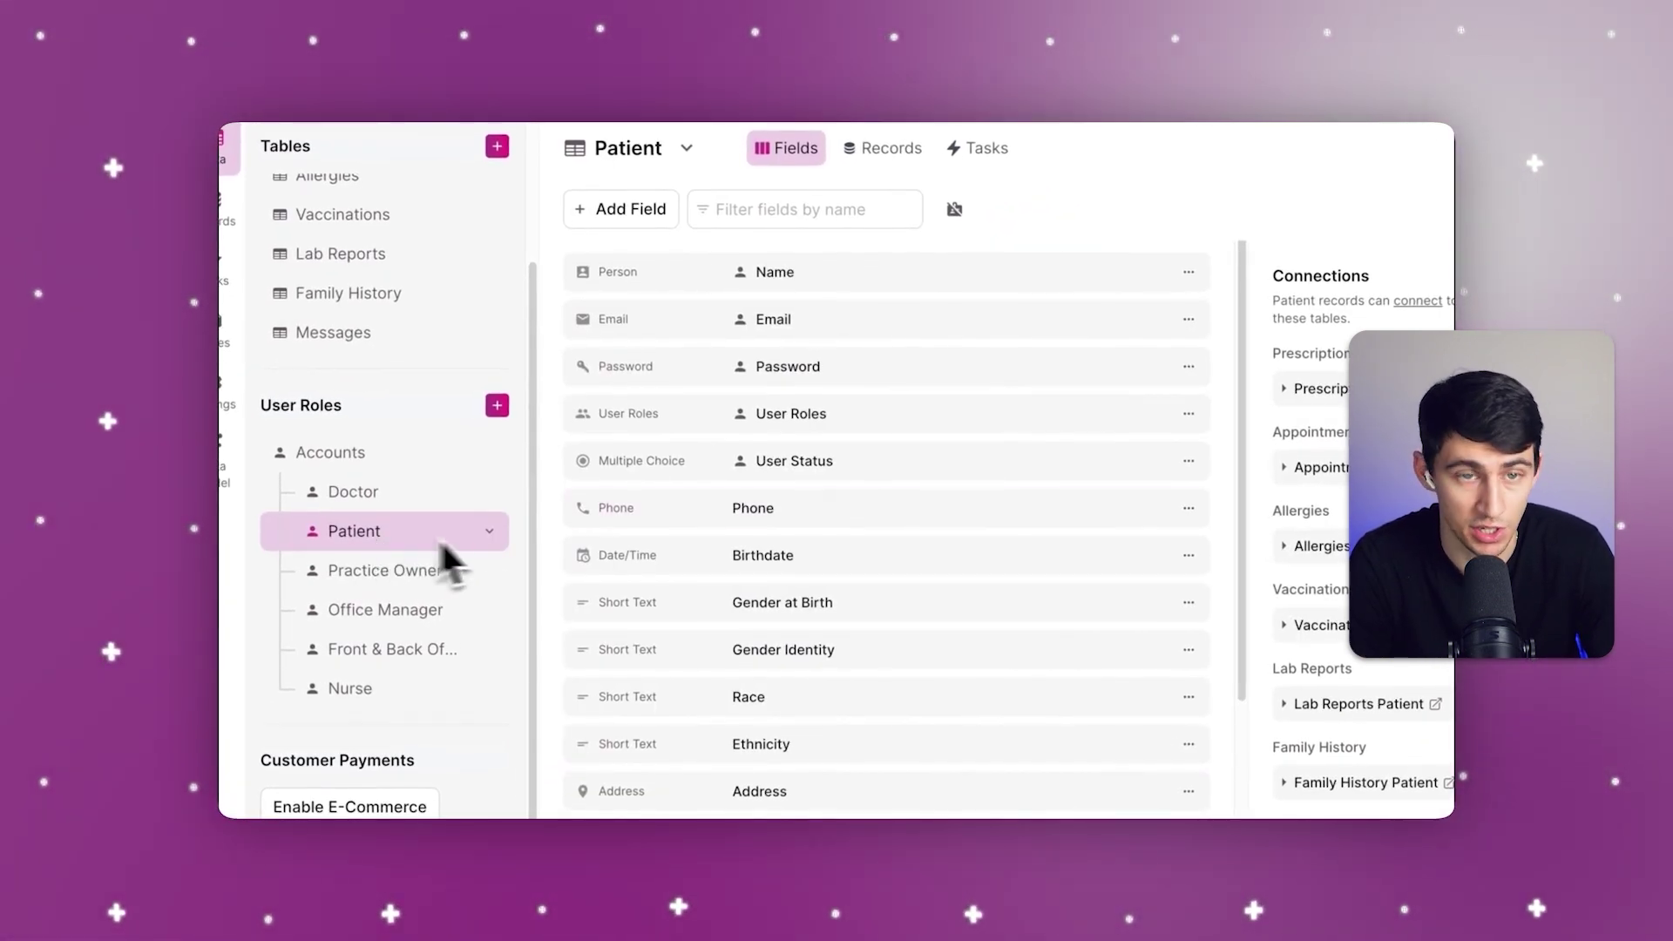
scroll(1020, 366, "down", 1)
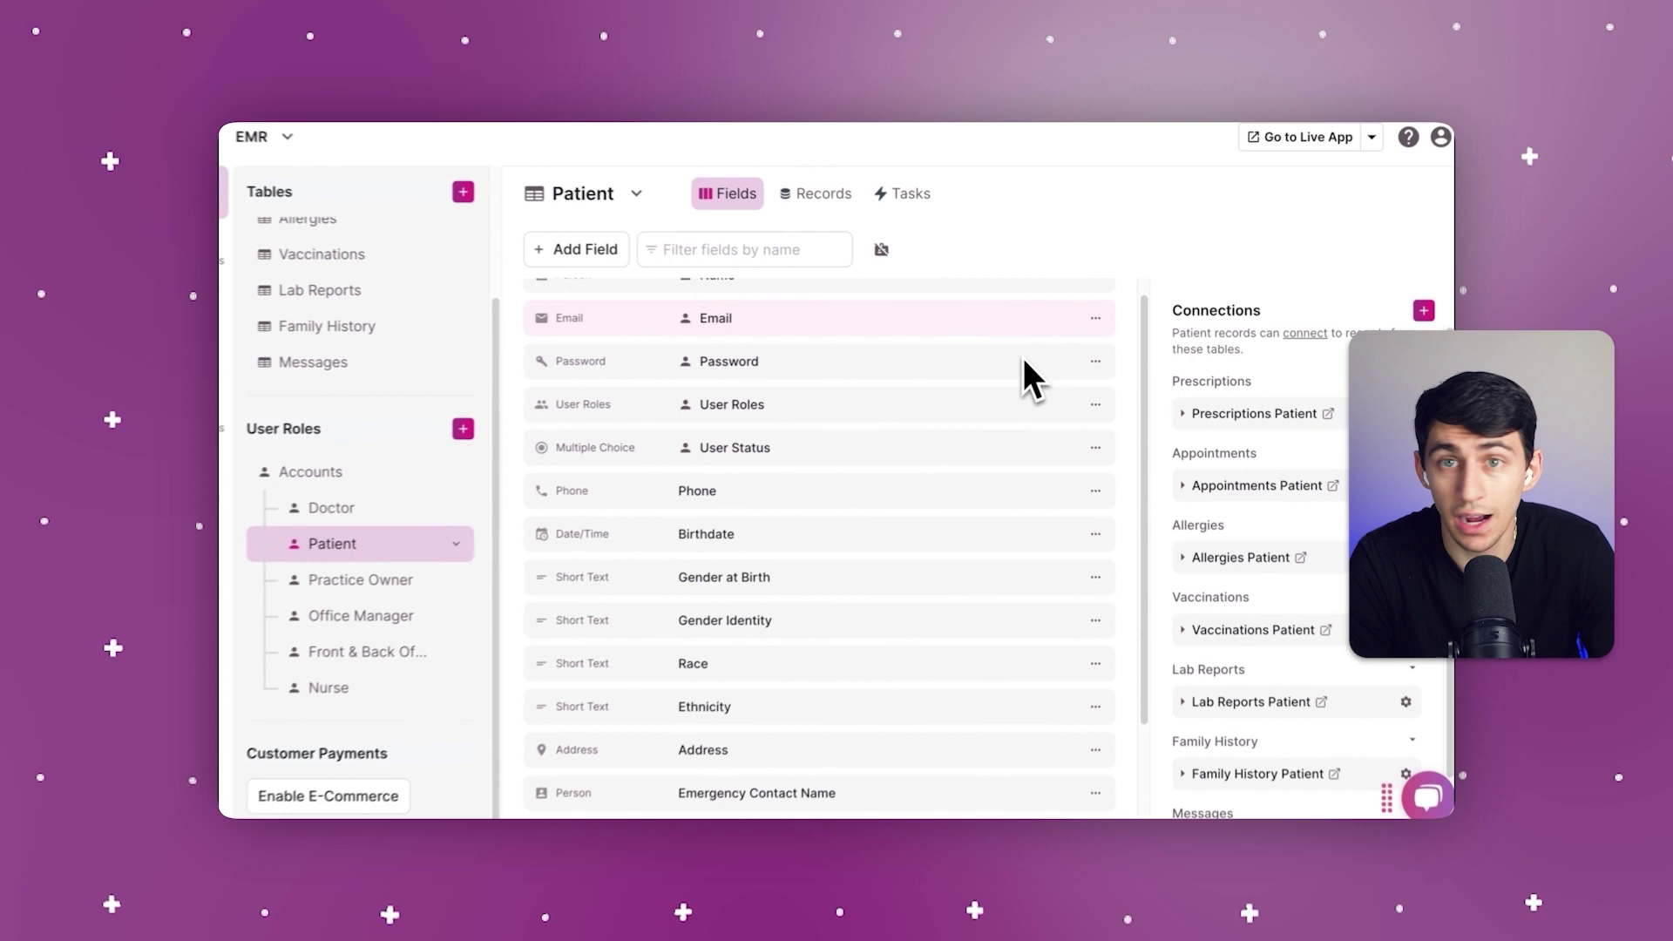
scroll(1025, 358, "down", 2)
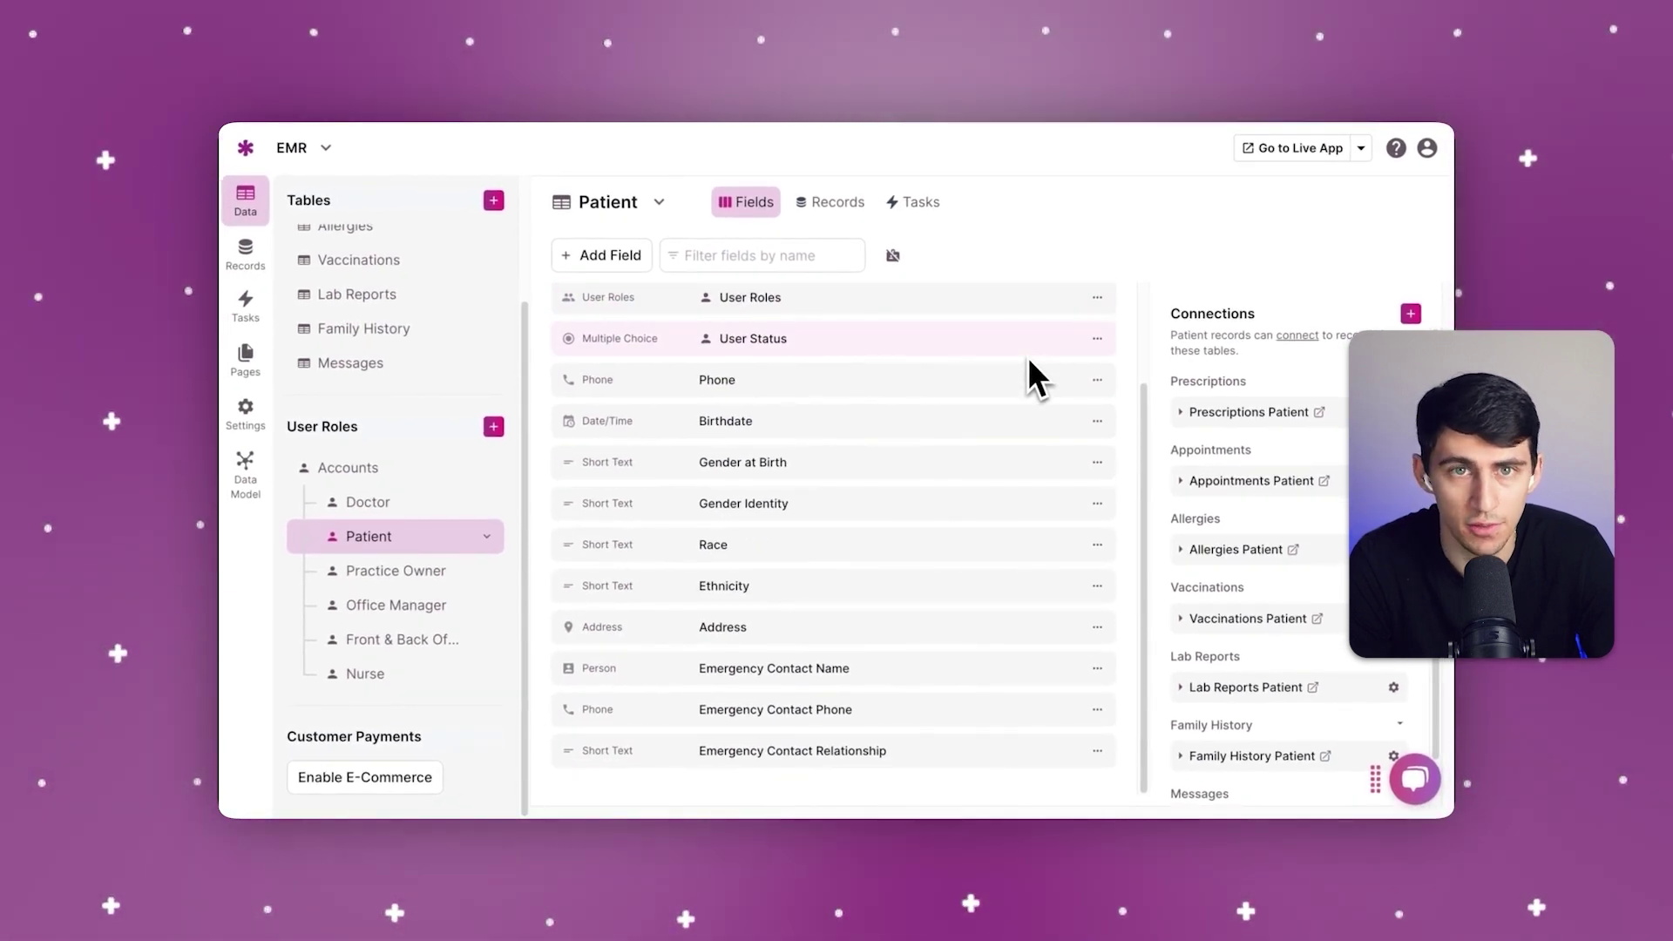
scroll(924, 447, "up", 3)
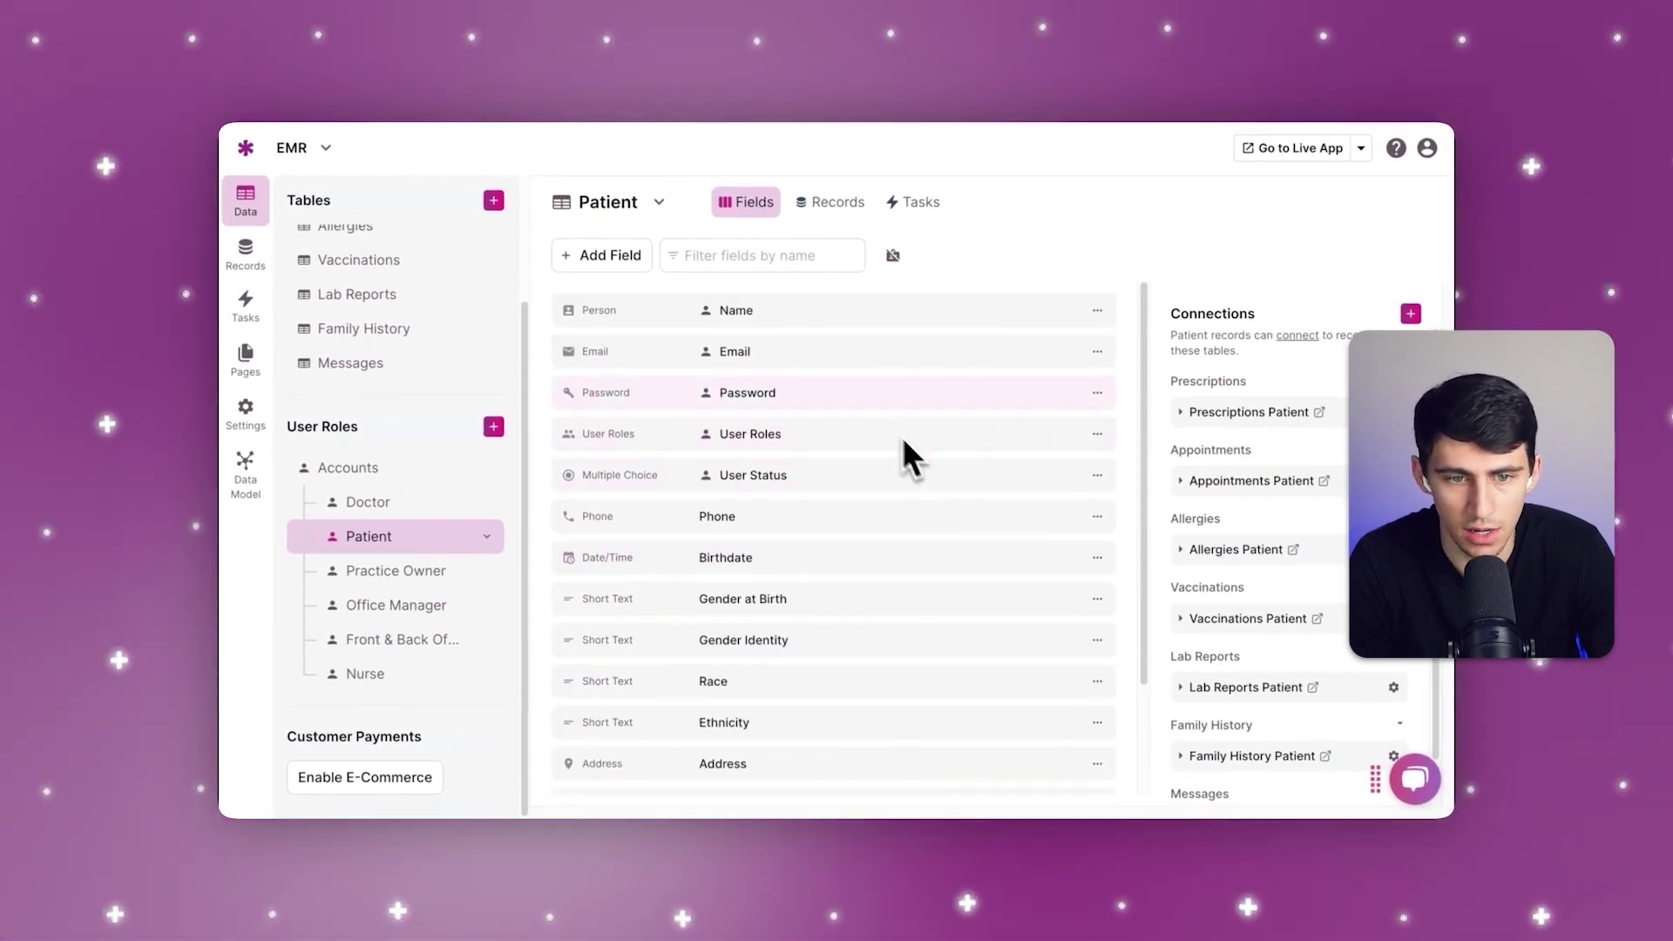
Step: Add a Yes/No field from the Choice group to the Patient table
left_click(608, 263)
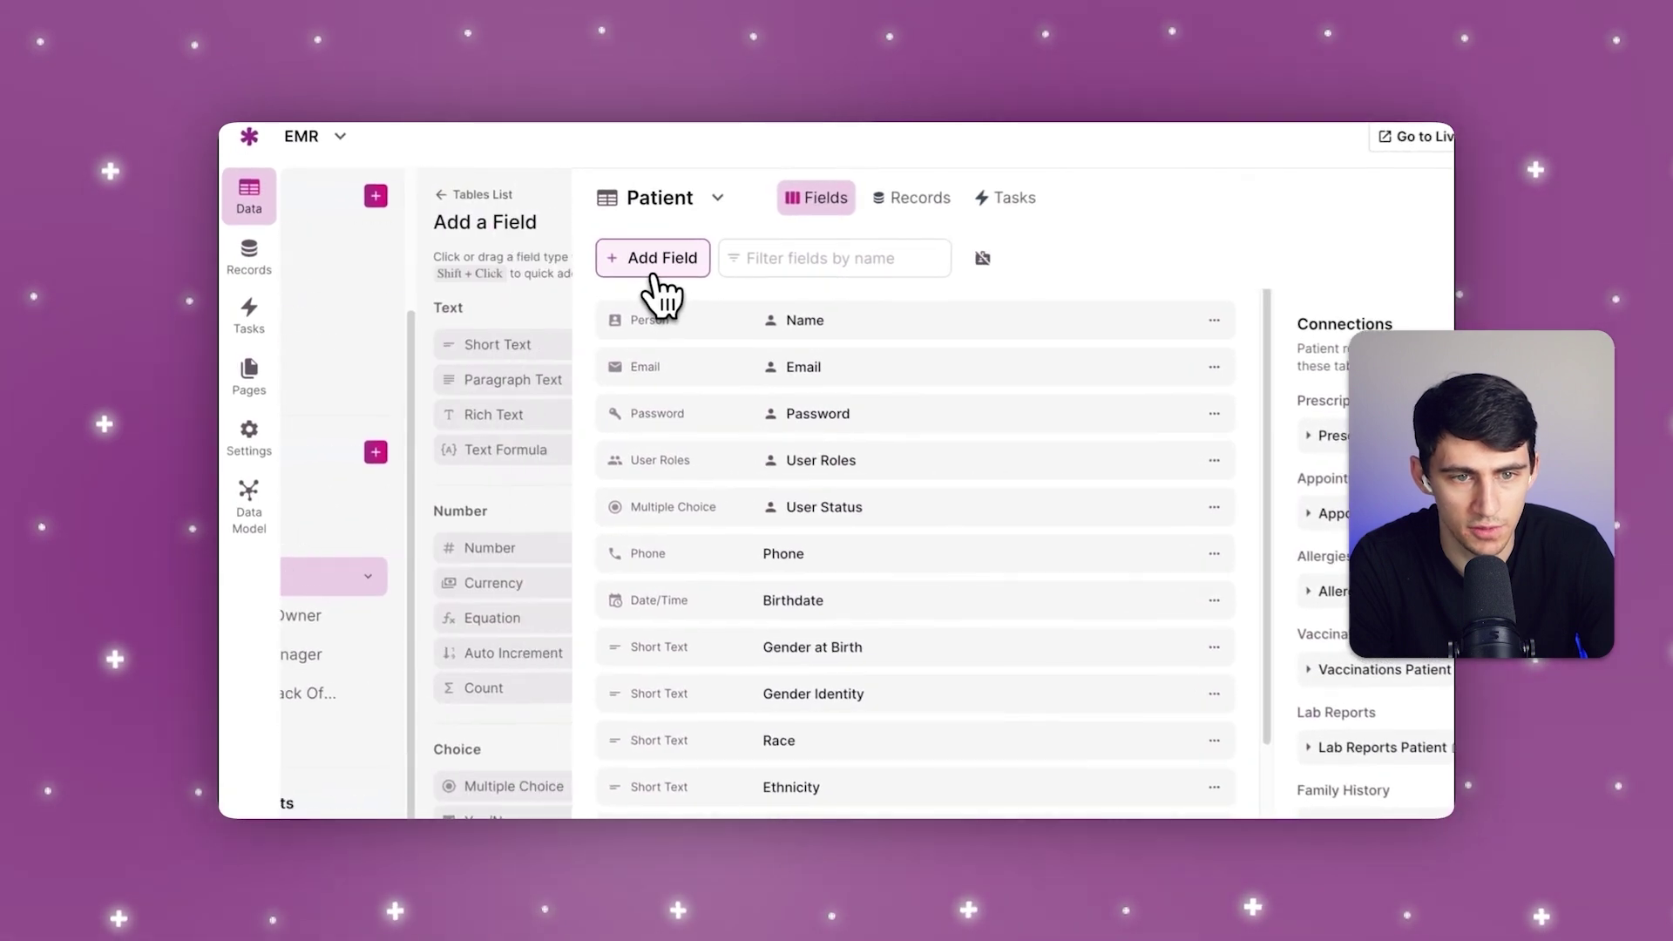
scroll(470, 488, "down", 4)
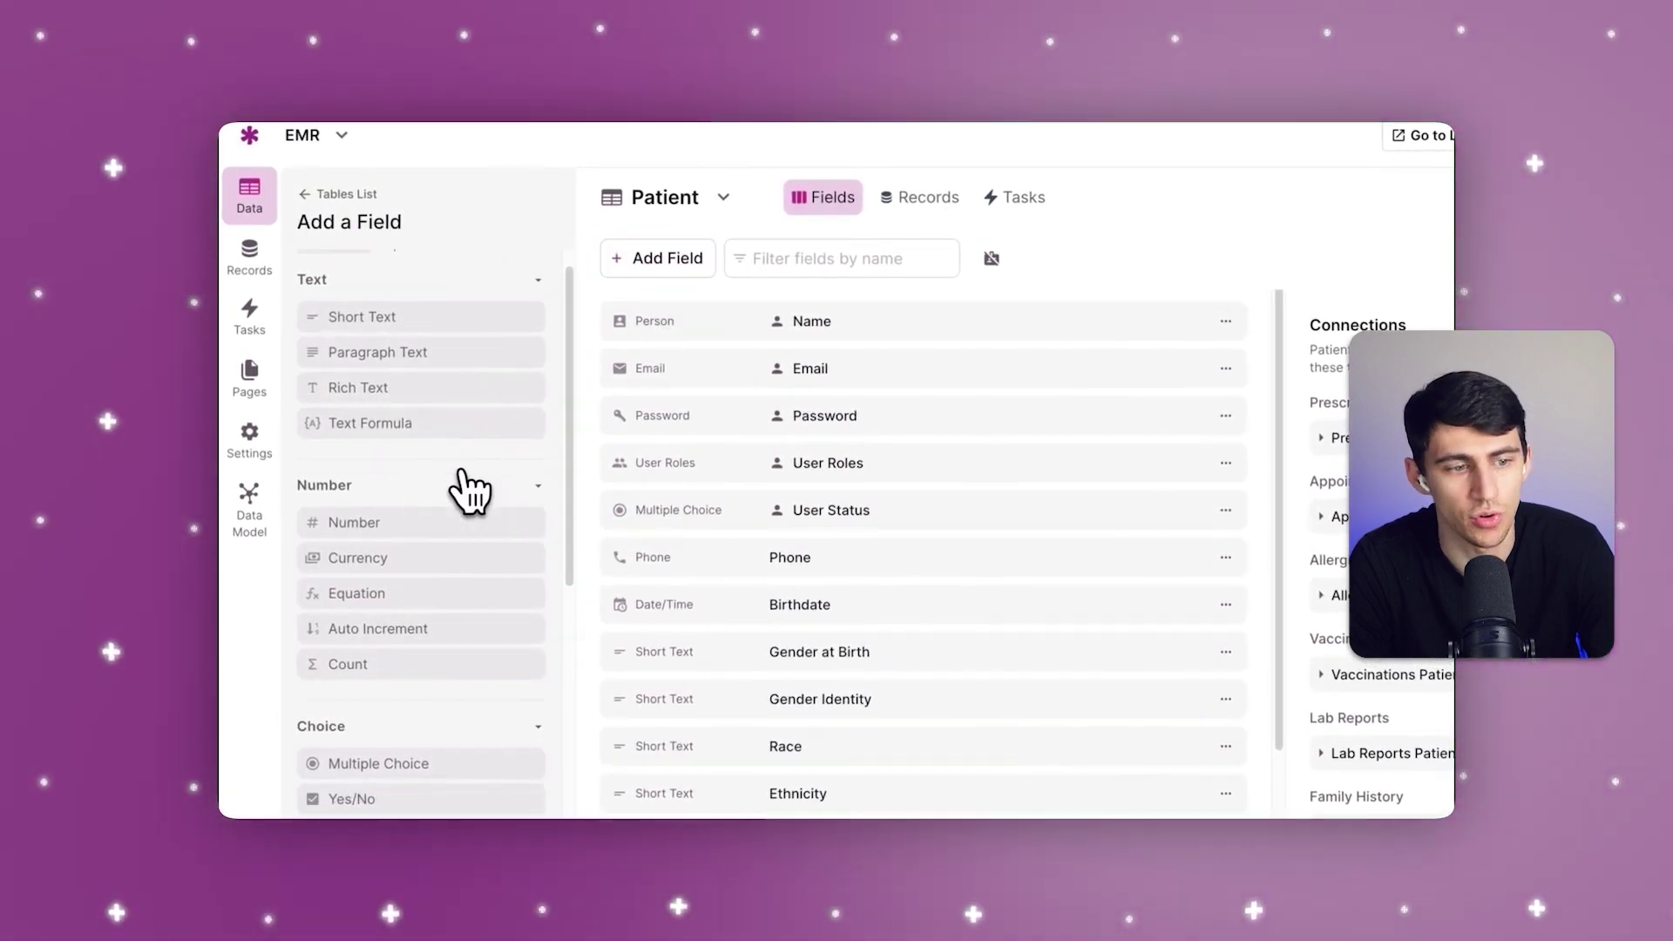
scroll(441, 462, "down", 3)
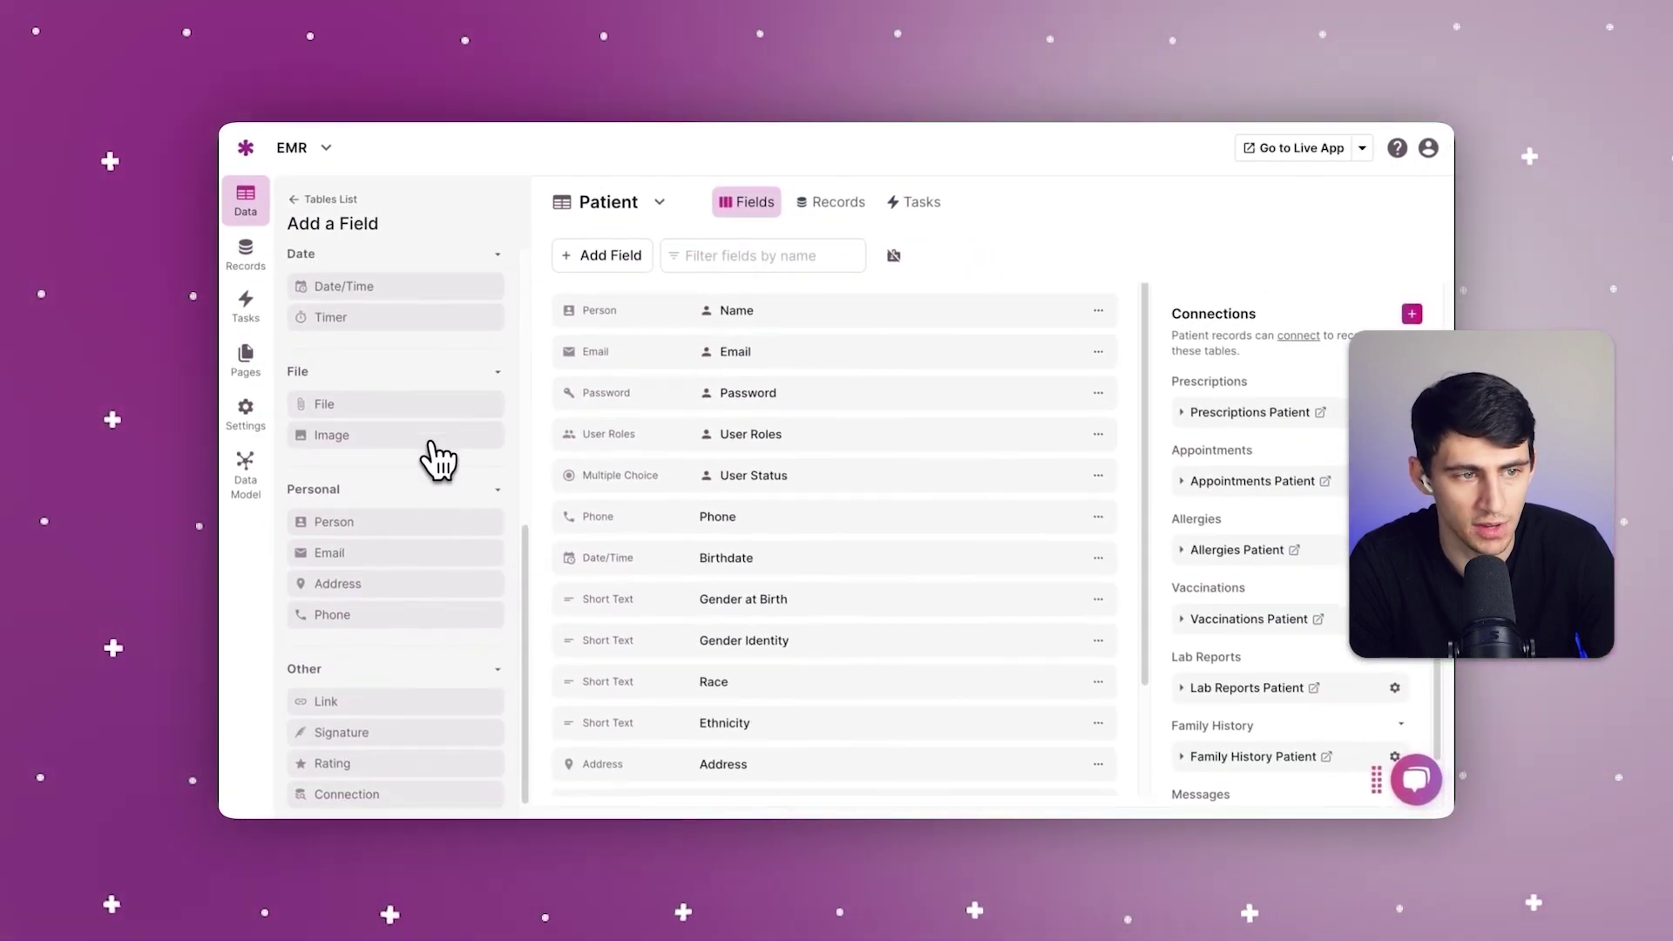
scroll(438, 460, "up", 1)
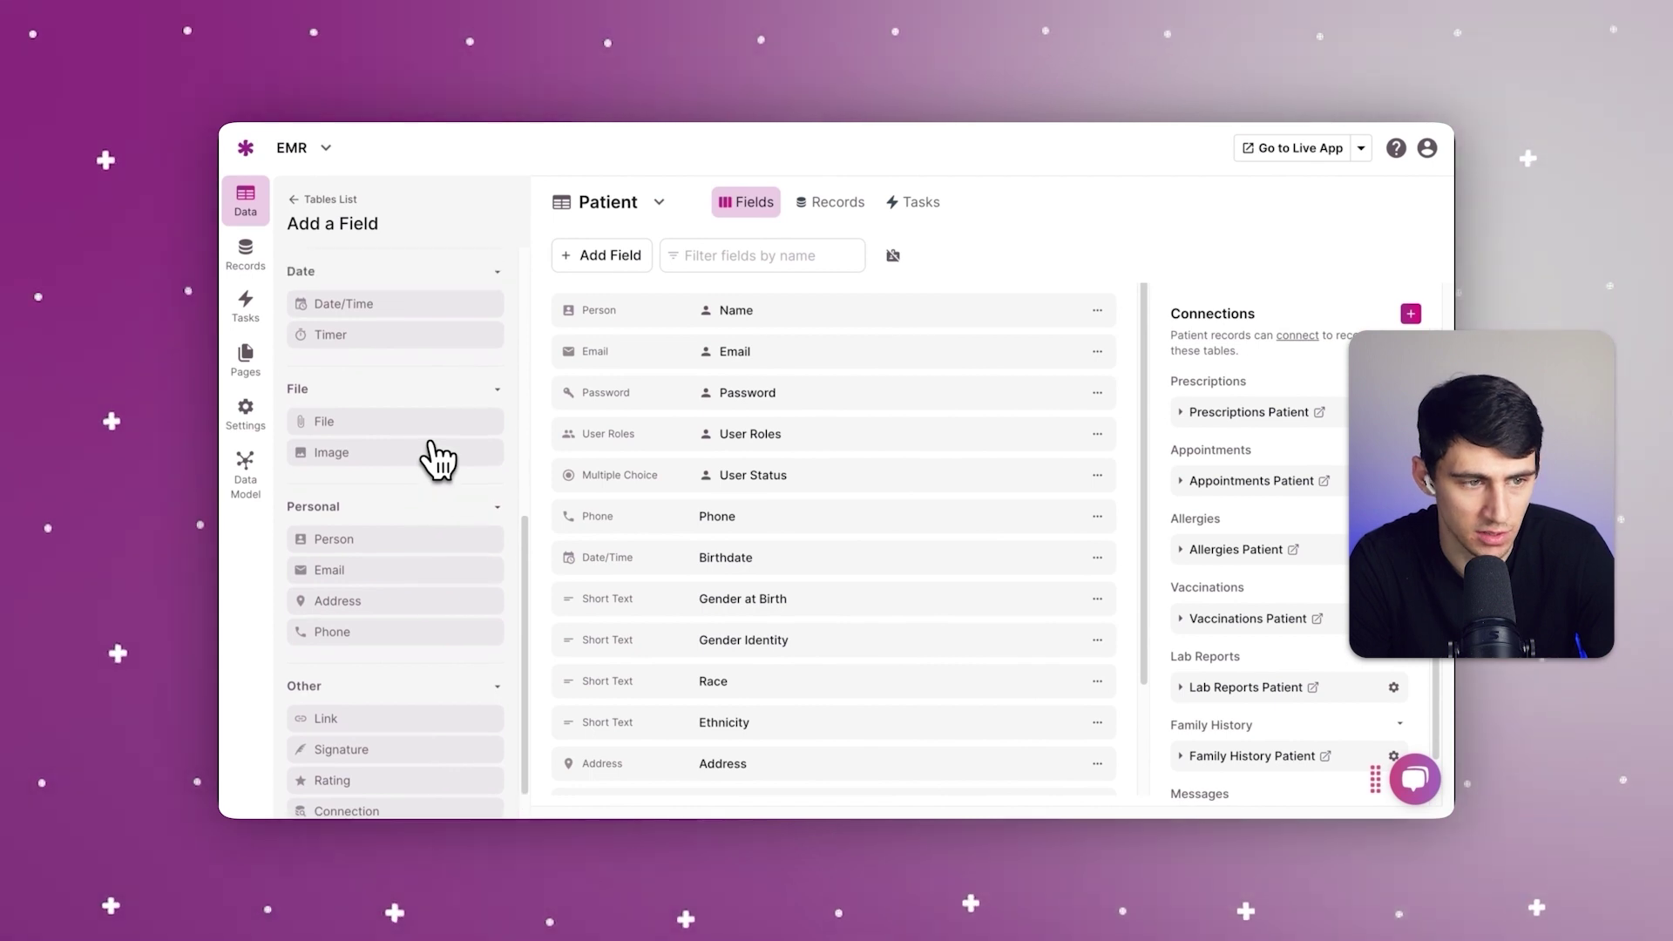
scroll(439, 459, "up", 5)
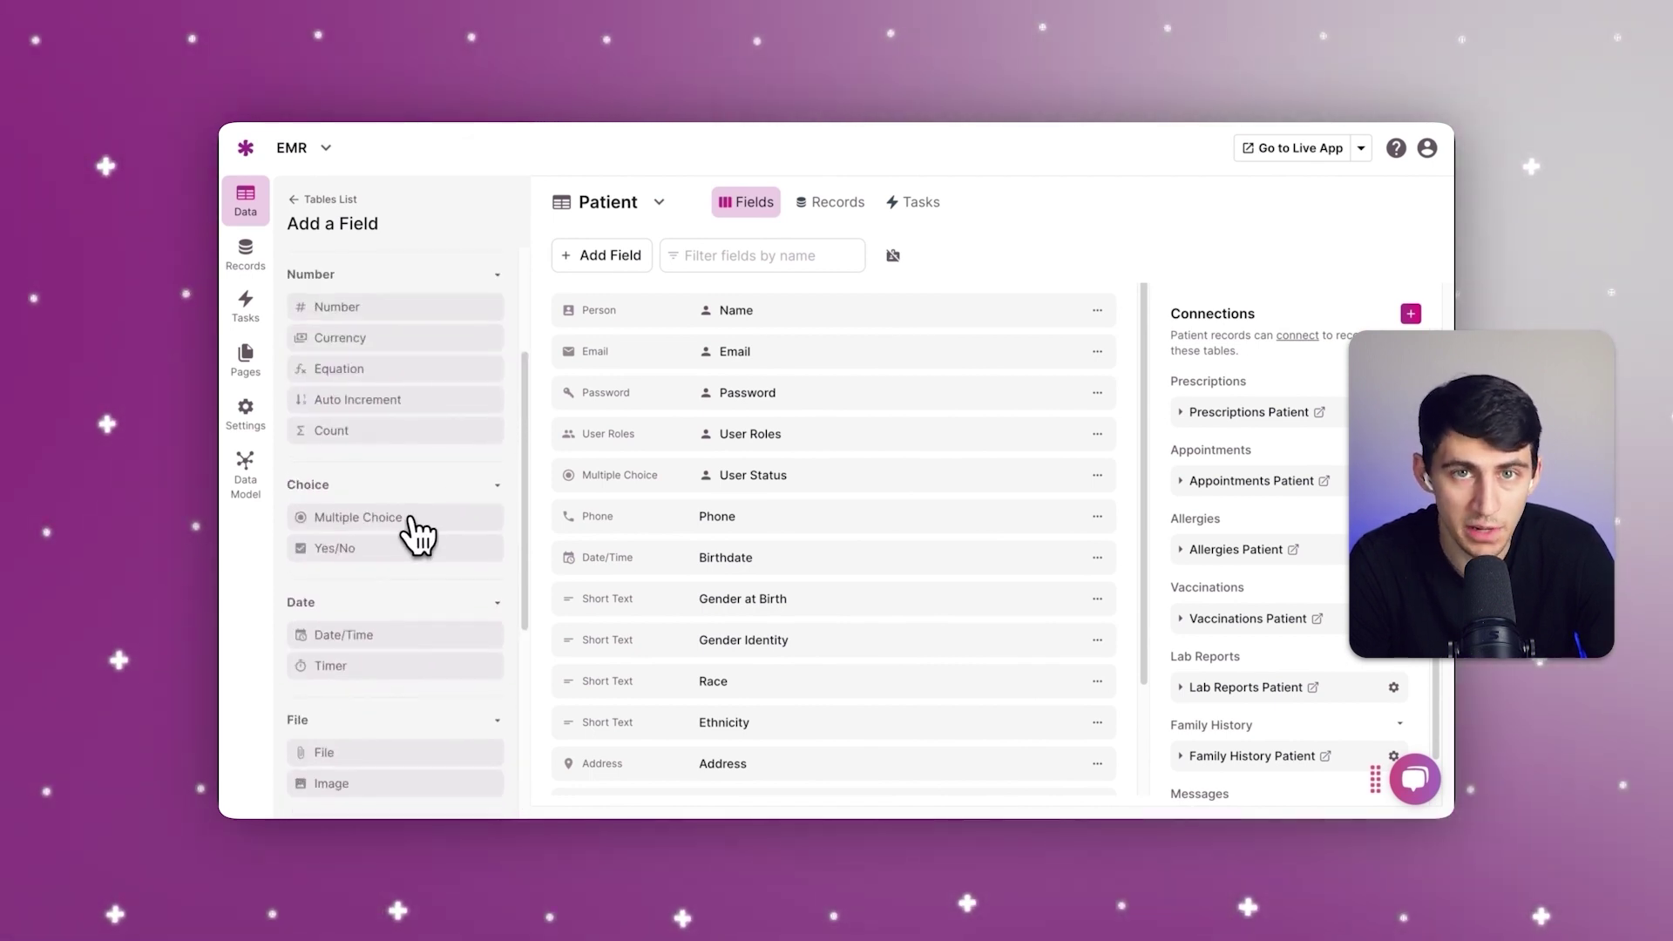
left_click(362, 549)
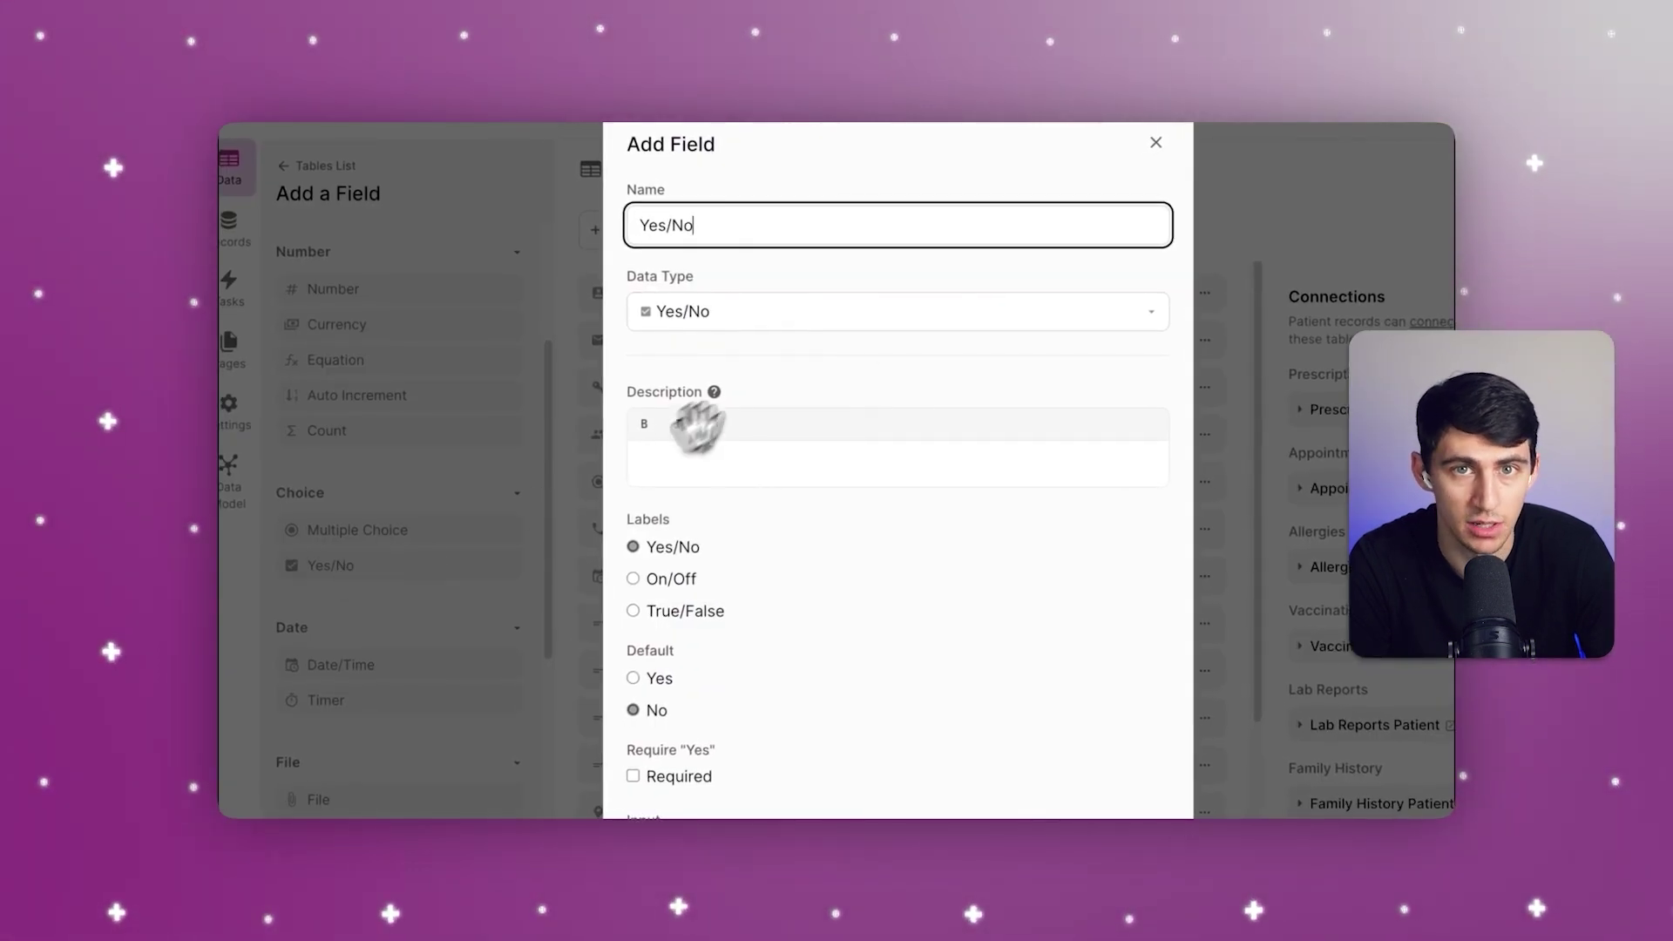
scroll(909, 521, "down", 2)
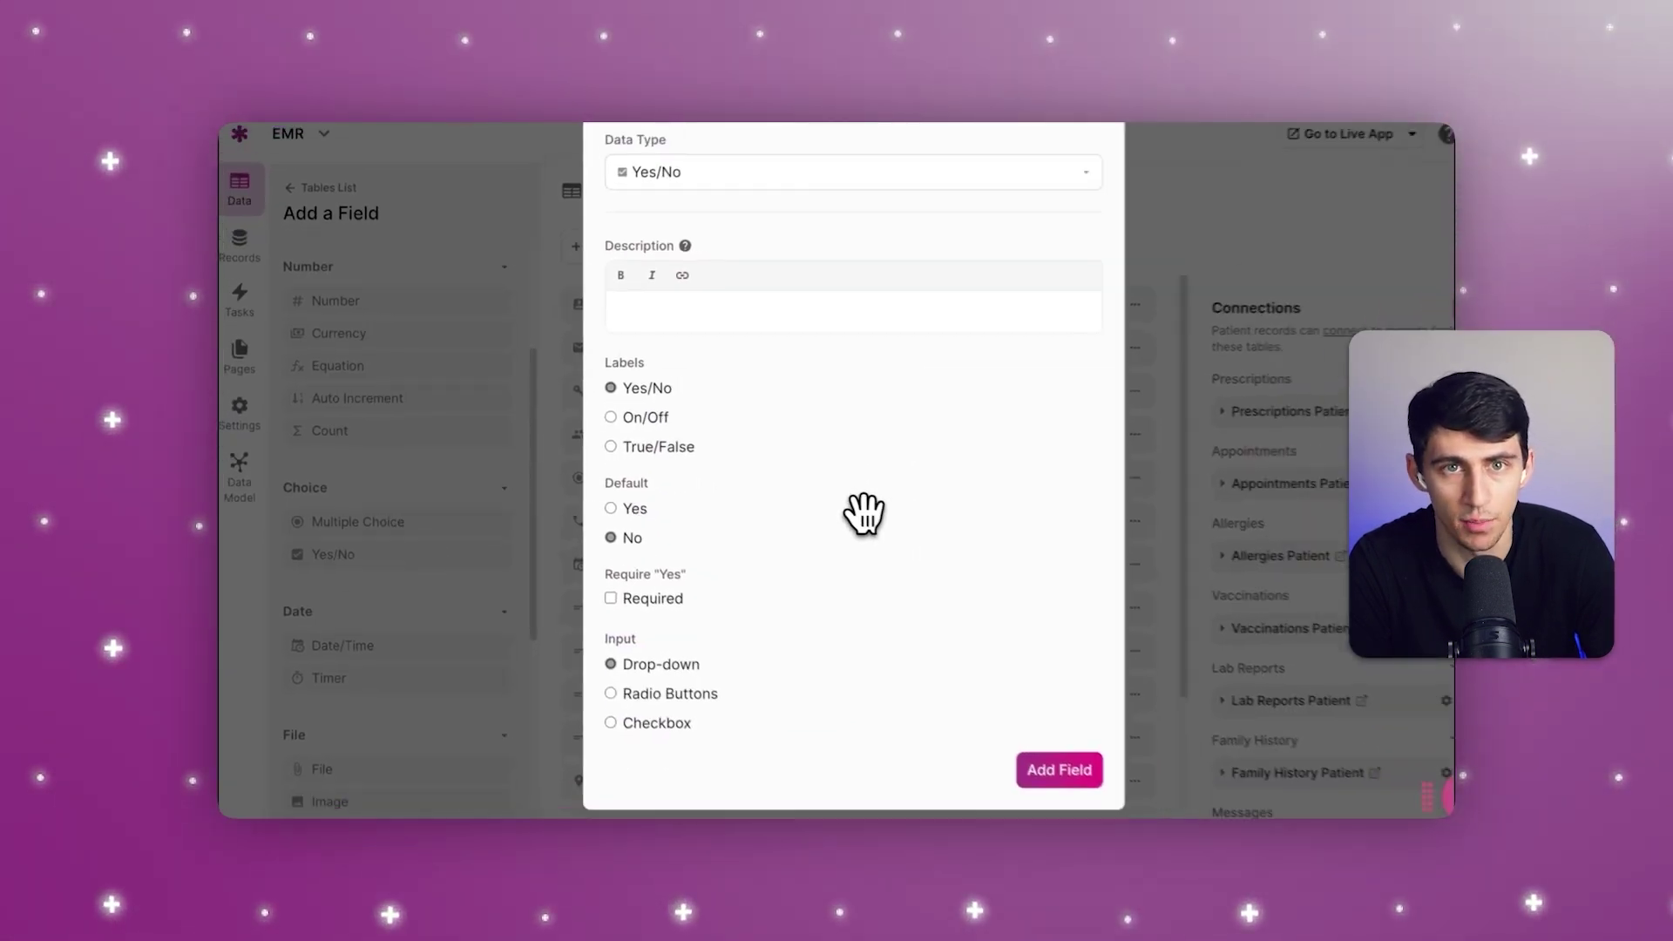
left_click(1026, 767)
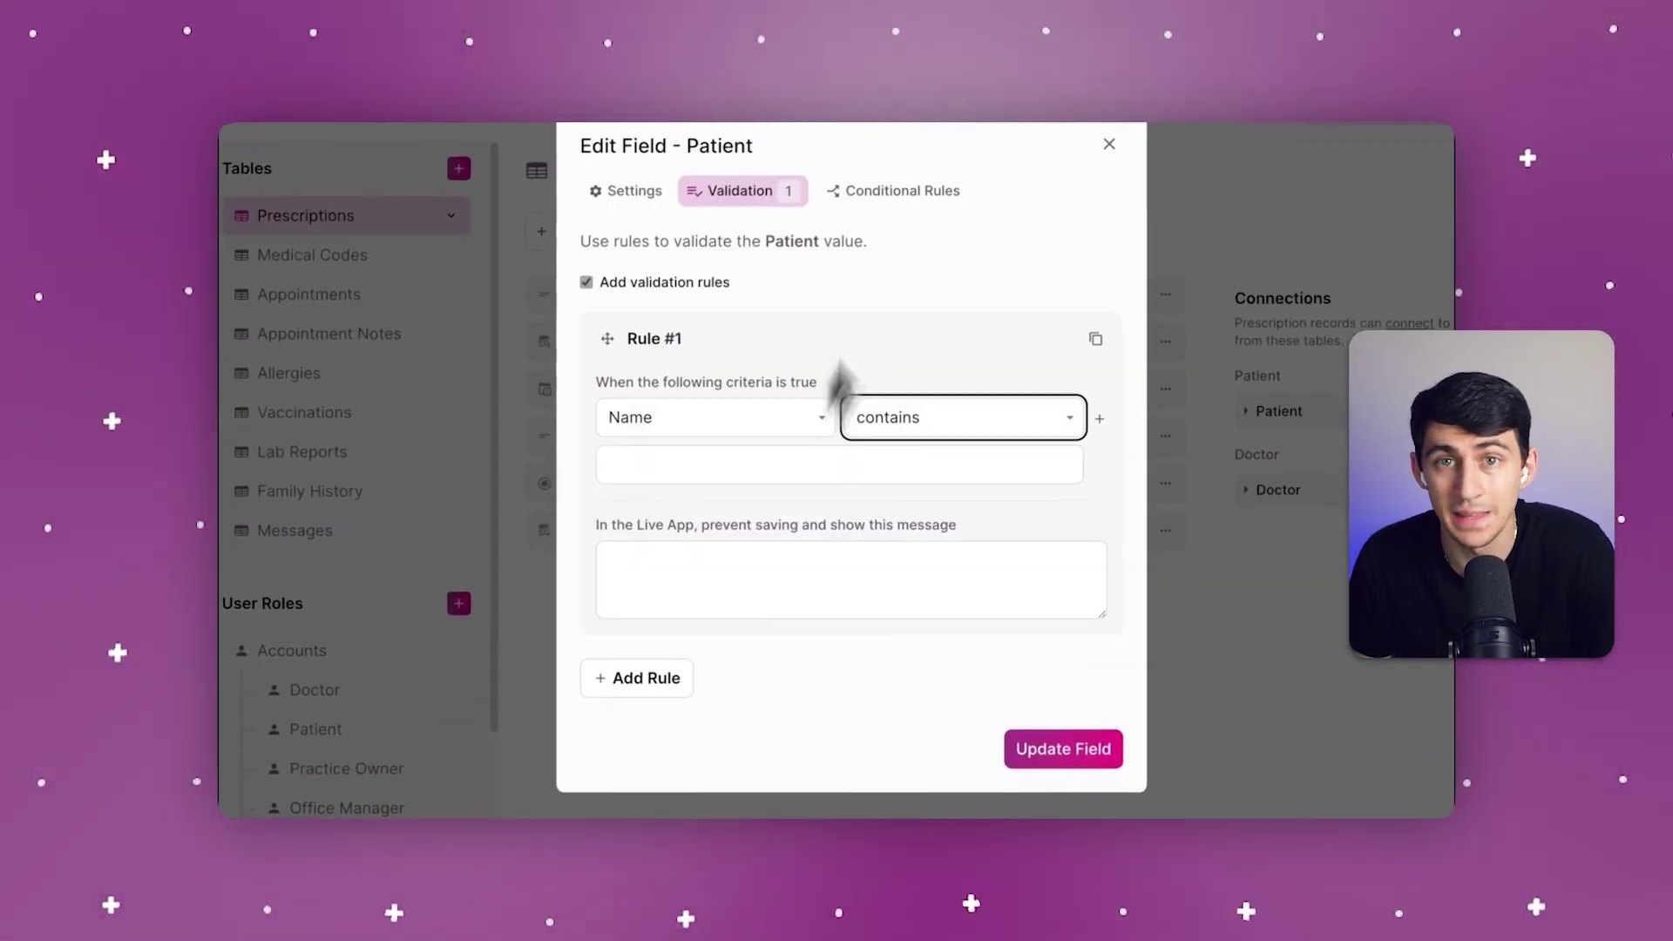
Step: Enable a custom-value conditional rule on the Prescriptions Patient field and add a criterion
left_click(915, 192)
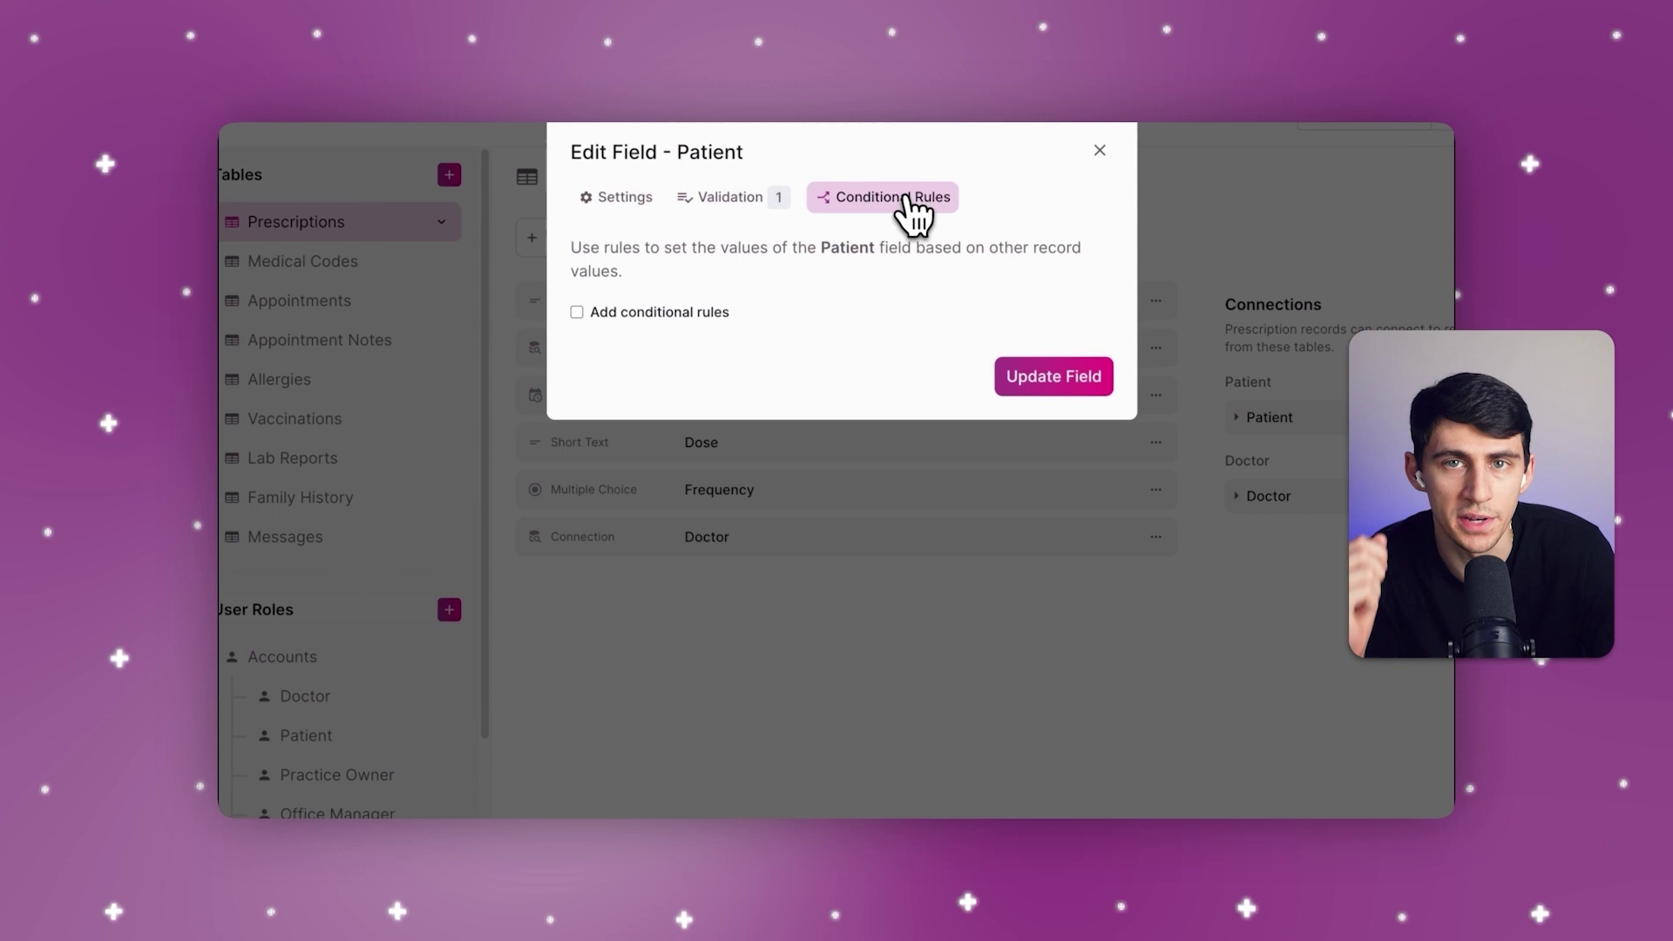
left_click(707, 312)
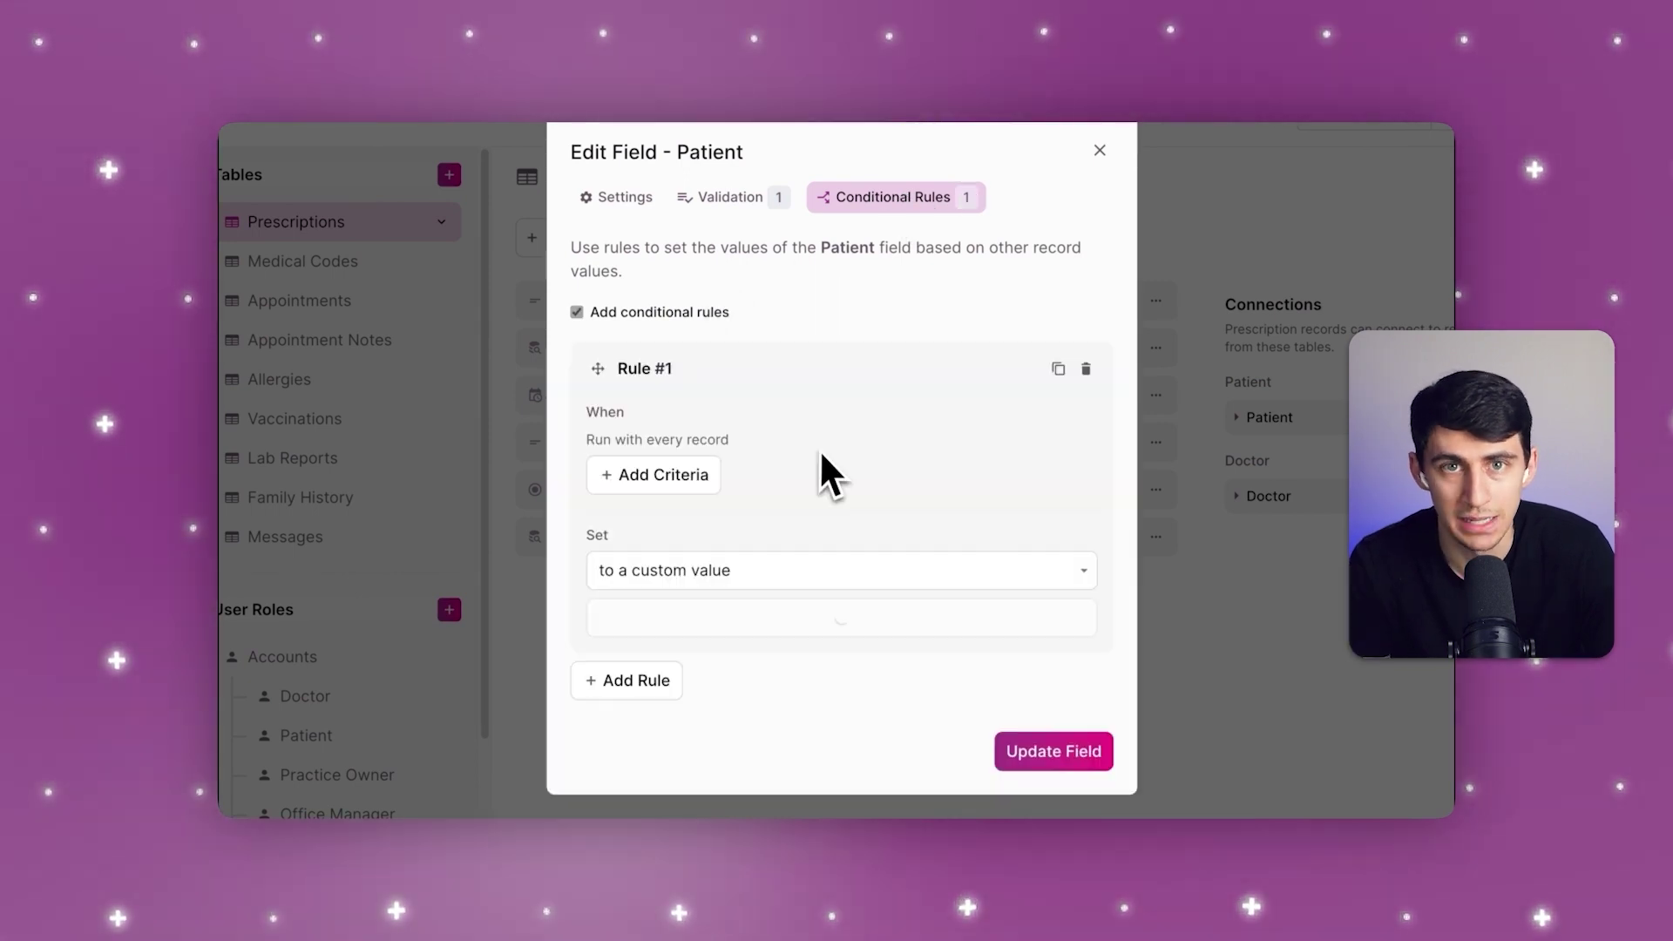
left_click(855, 570)
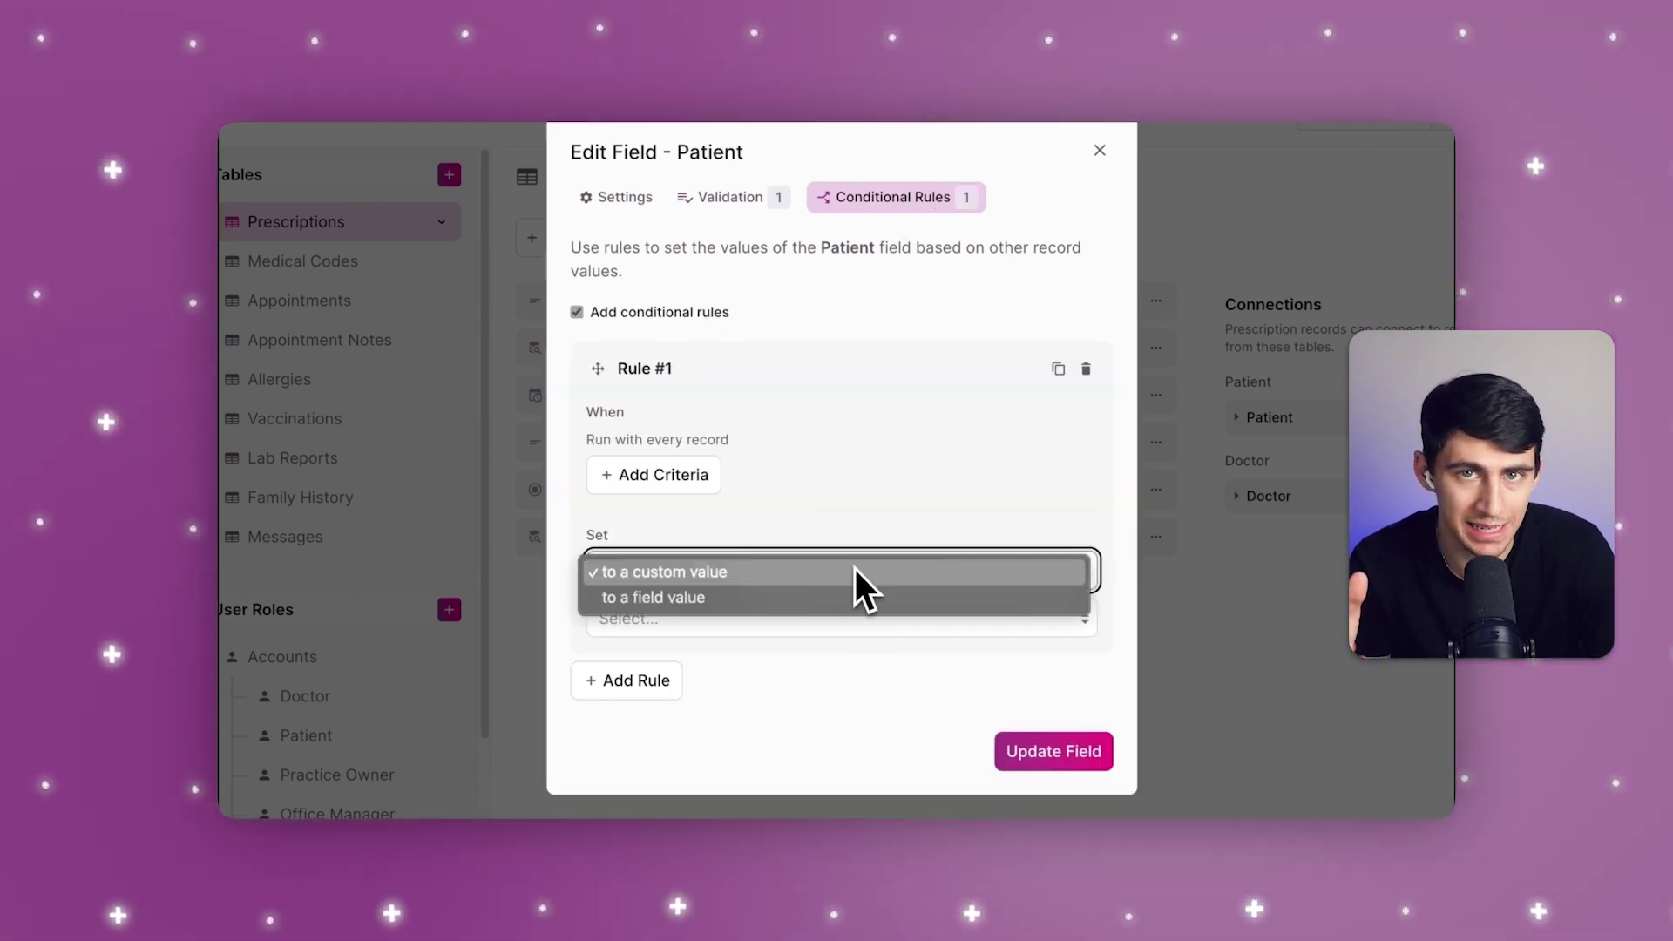
left_click(646, 463)
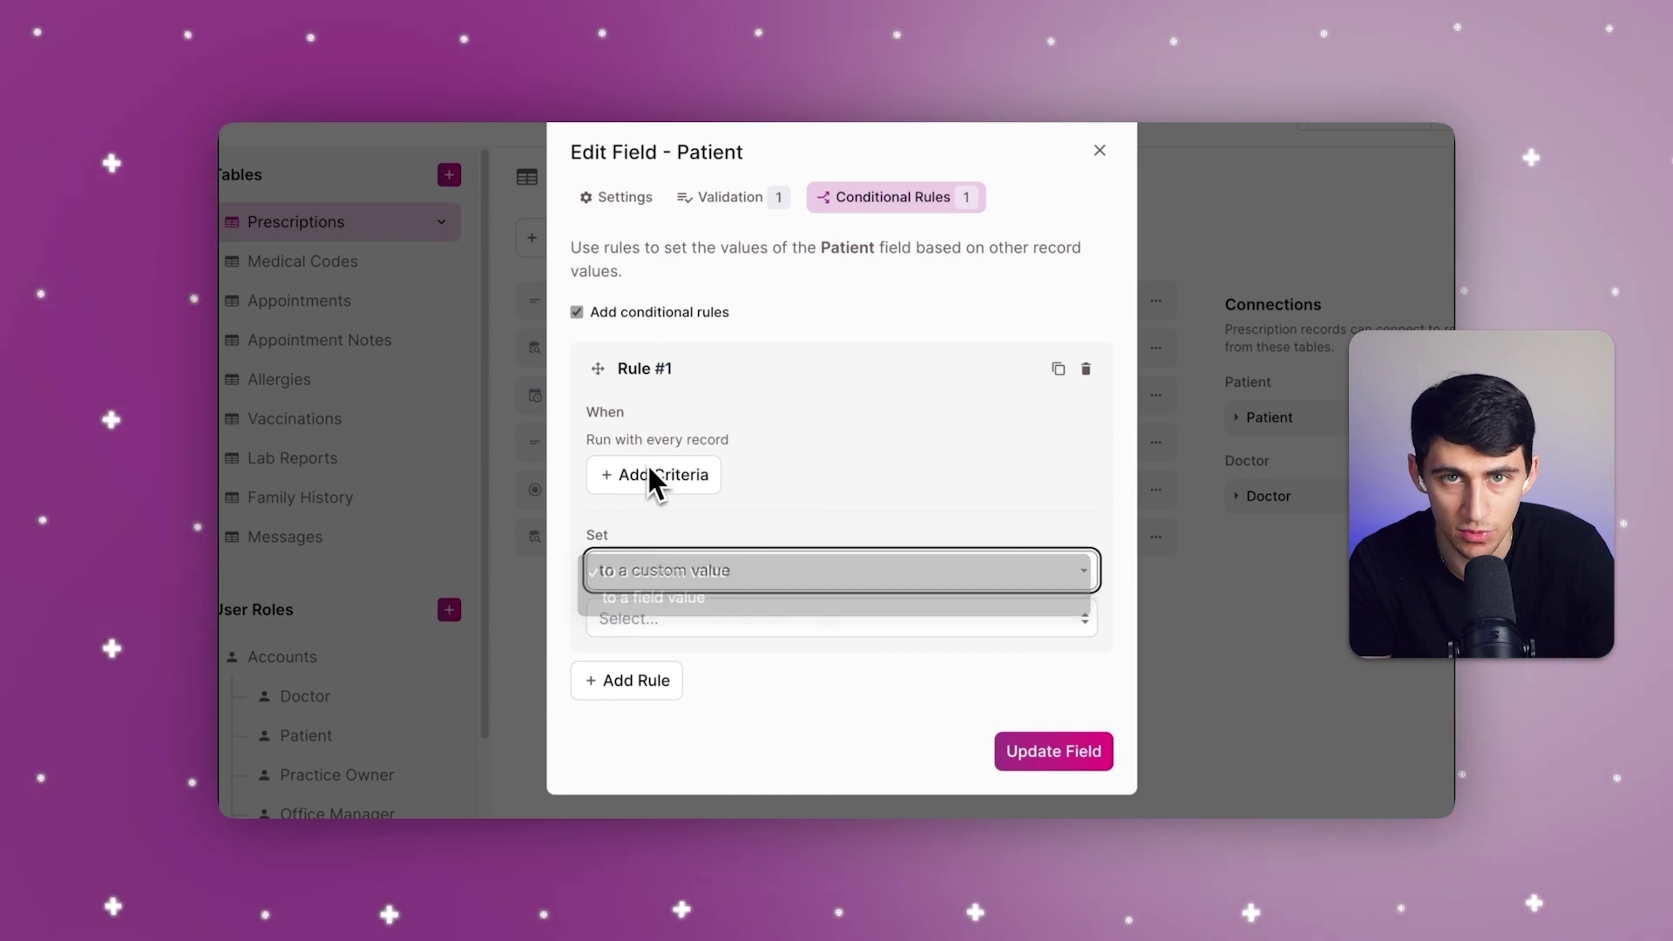
left_click(652, 471)
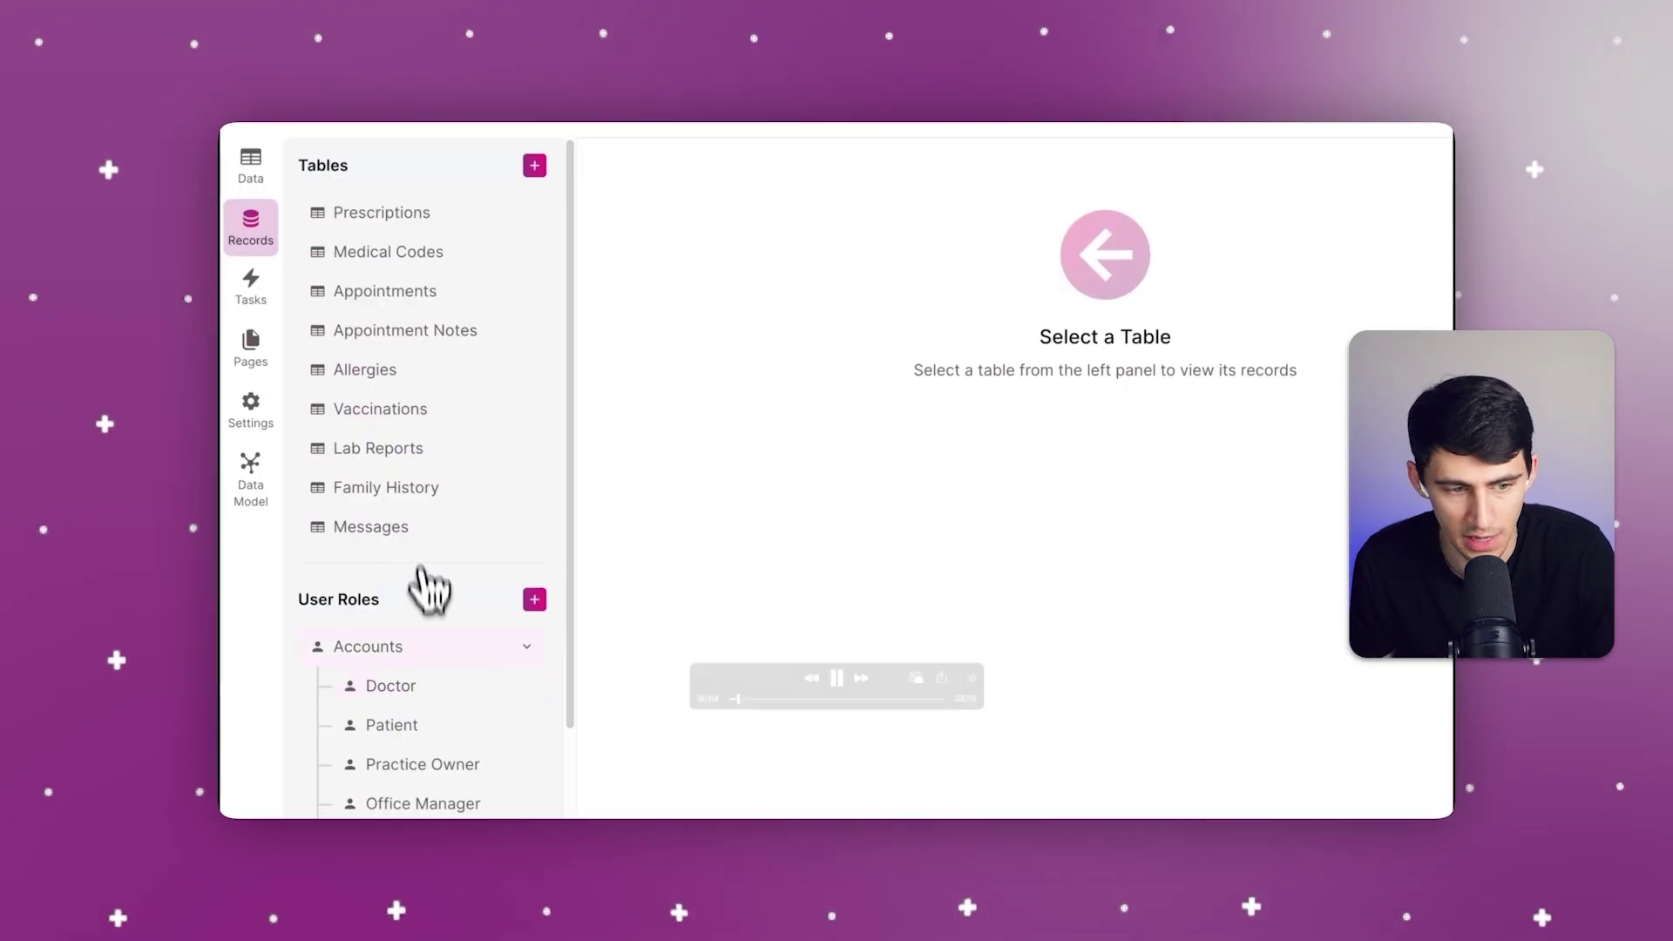
Step: Start a new Patient record with first name Test and last name Patient
left_click(401, 730)
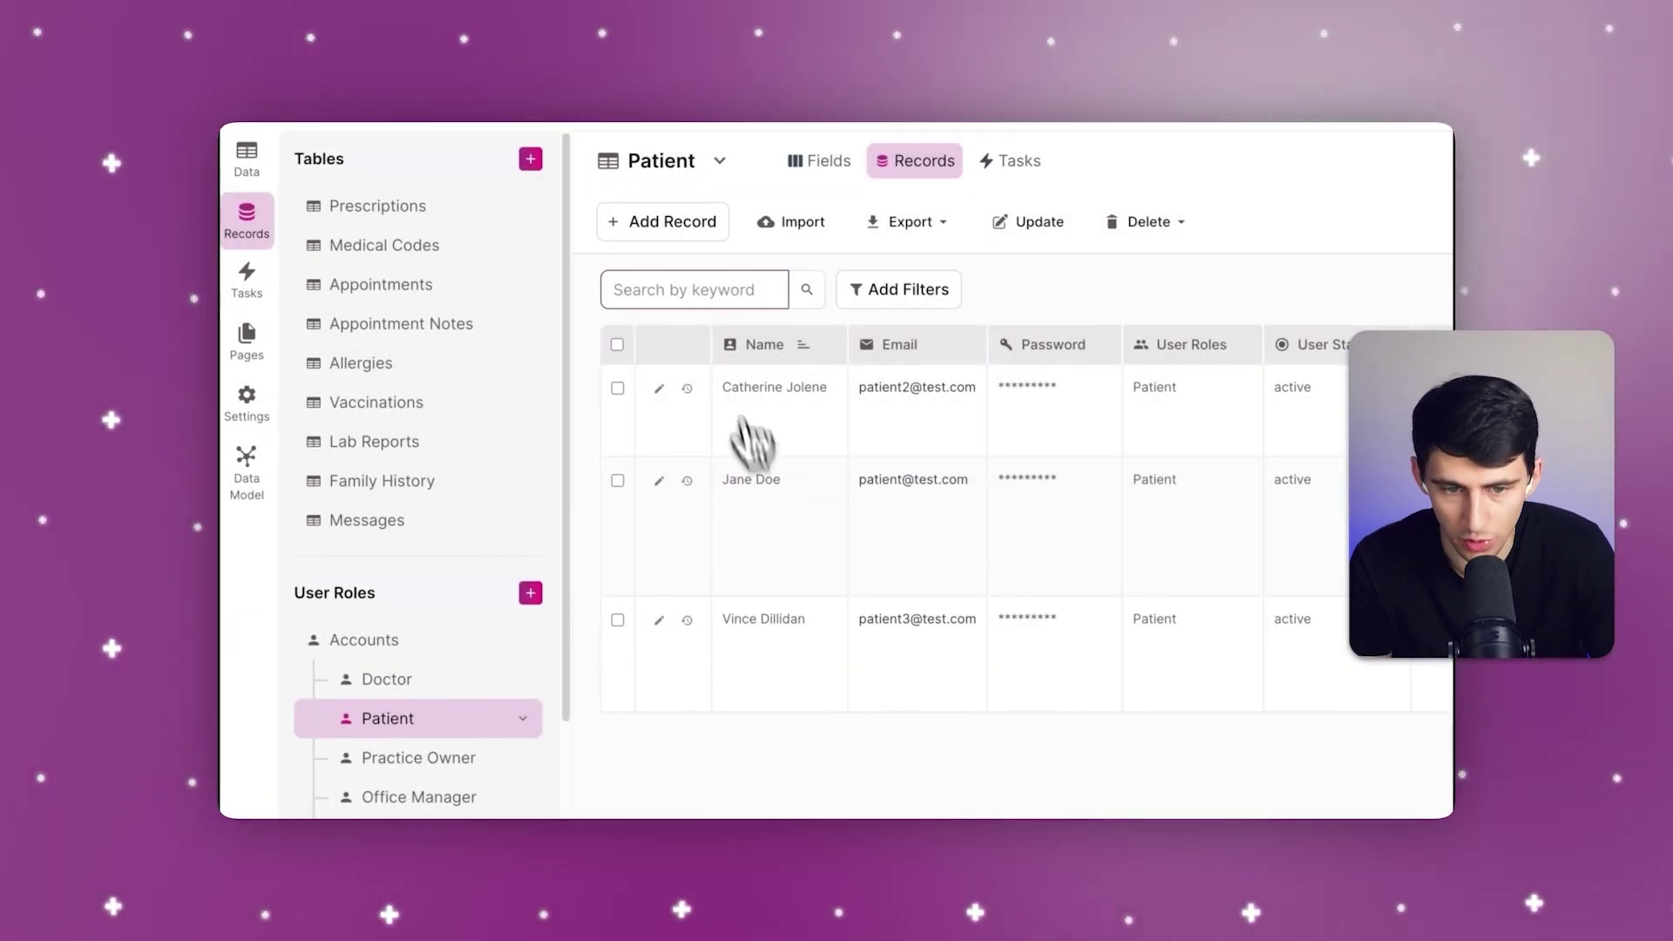
left_click(661, 251)
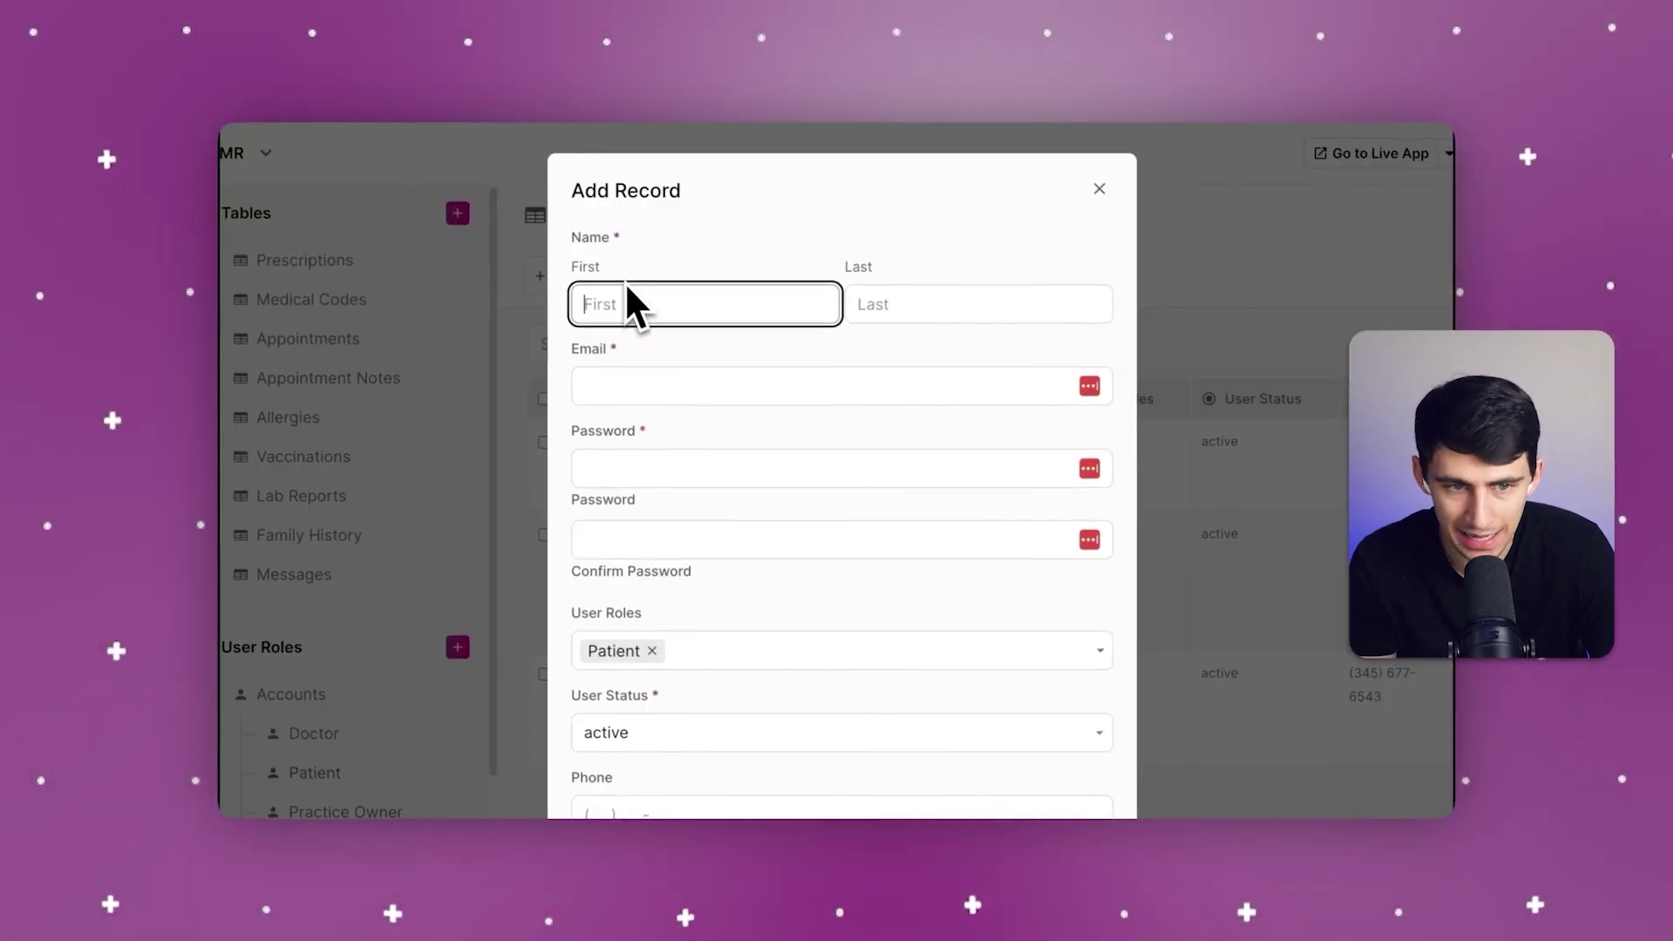
type("Test")
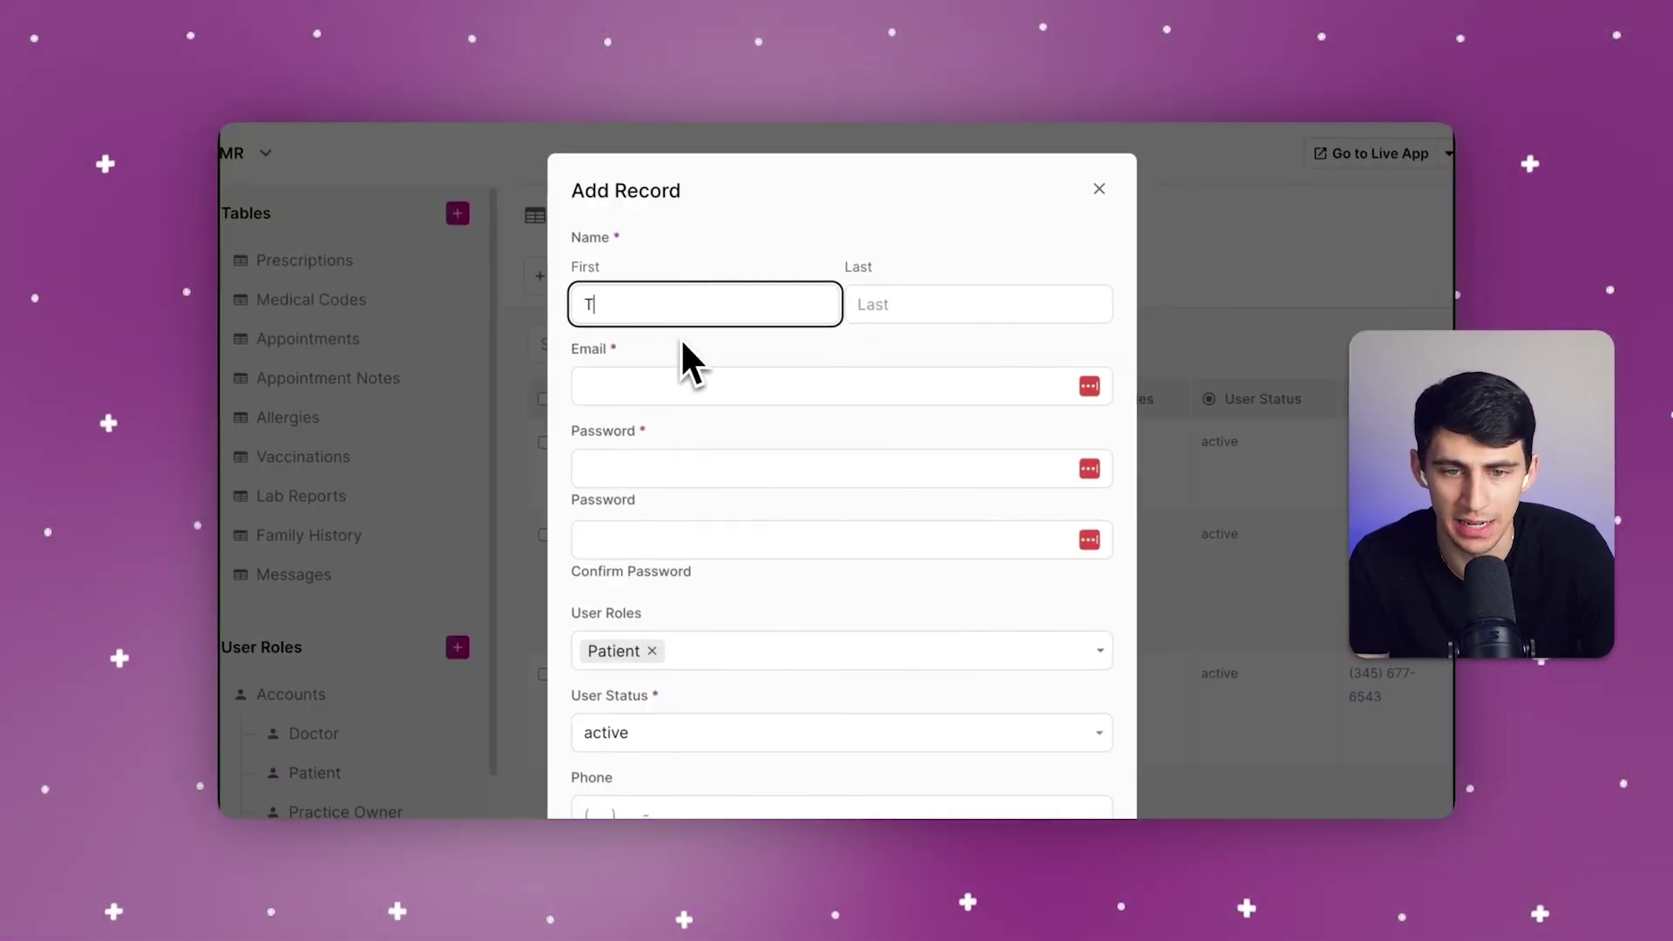
left_click(955, 315)
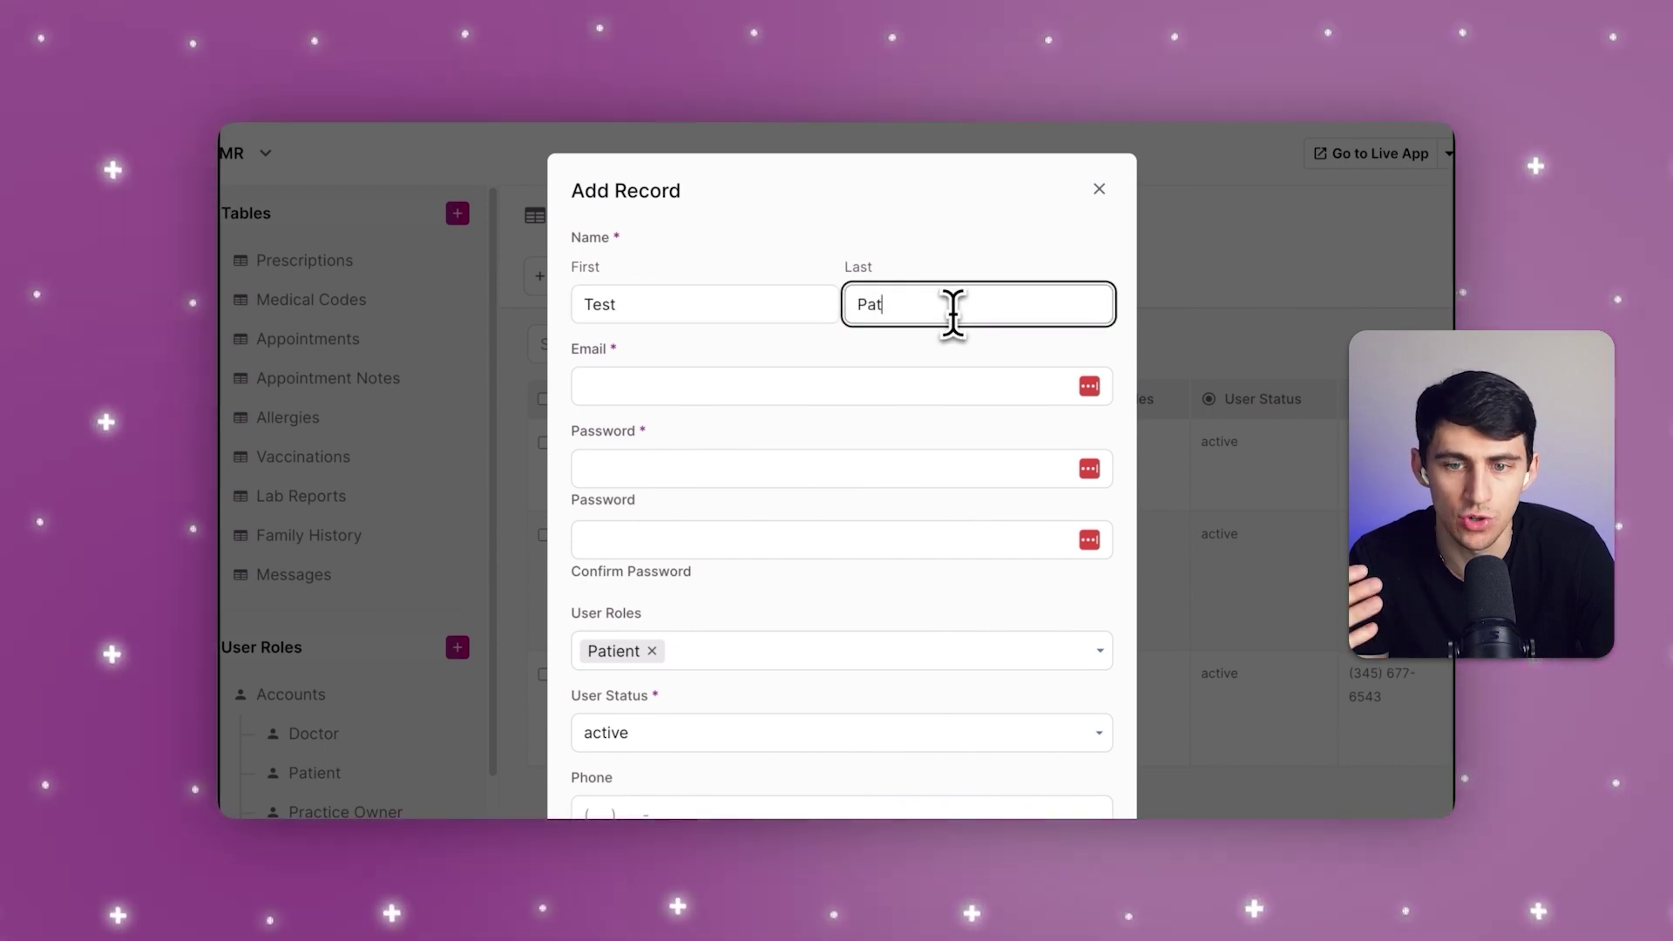
type("Patient")
Step: Enter the test patient's e-mail address and password, then check the new row
left_click(971, 388)
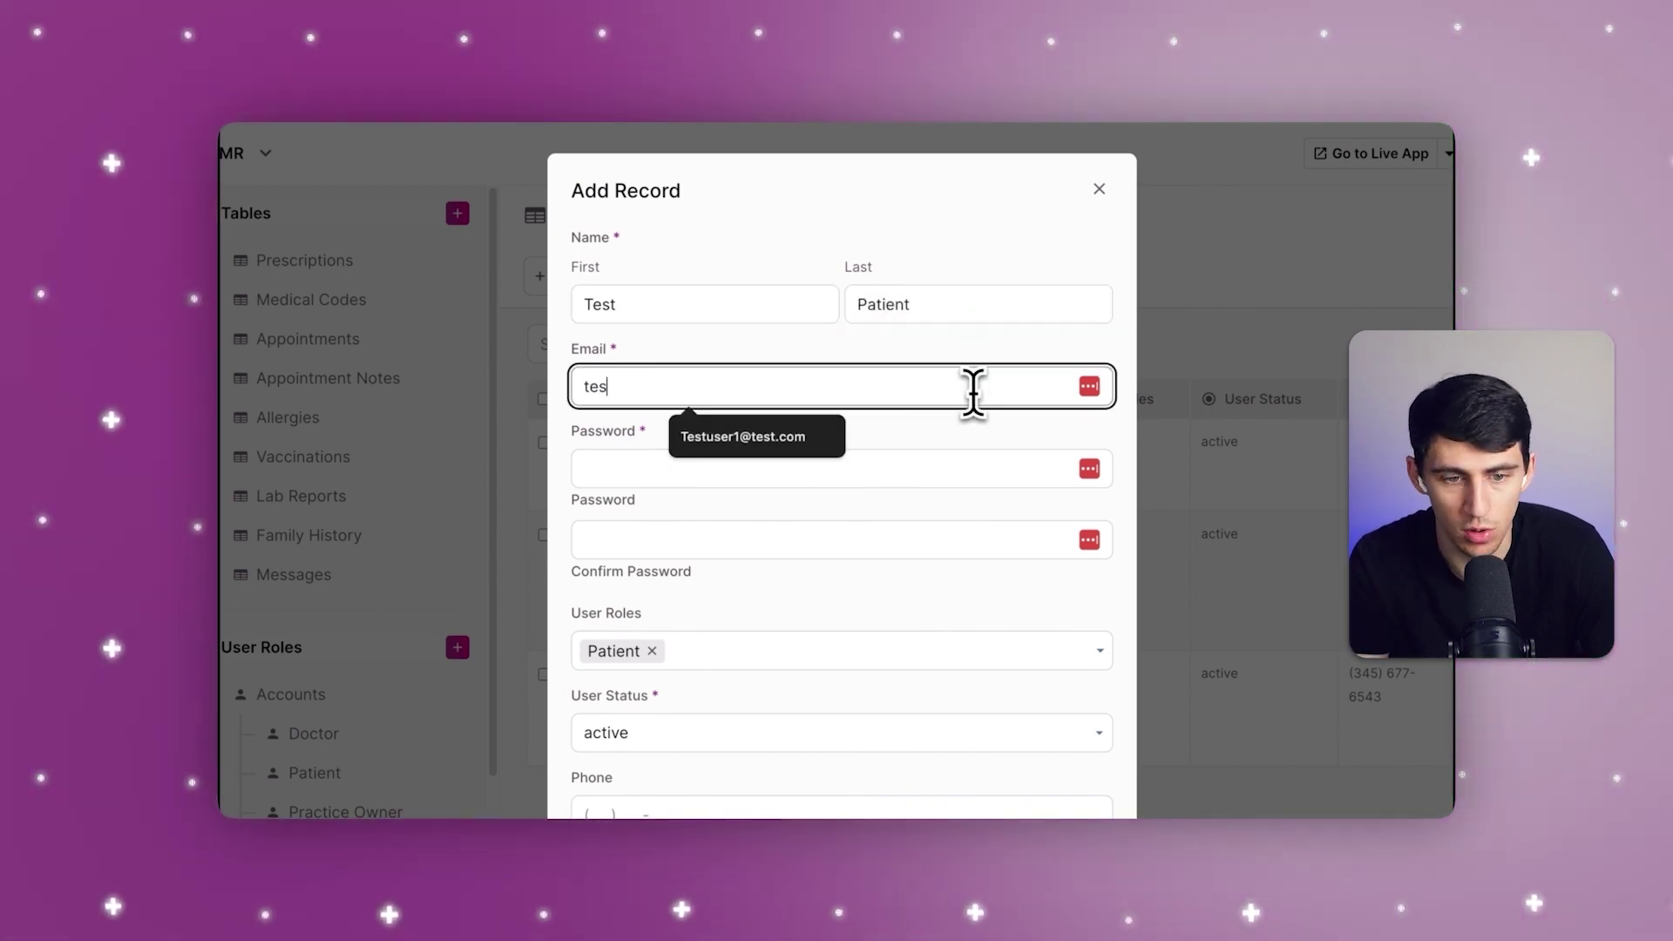
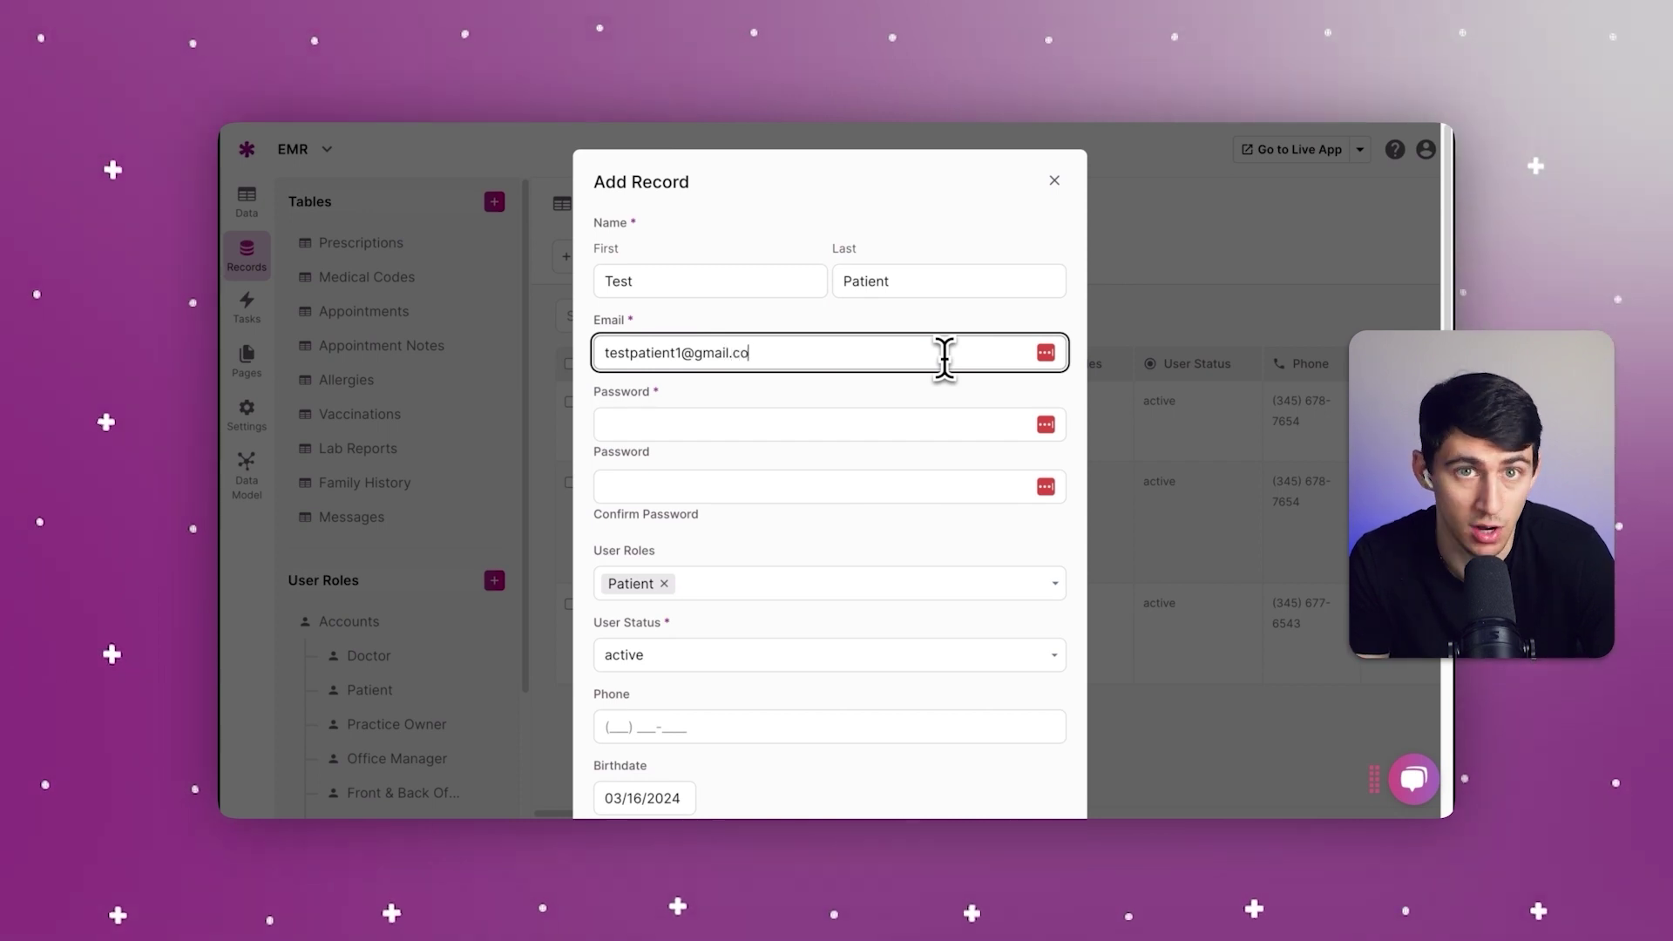
left_click(949, 419)
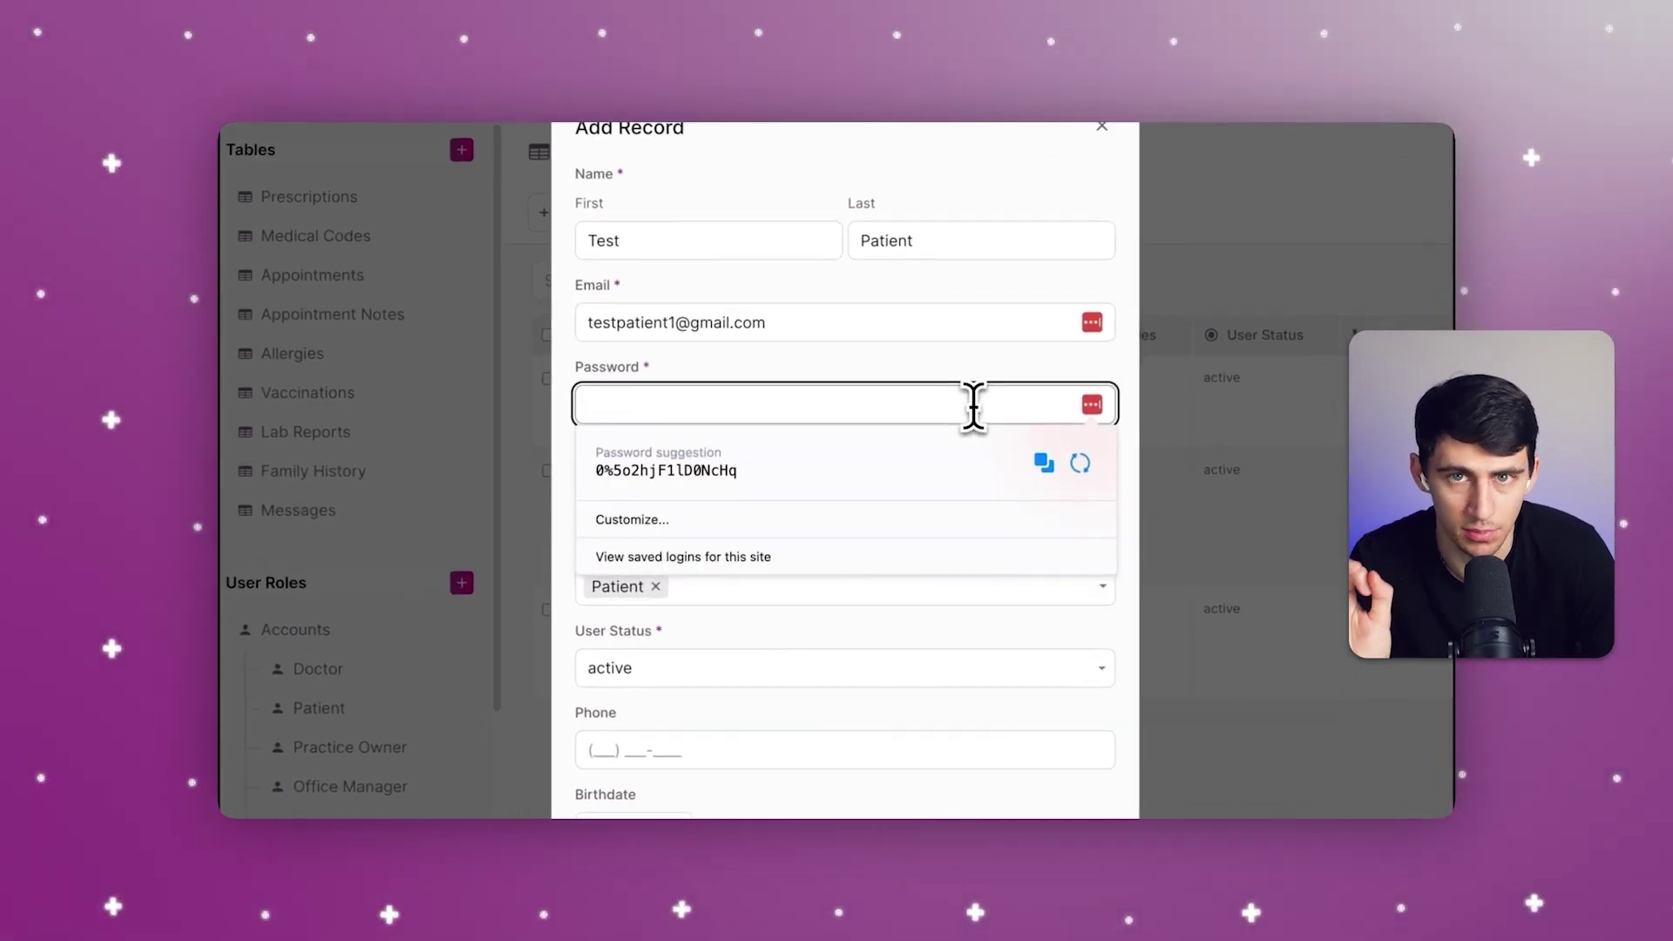
type("••")
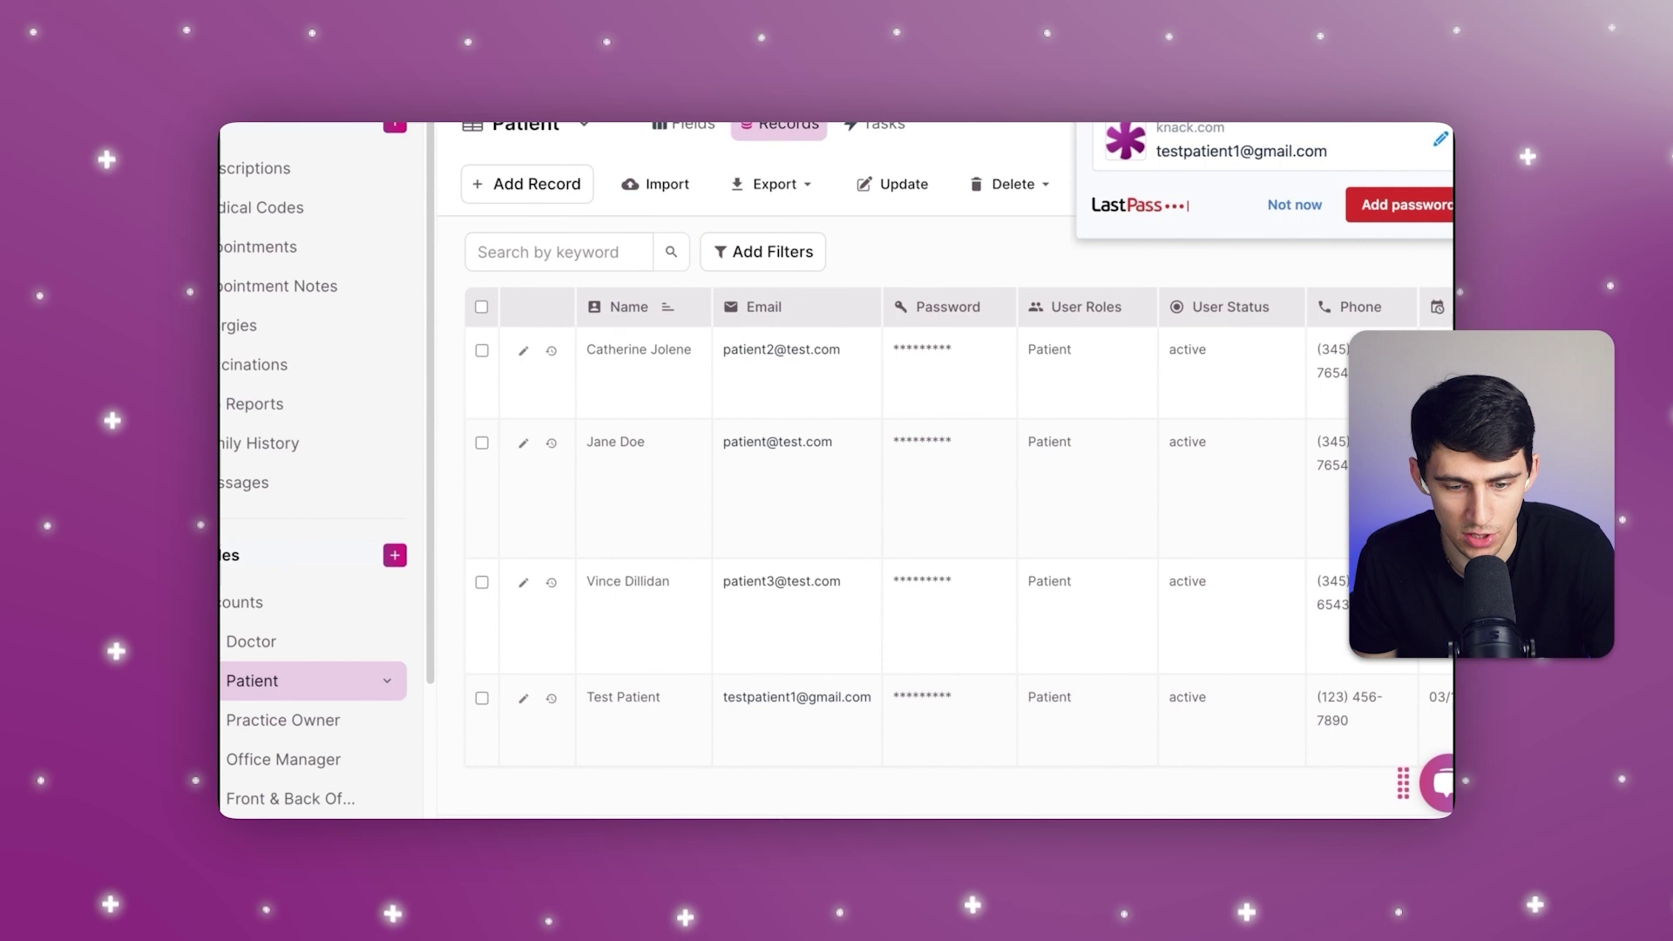
scroll(941, 523, "right", 3)
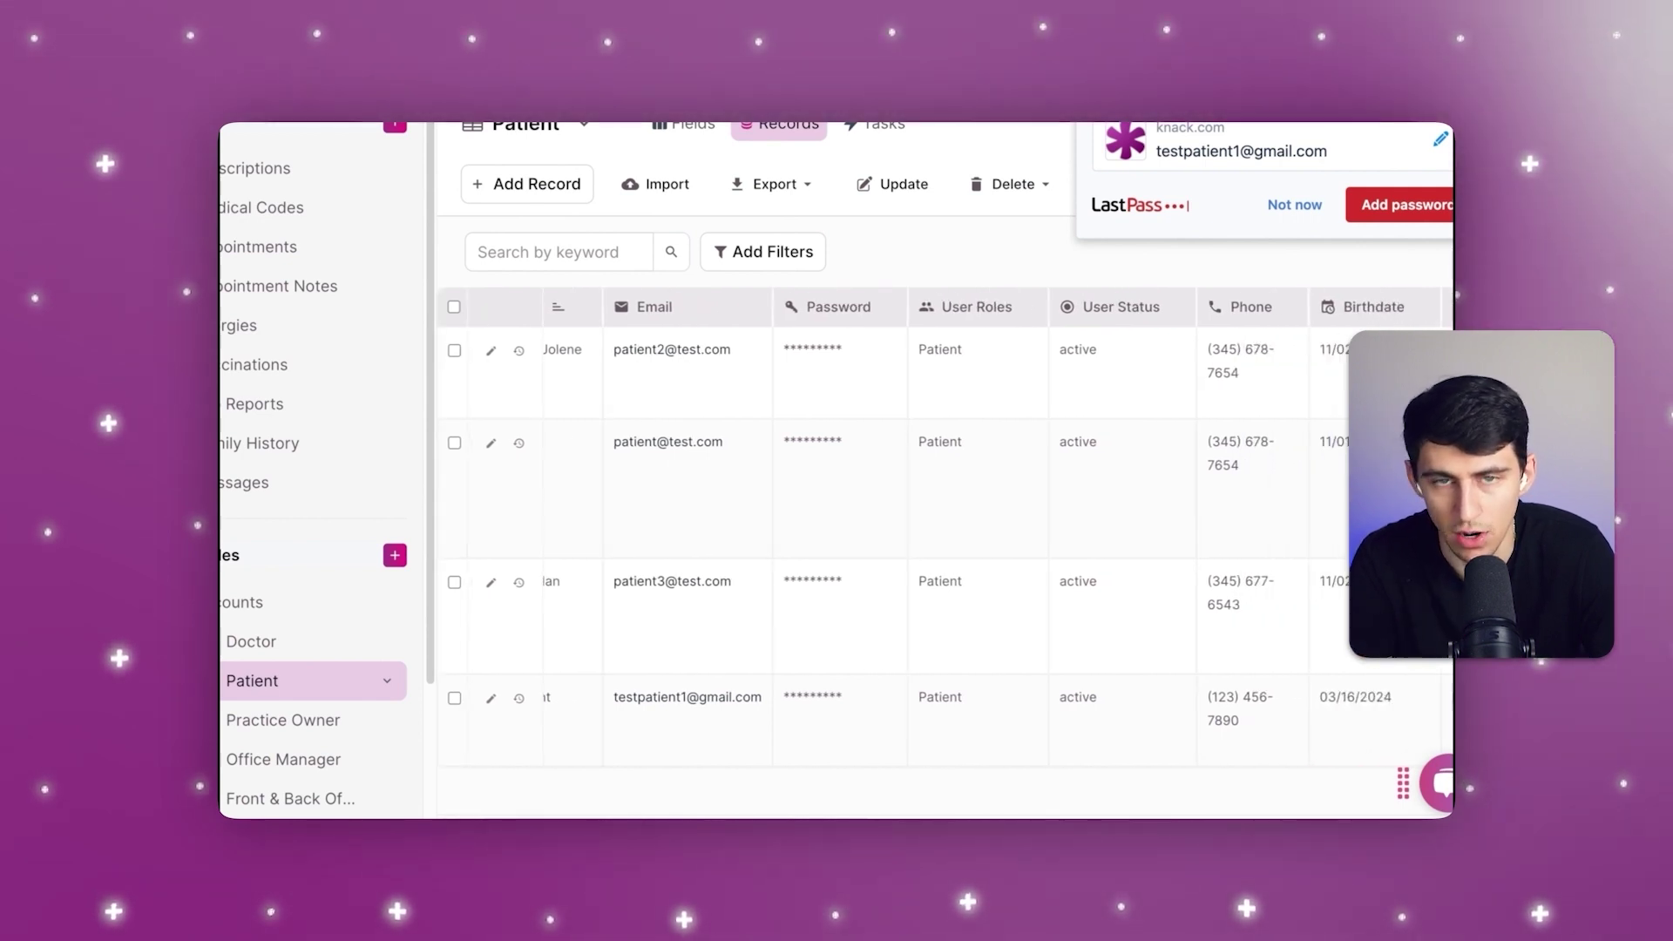
scroll(941, 523, "right", 3)
scroll(941, 523, "left", 8)
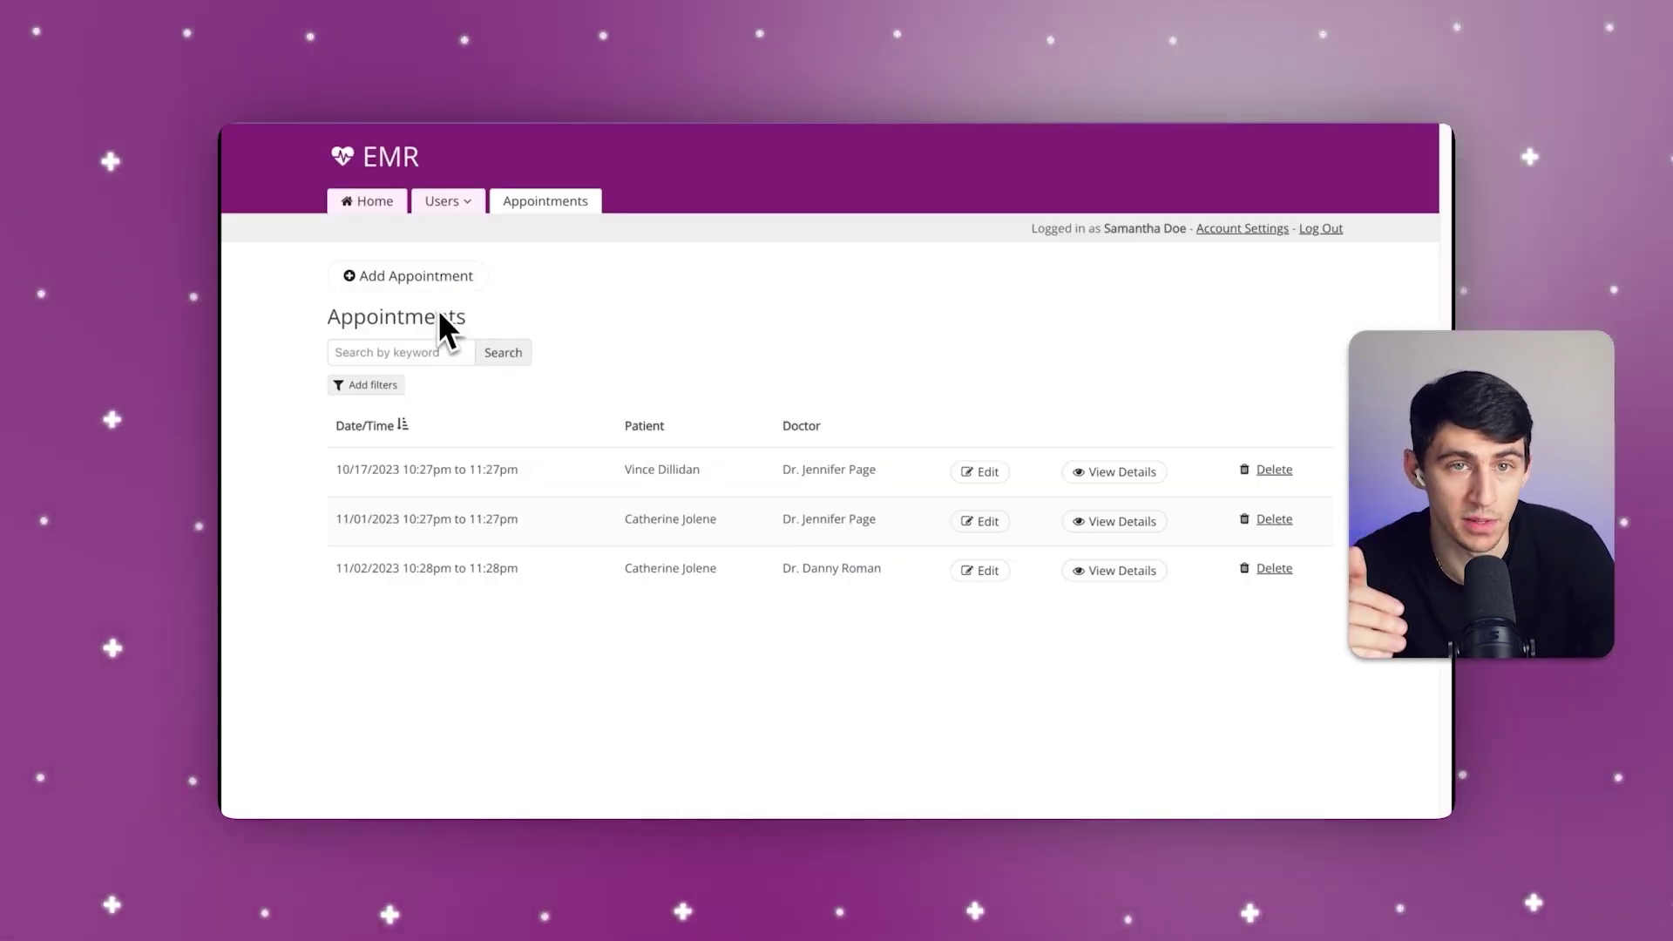
Step: Start a new appointment for an existing patient with start time 11:30am
left_click(440, 277)
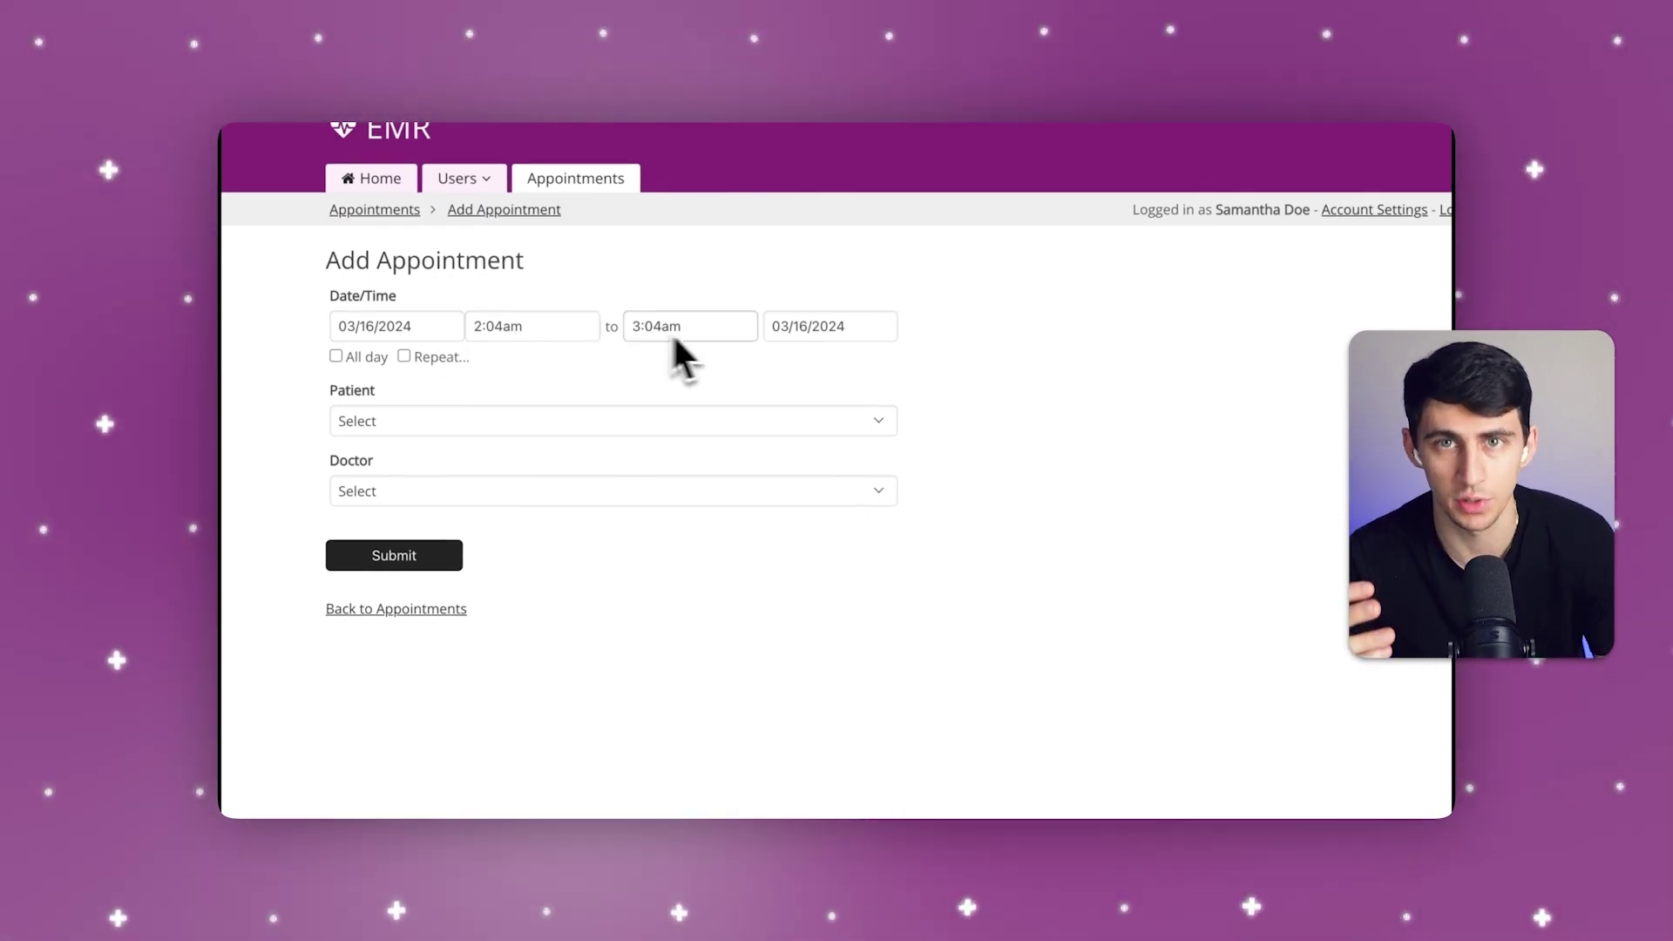
left_click(668, 427)
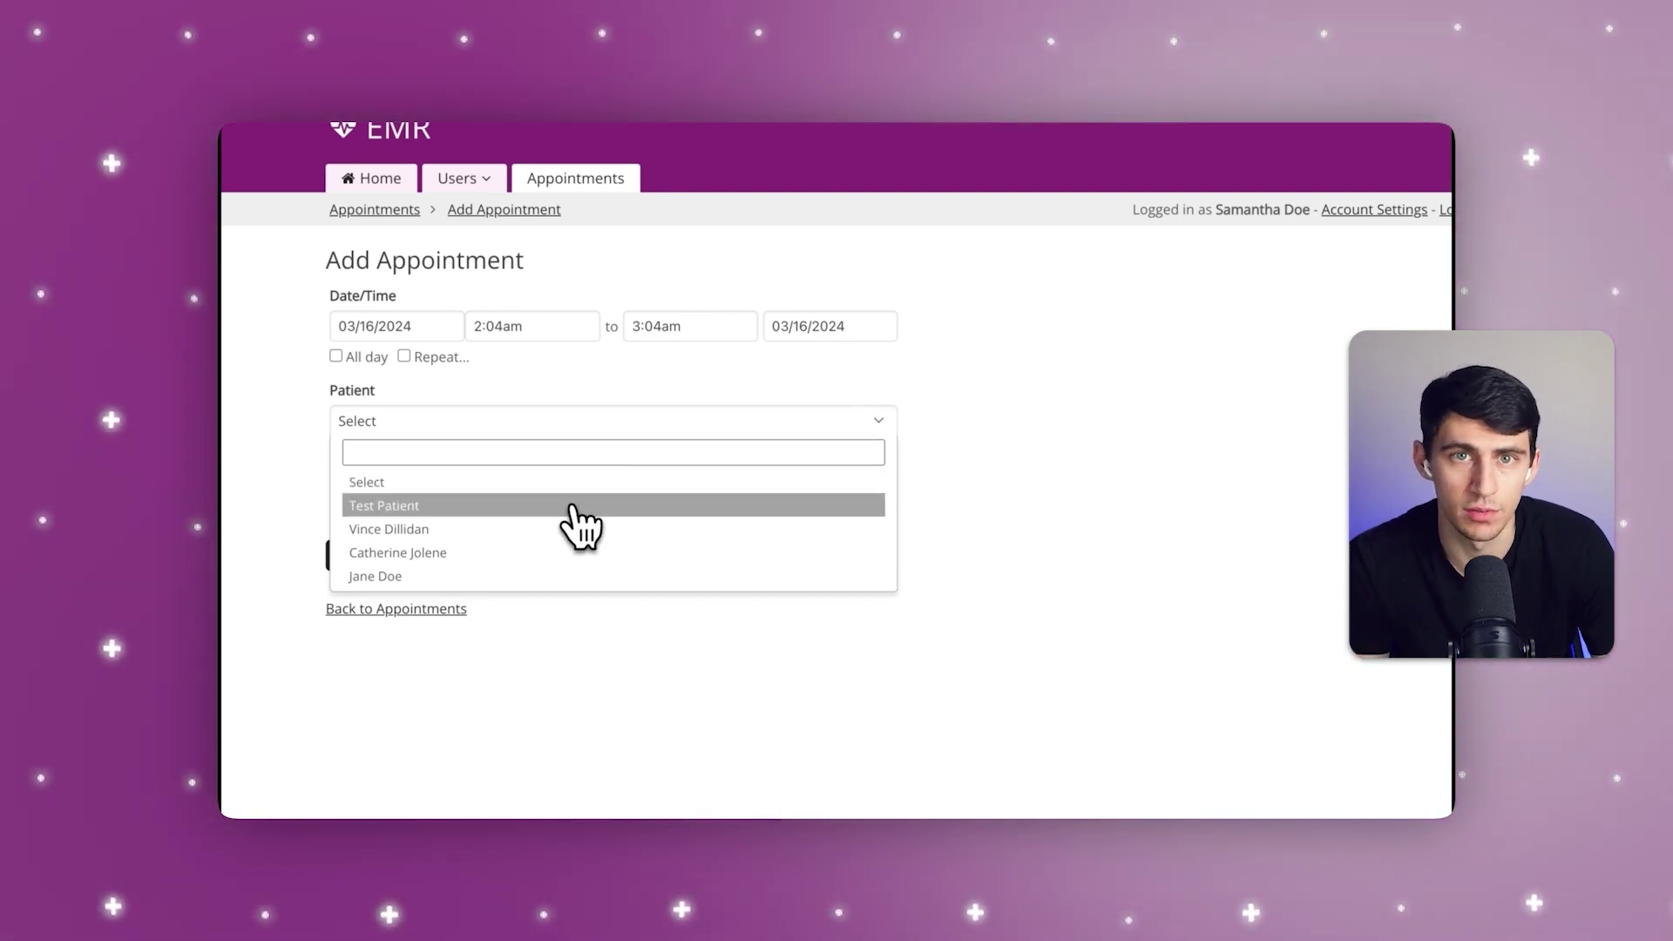
left_click(554, 528)
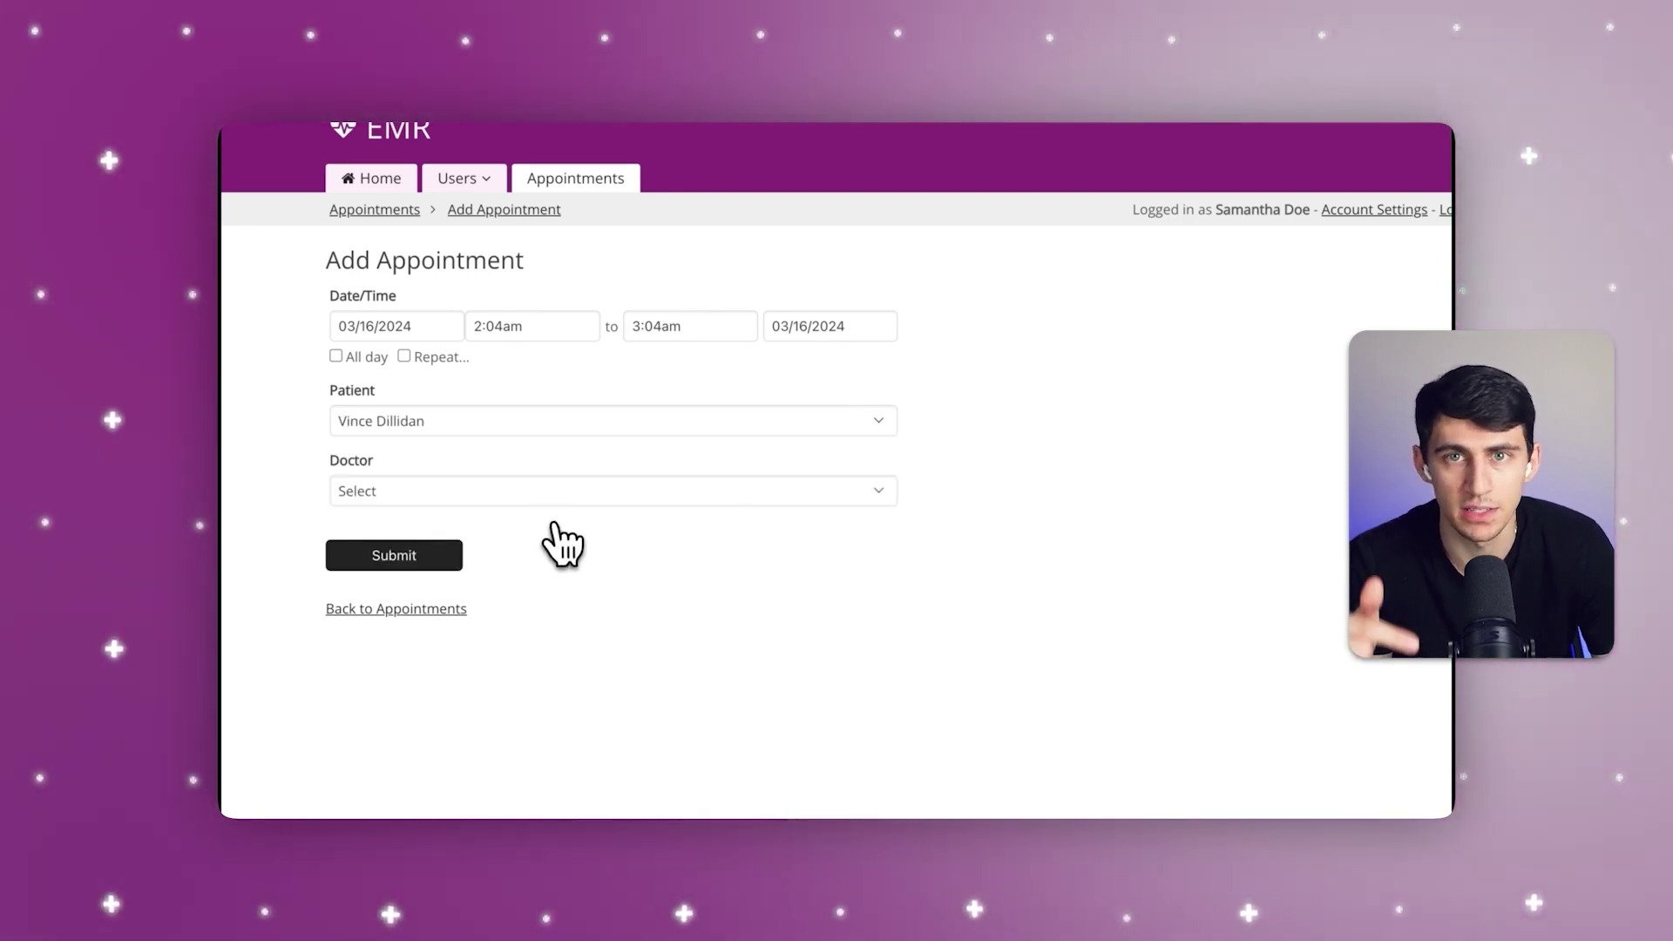
left_click(520, 325)
scroll(520, 436, "down", 7)
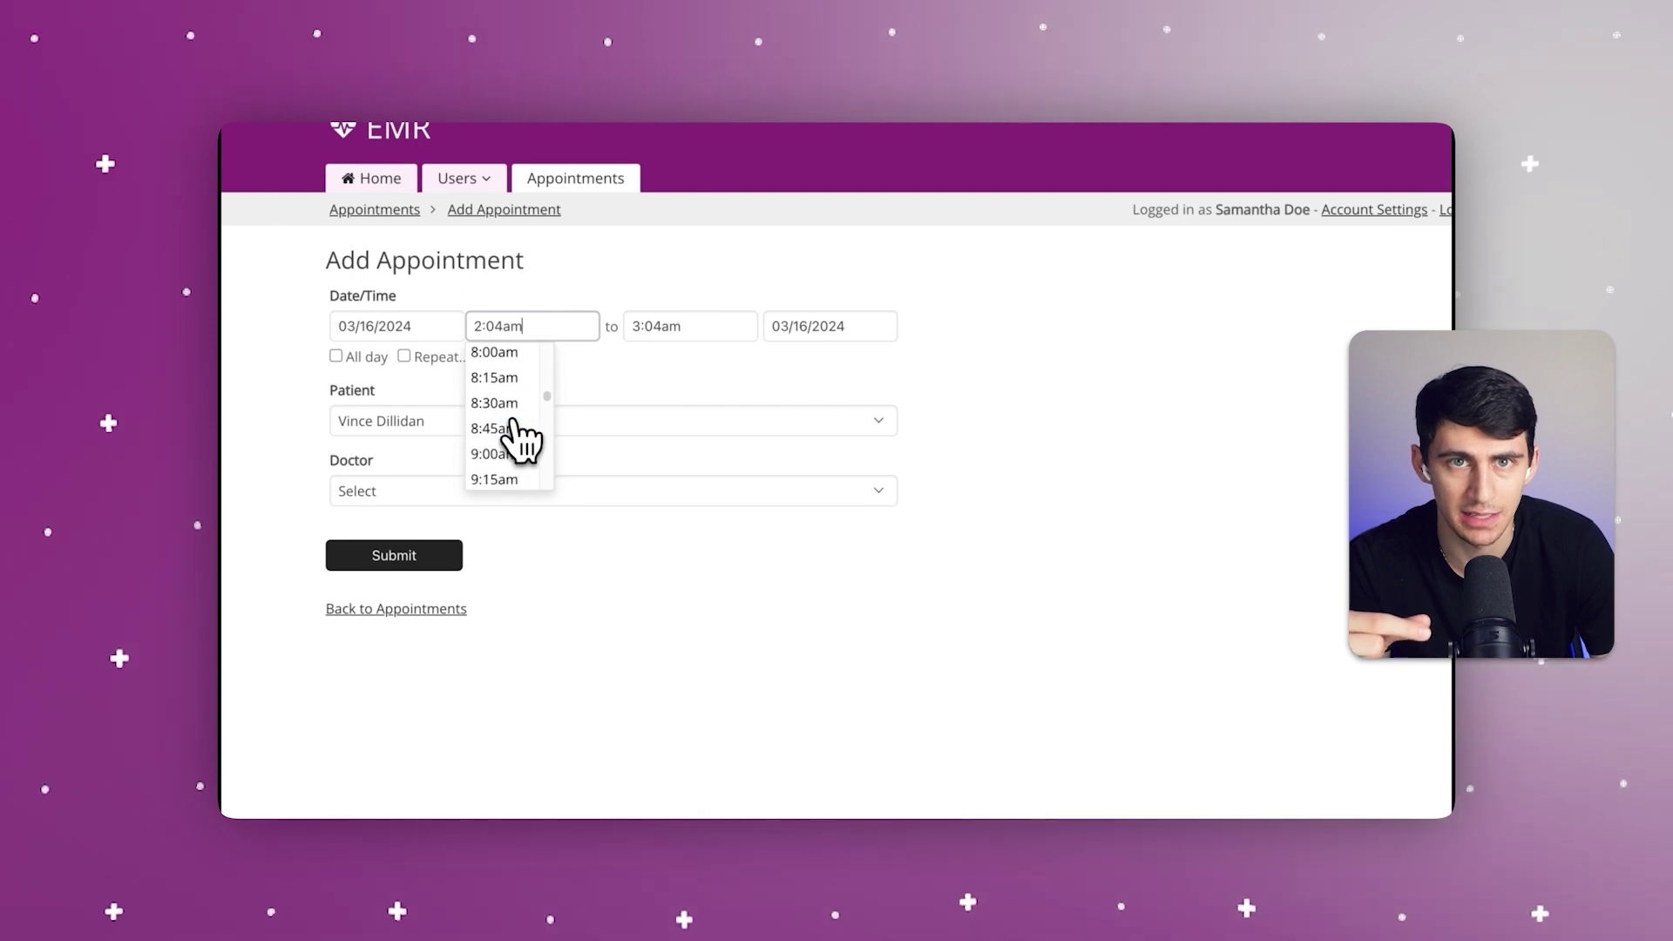
scroll(520, 435, "down", 4)
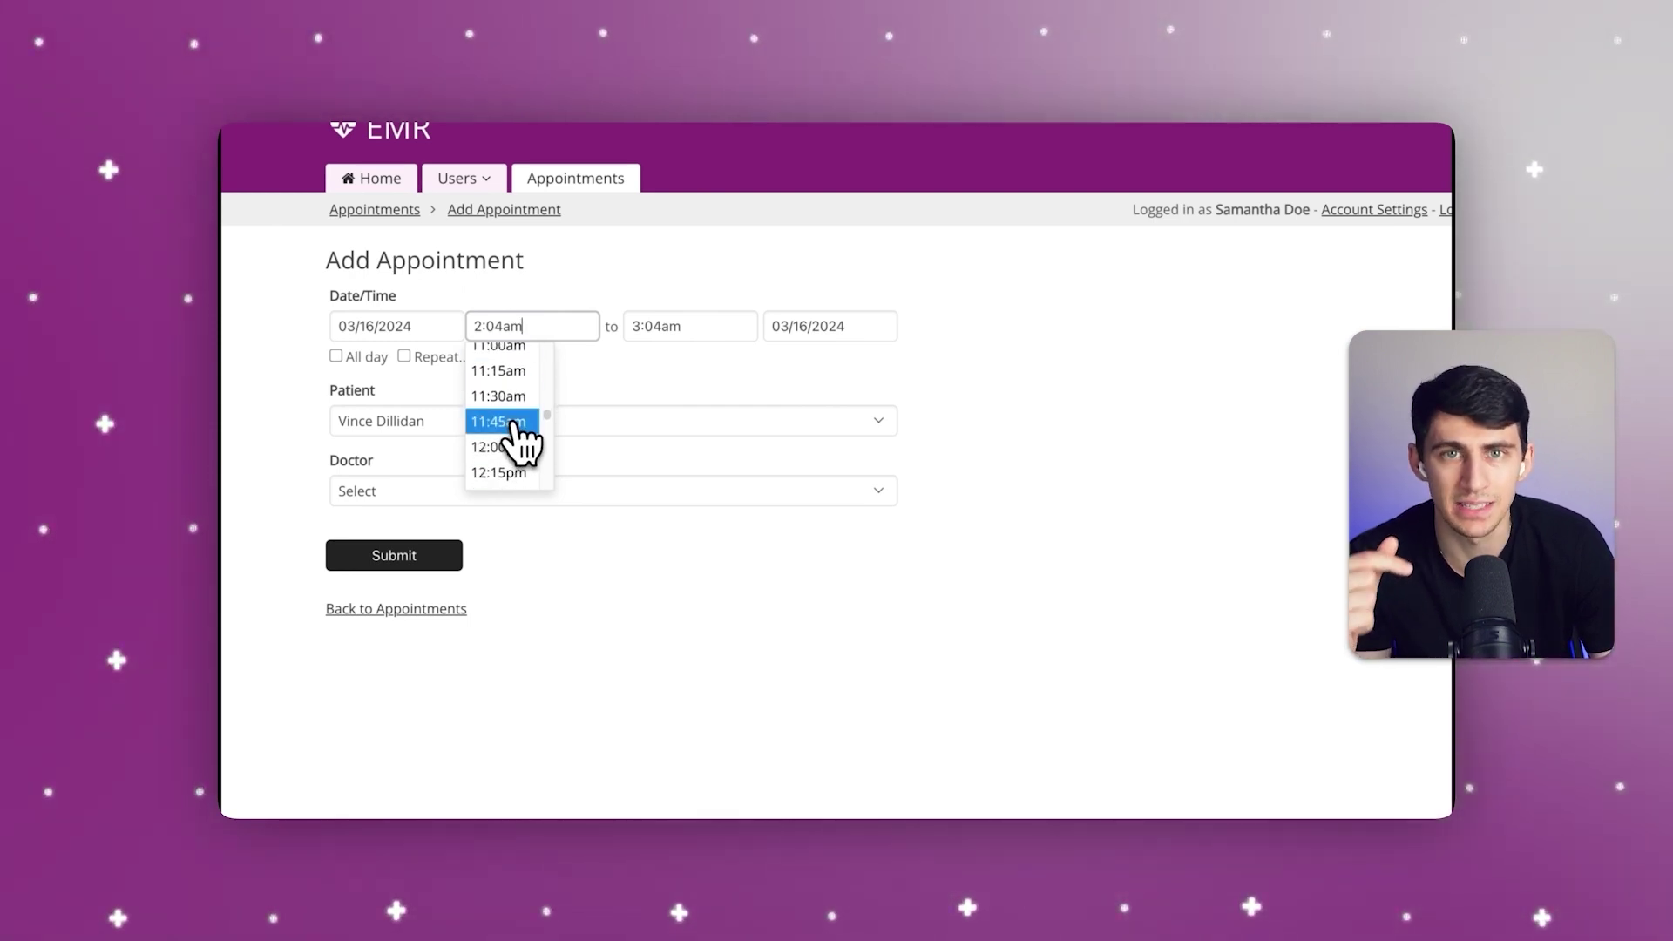
left_click(510, 395)
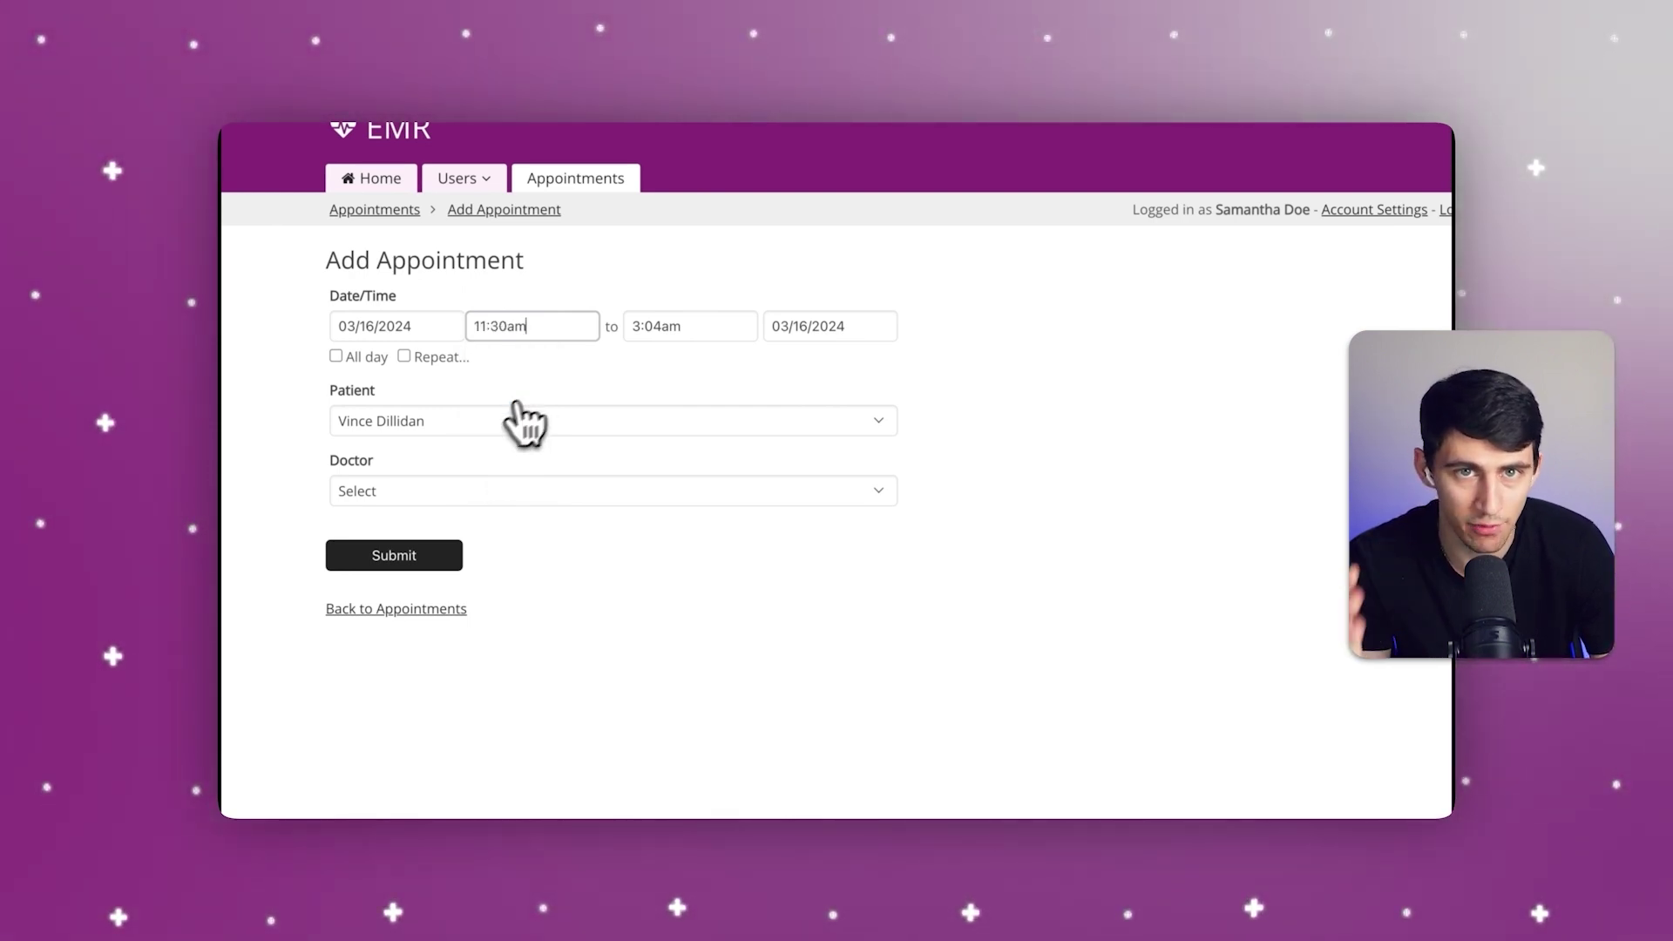
Step: Set the end time to 12:00pm, assign the doctor and submit the appointment
left_click(668, 326)
scroll(697, 418, "down", 5)
scroll(704, 450, "down", 4)
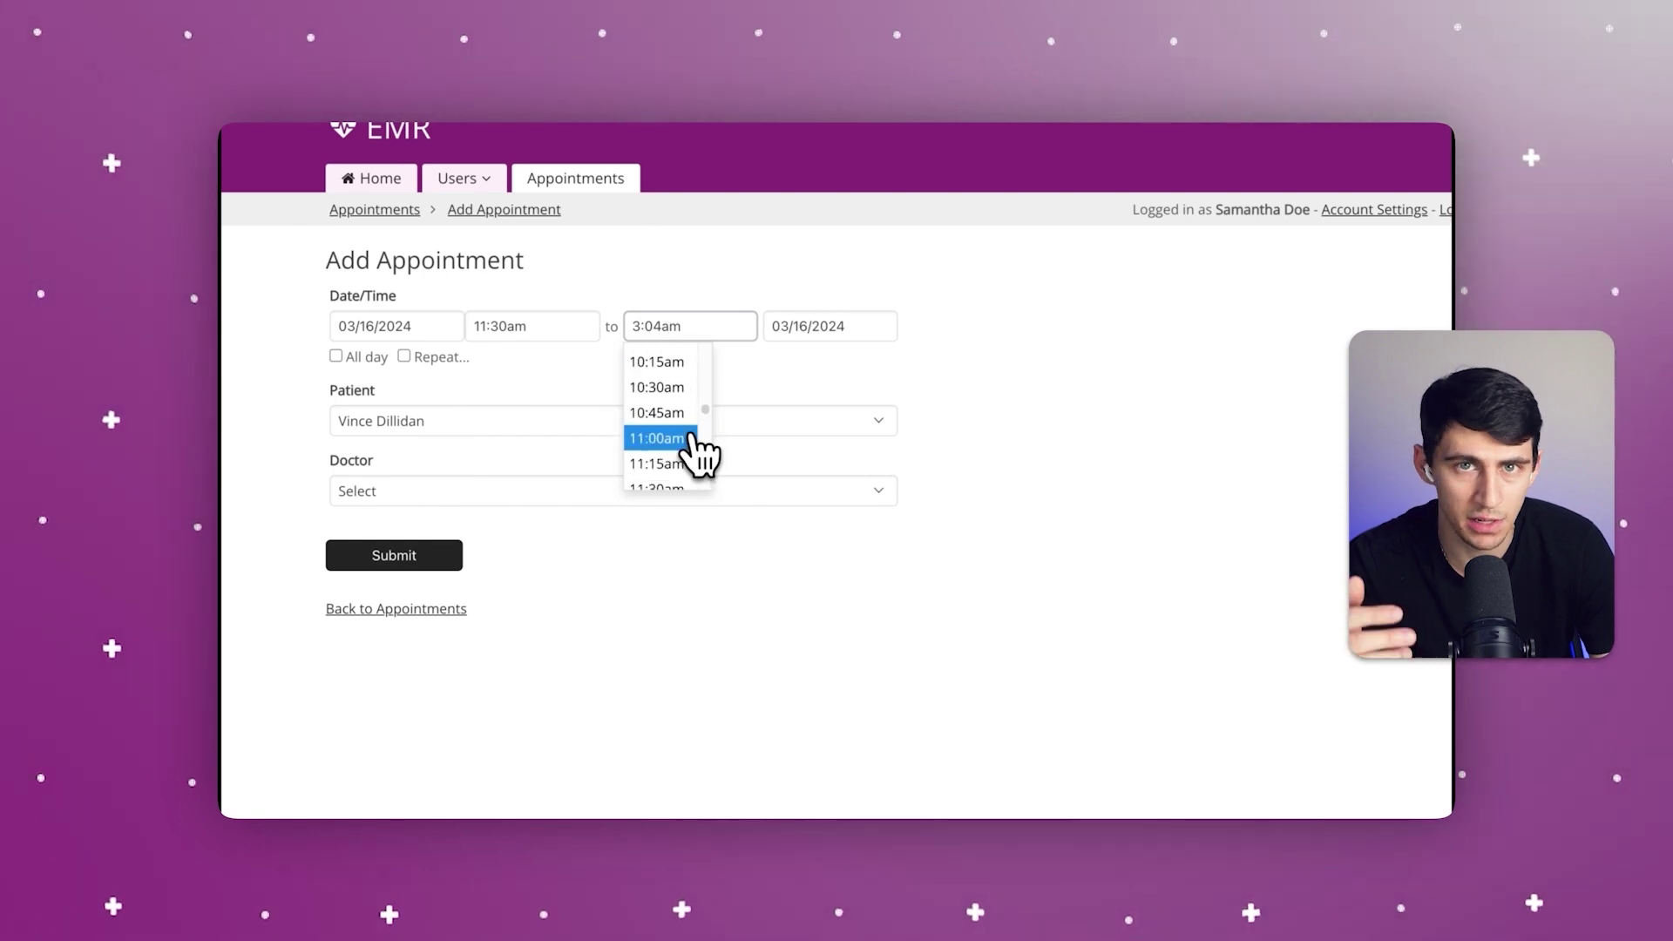
scroll(697, 452, "down", 2)
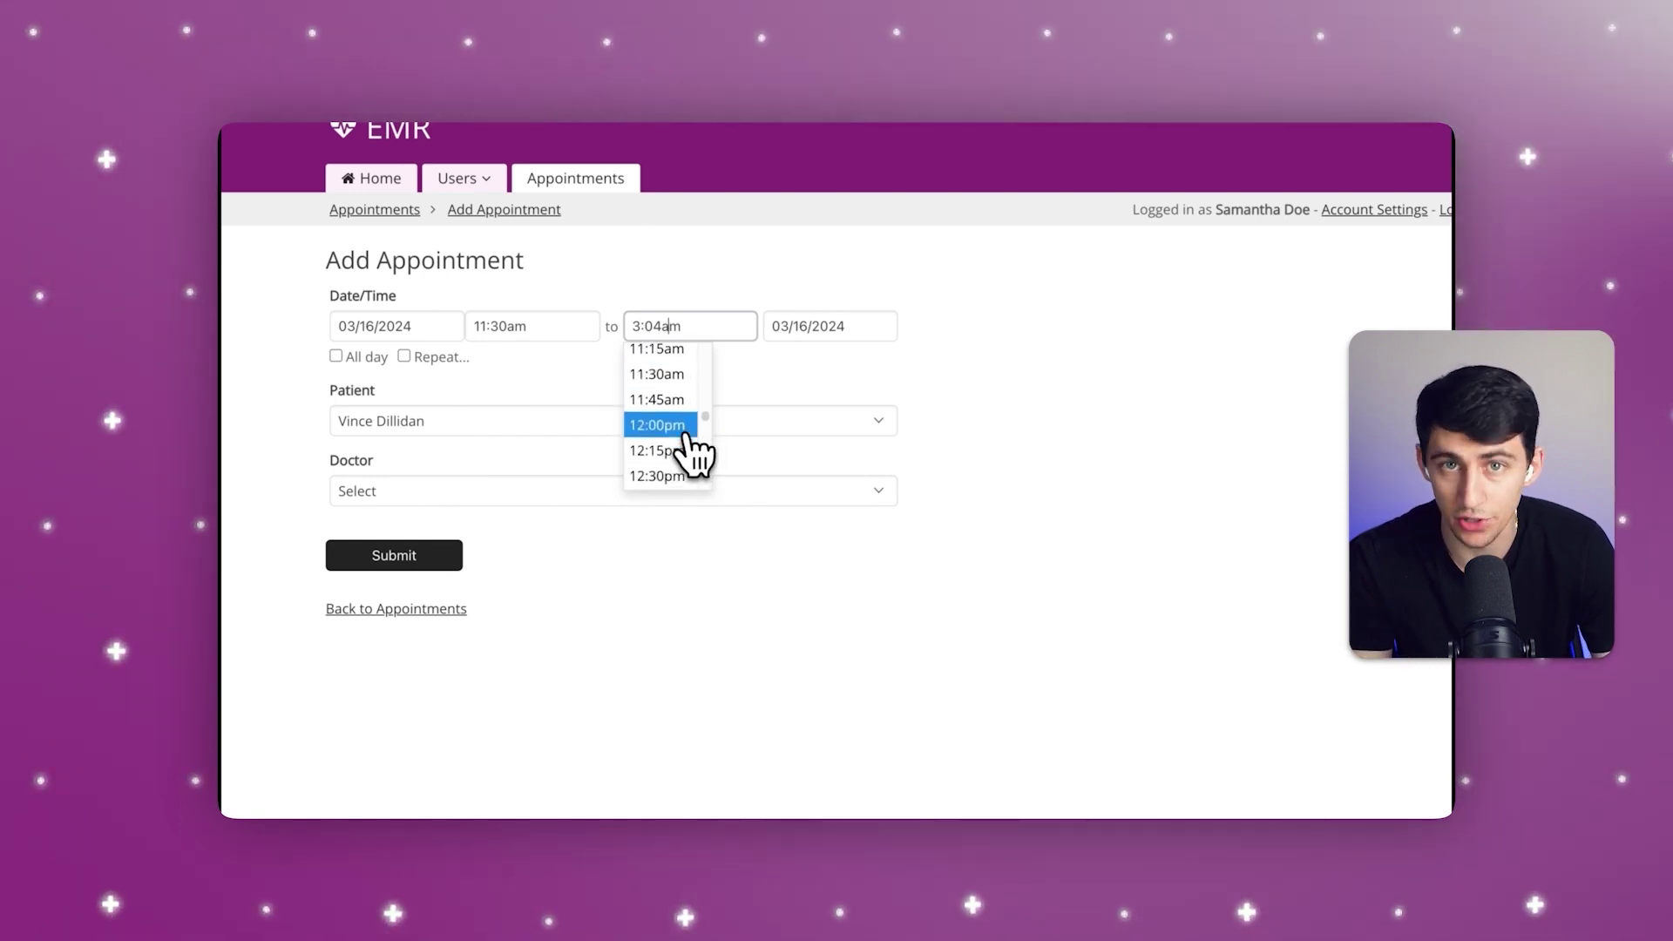
left_click(683, 433)
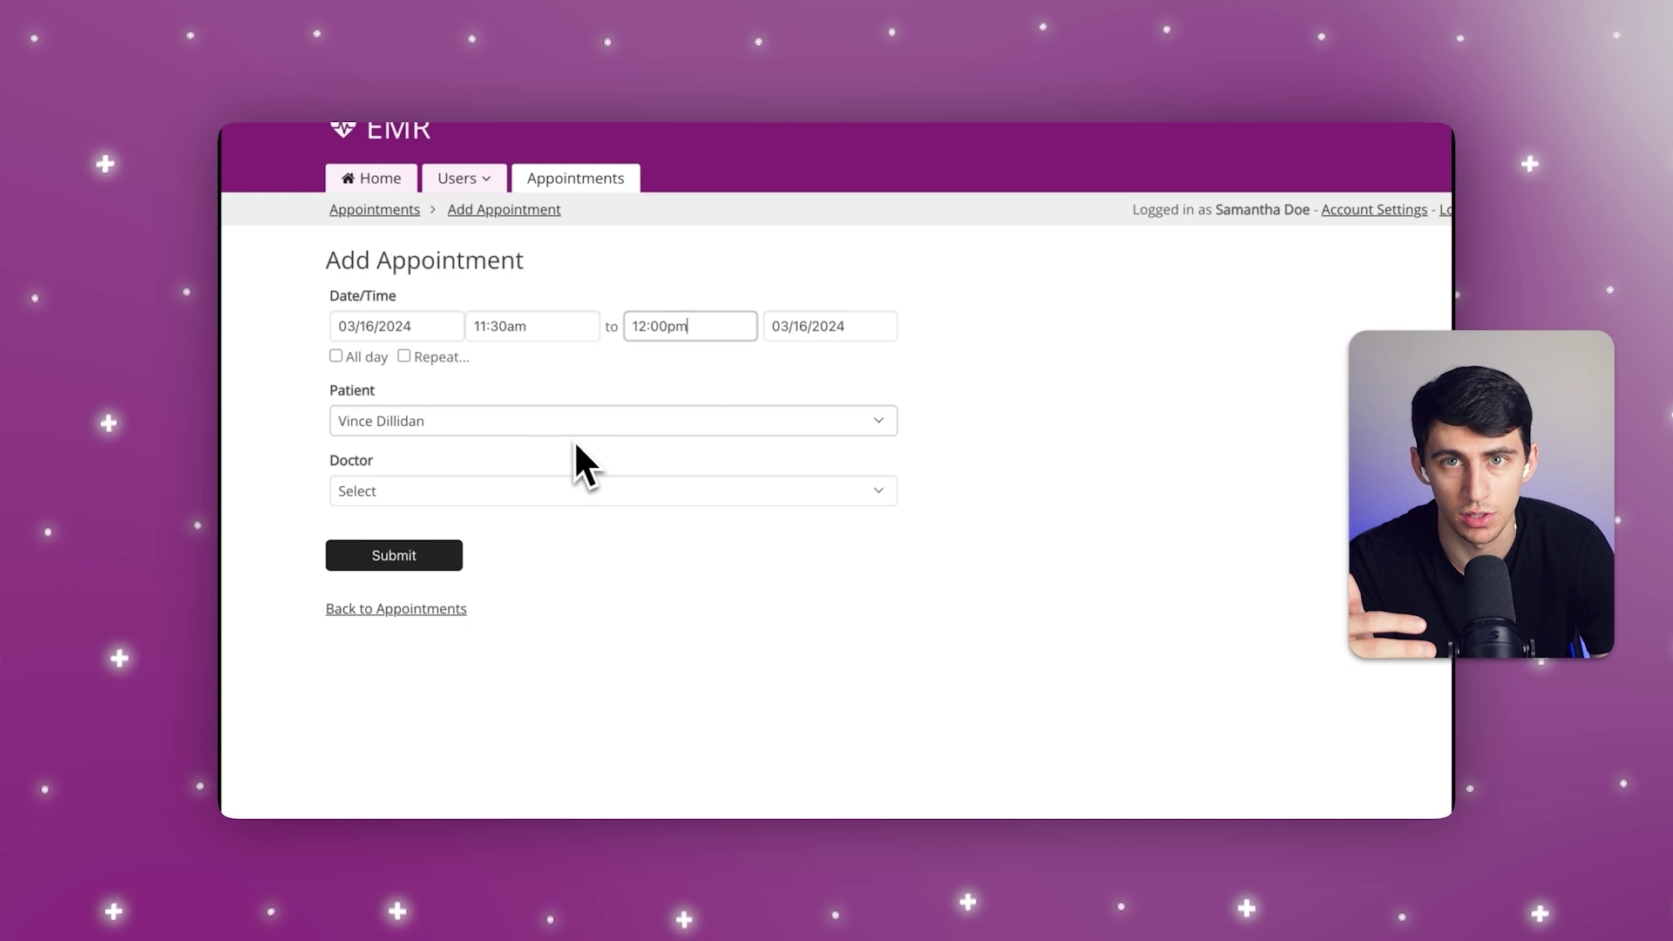
left_click(442, 492)
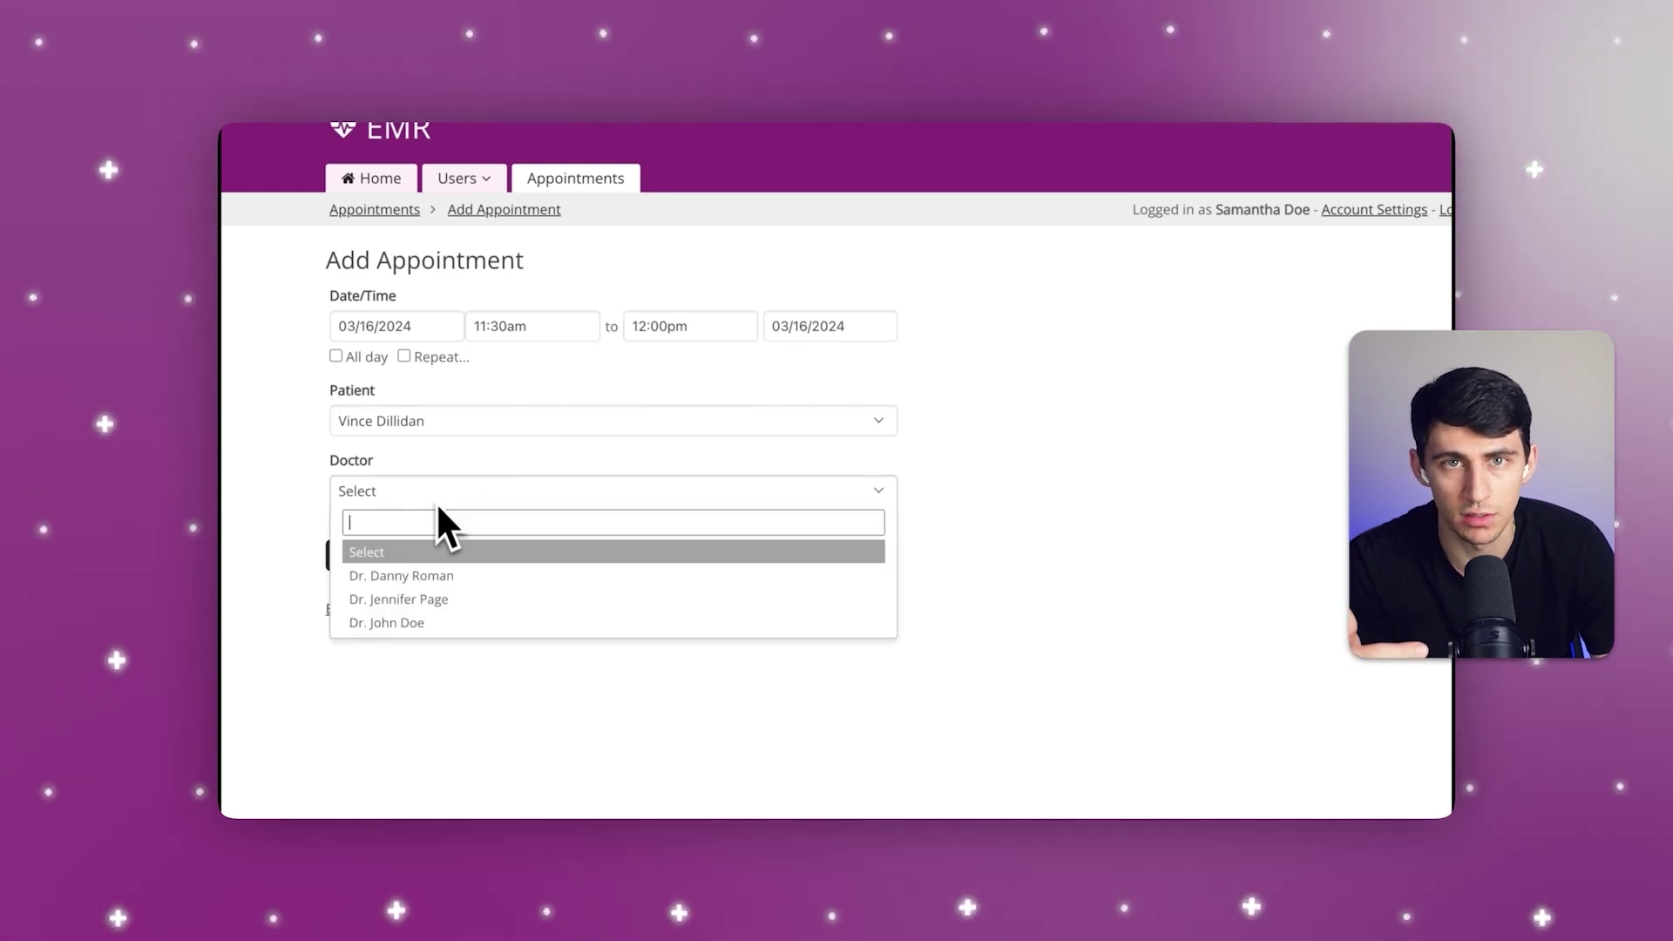
left_click(452, 572)
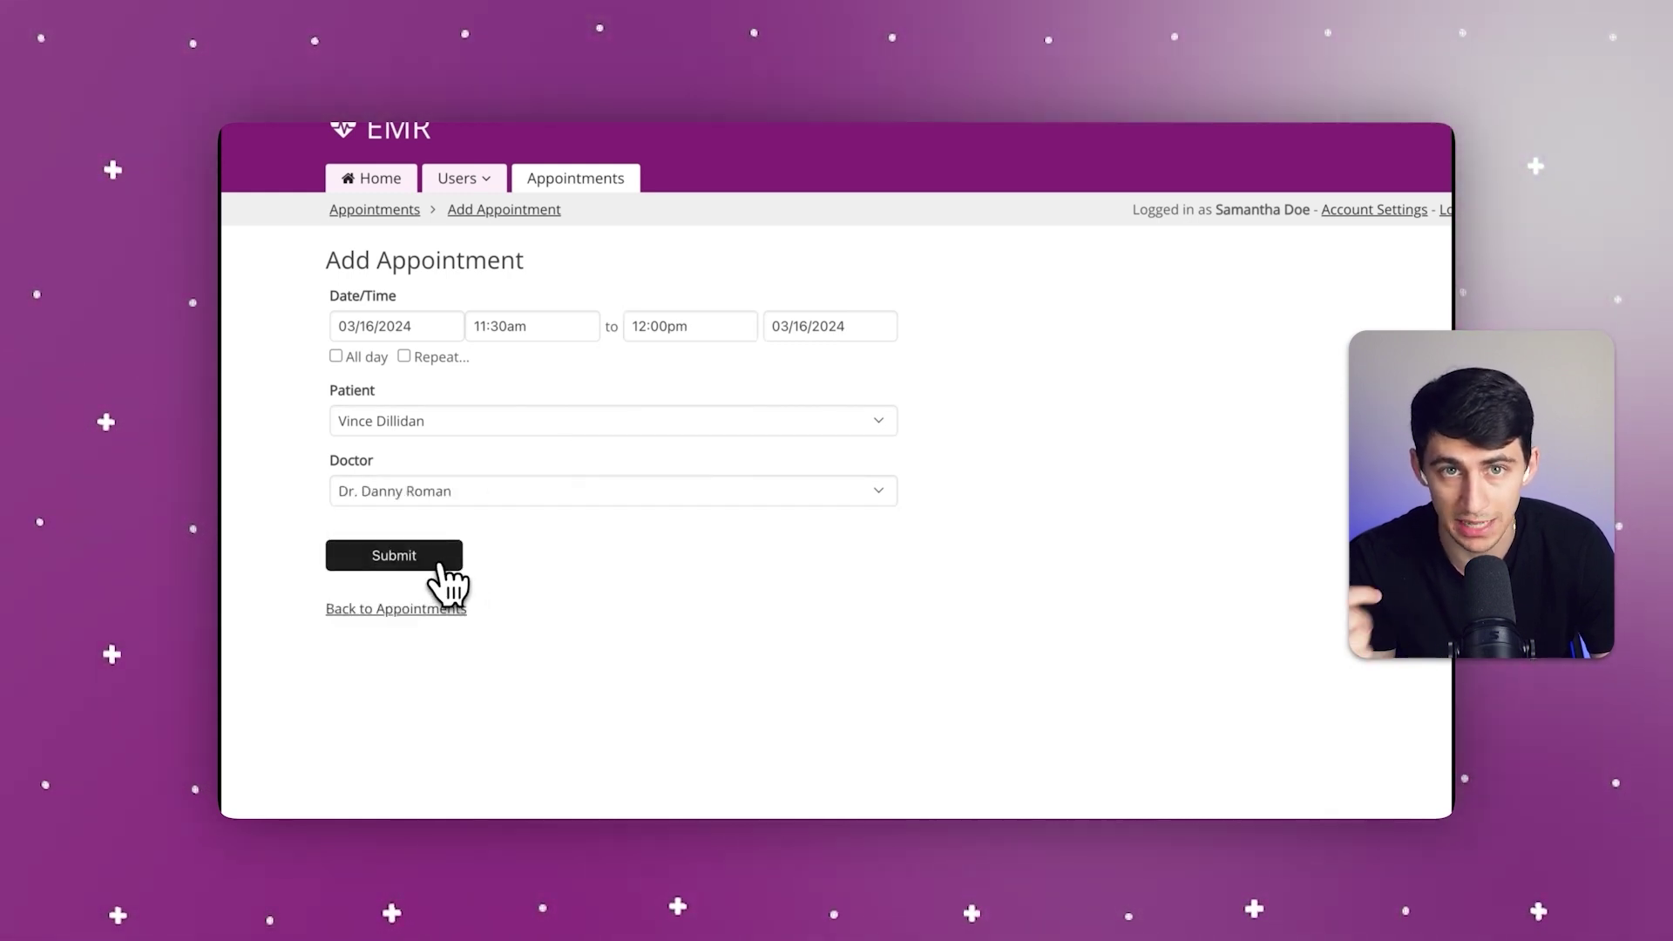
left_click(440, 562)
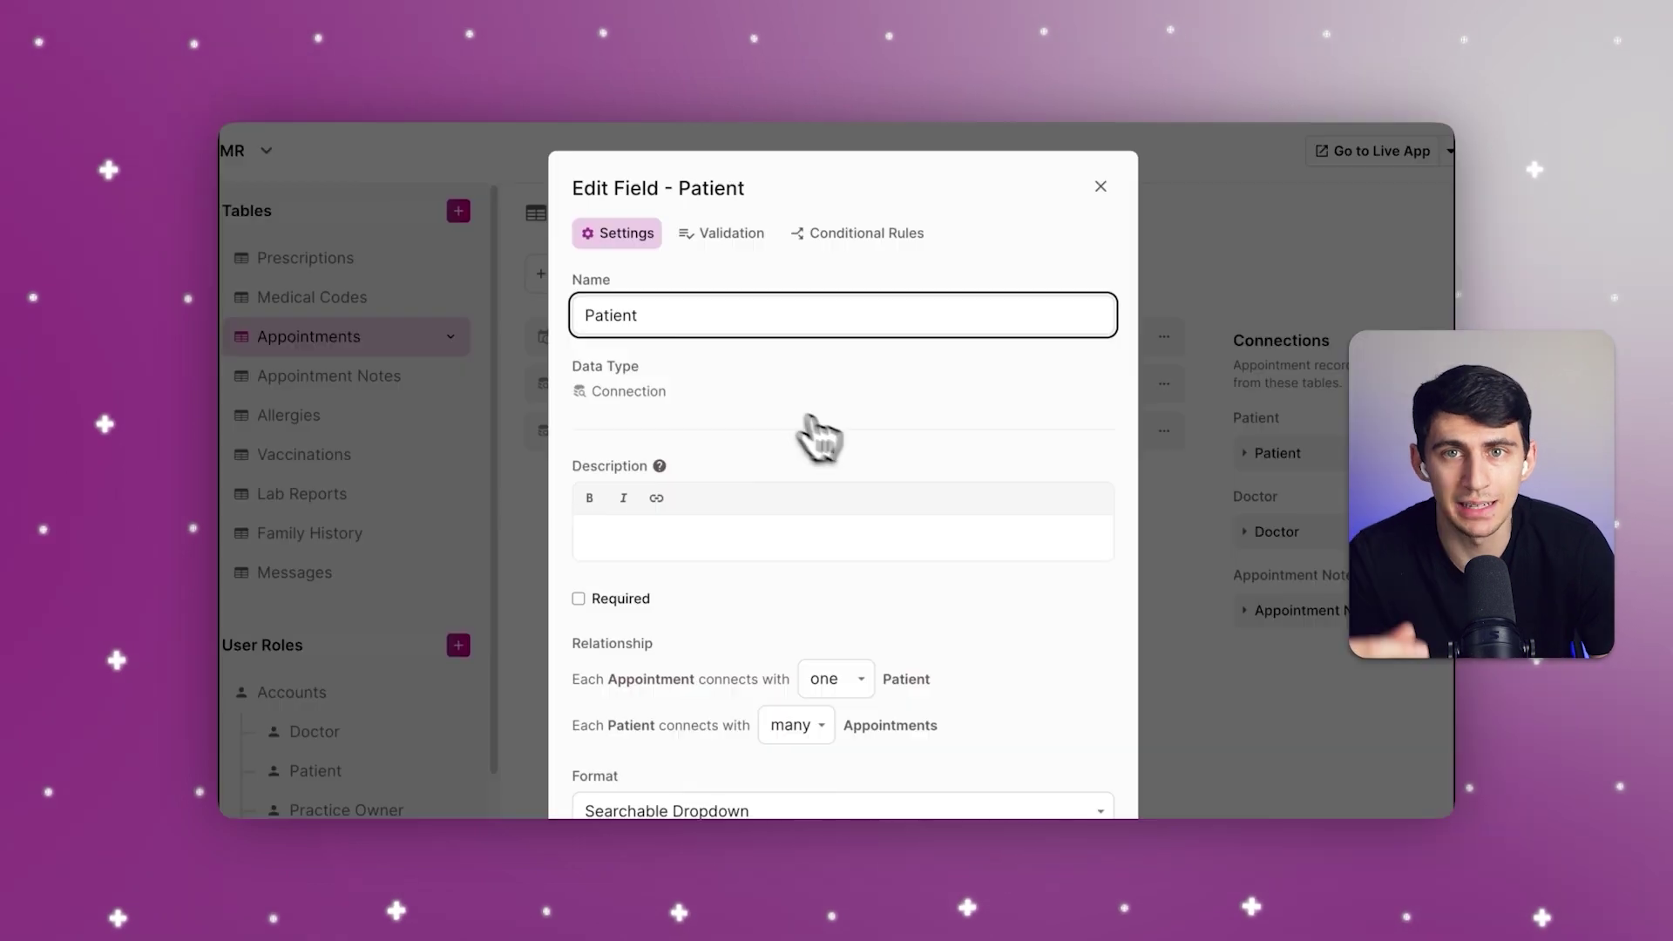
Step: Close the Patient field settings and add a Connection field below Doctor
scroll(885, 453, "down", 3)
scroll(893, 469, "up", 3)
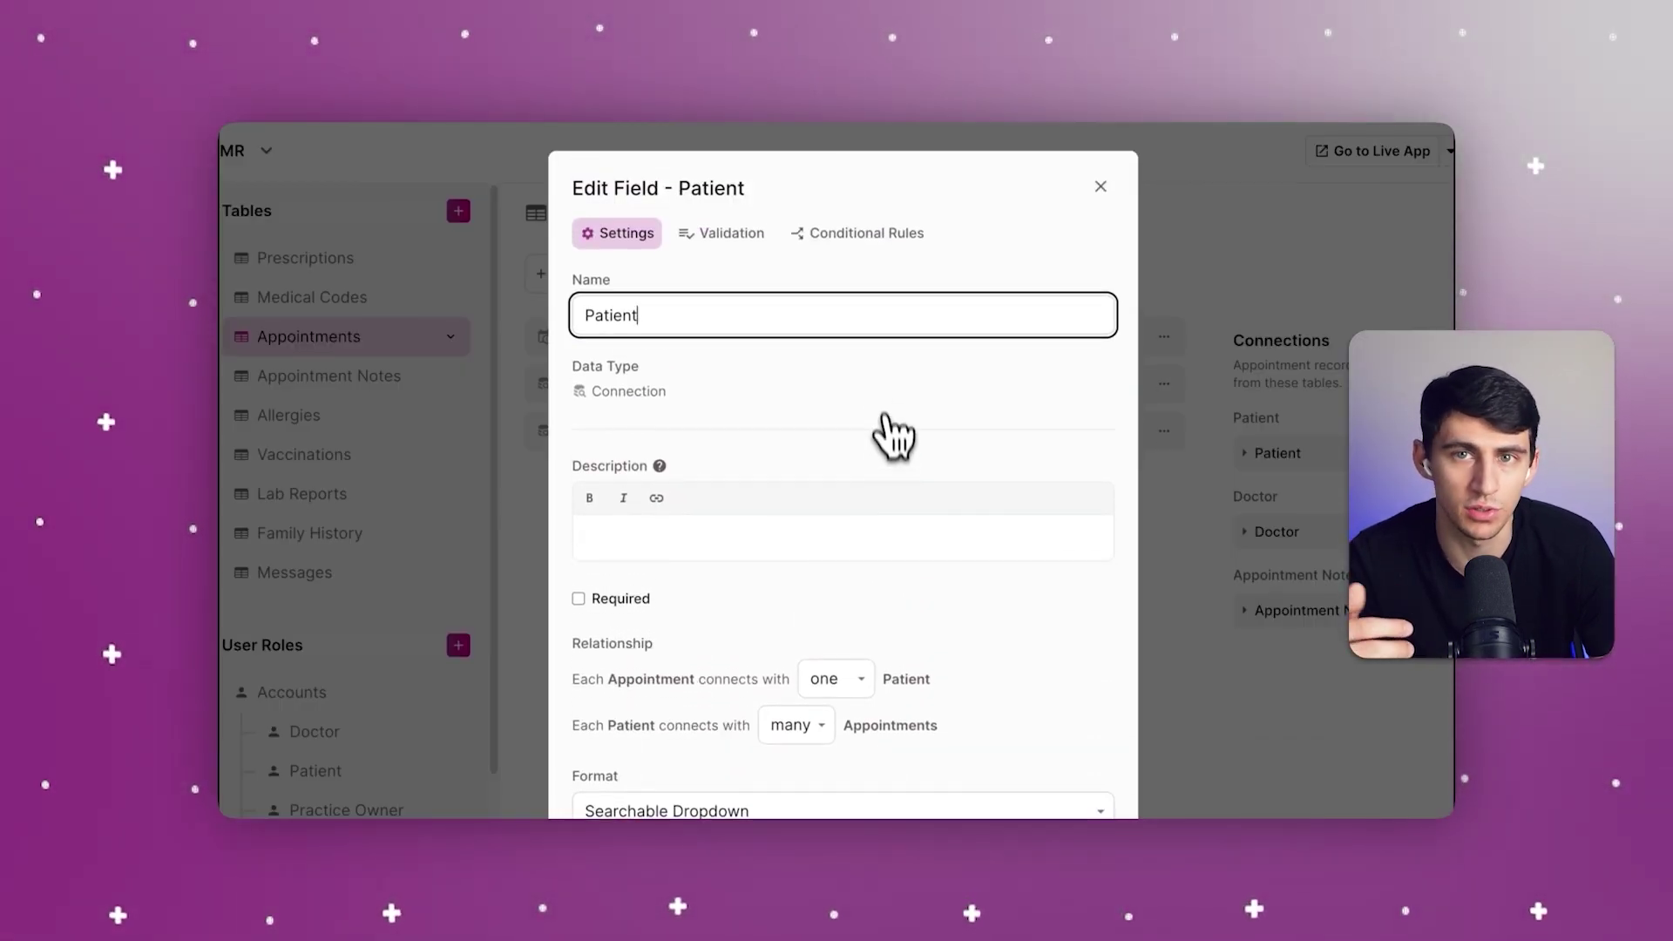
left_click(1097, 184)
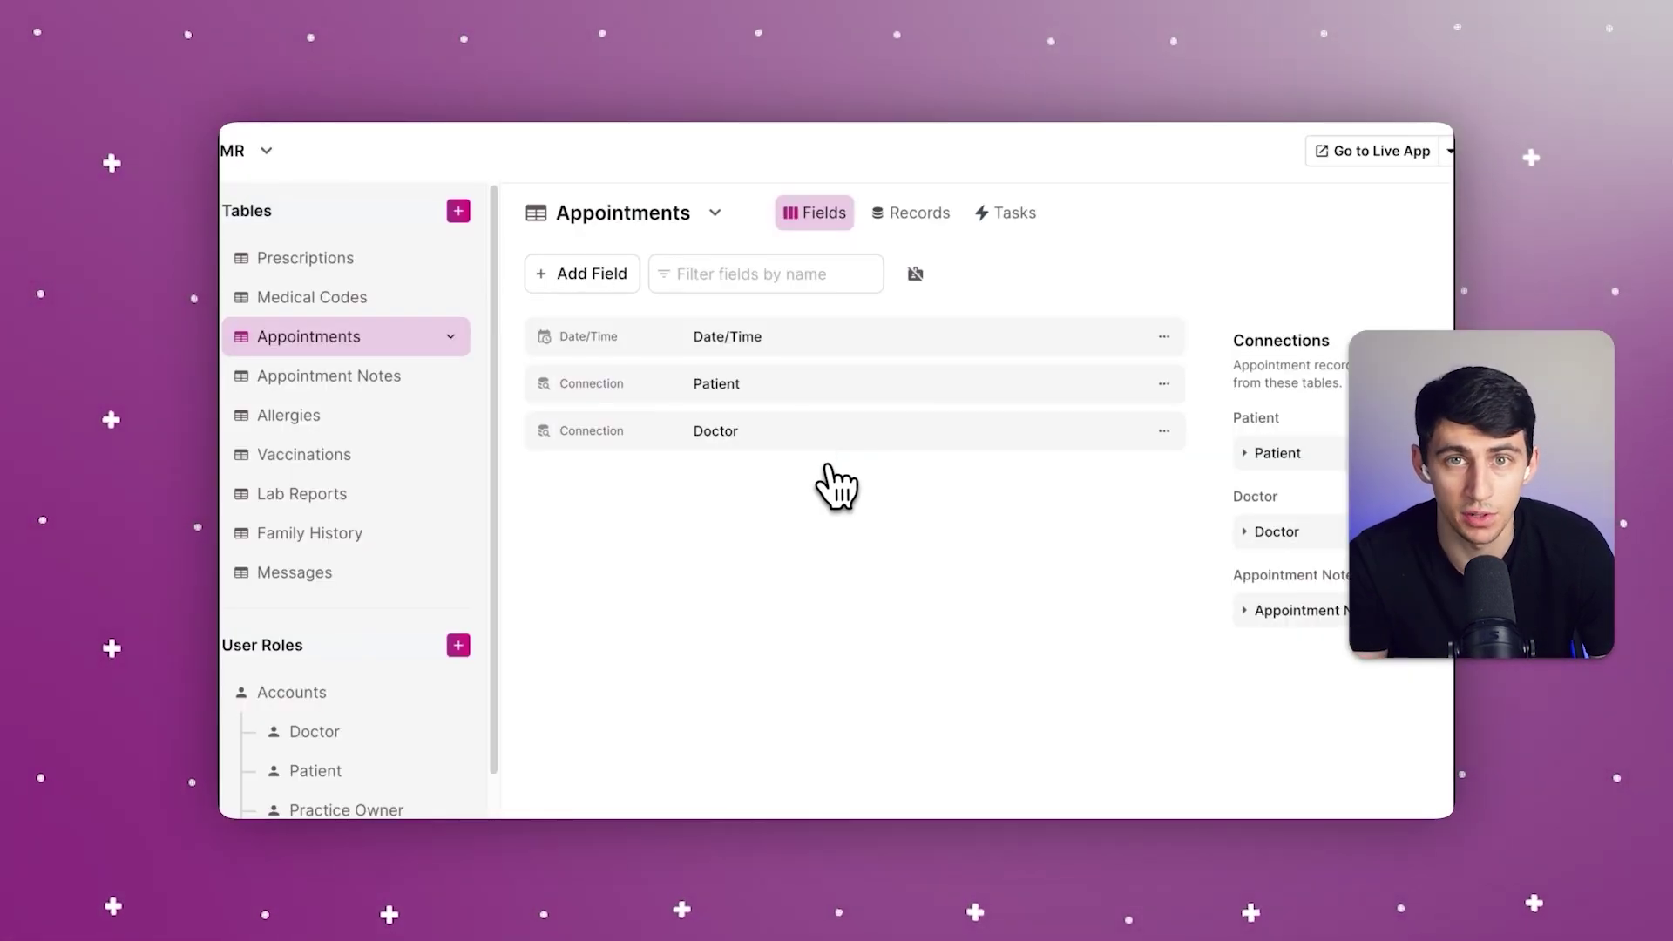
left_click(582, 273)
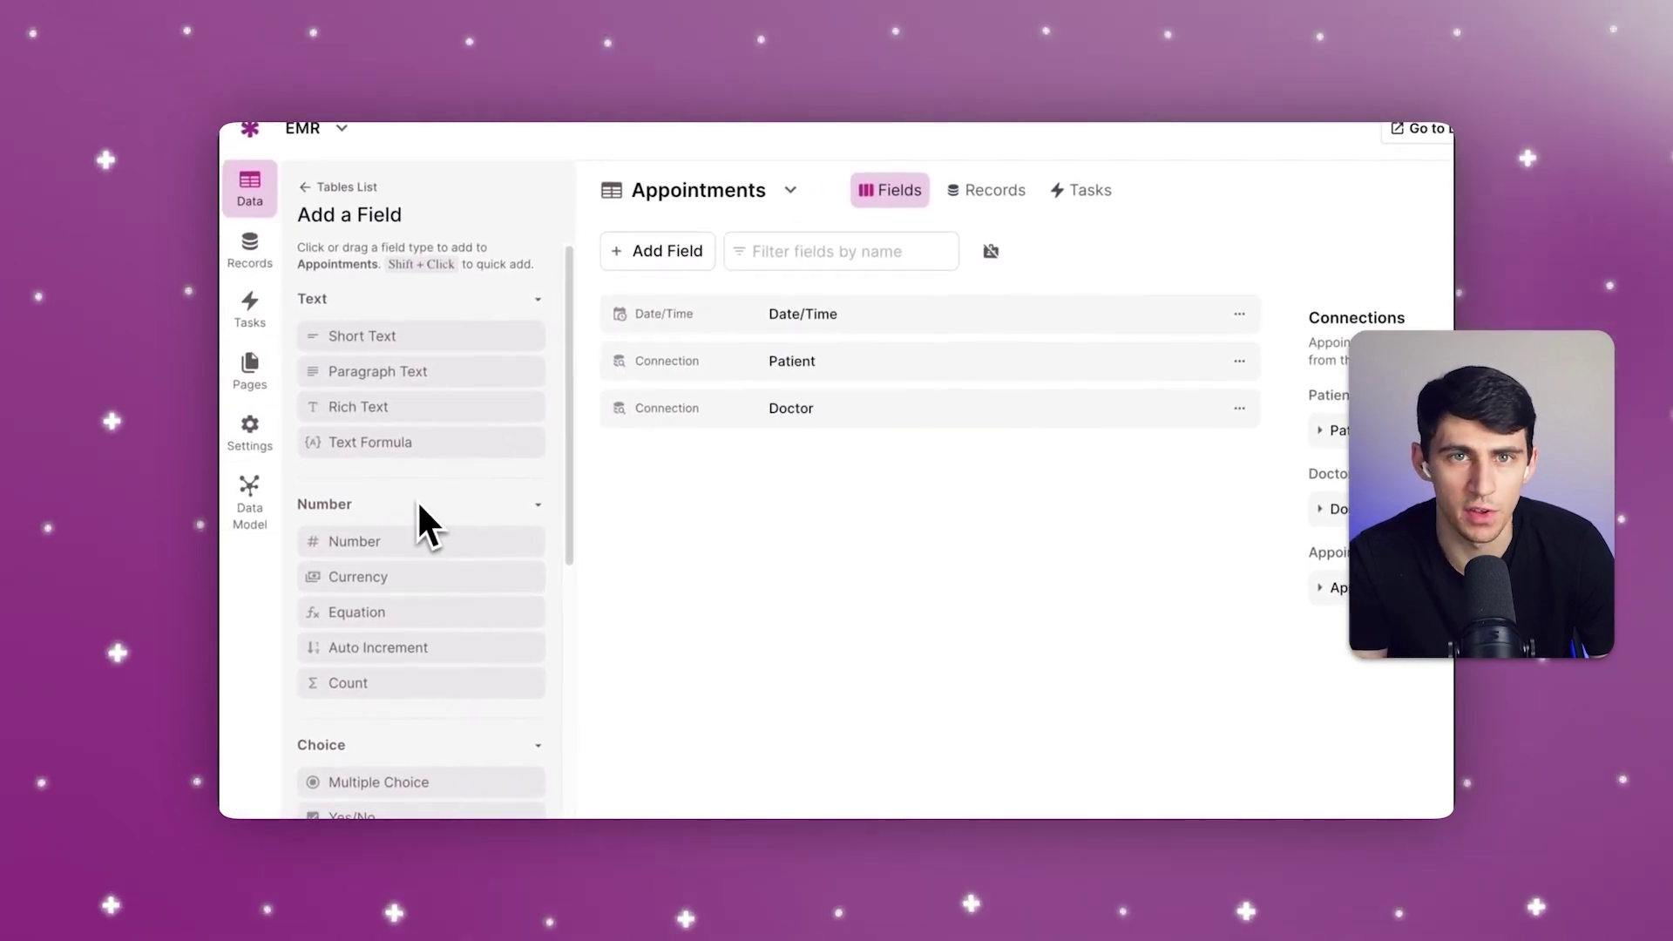
scroll(436, 662, "down", 5)
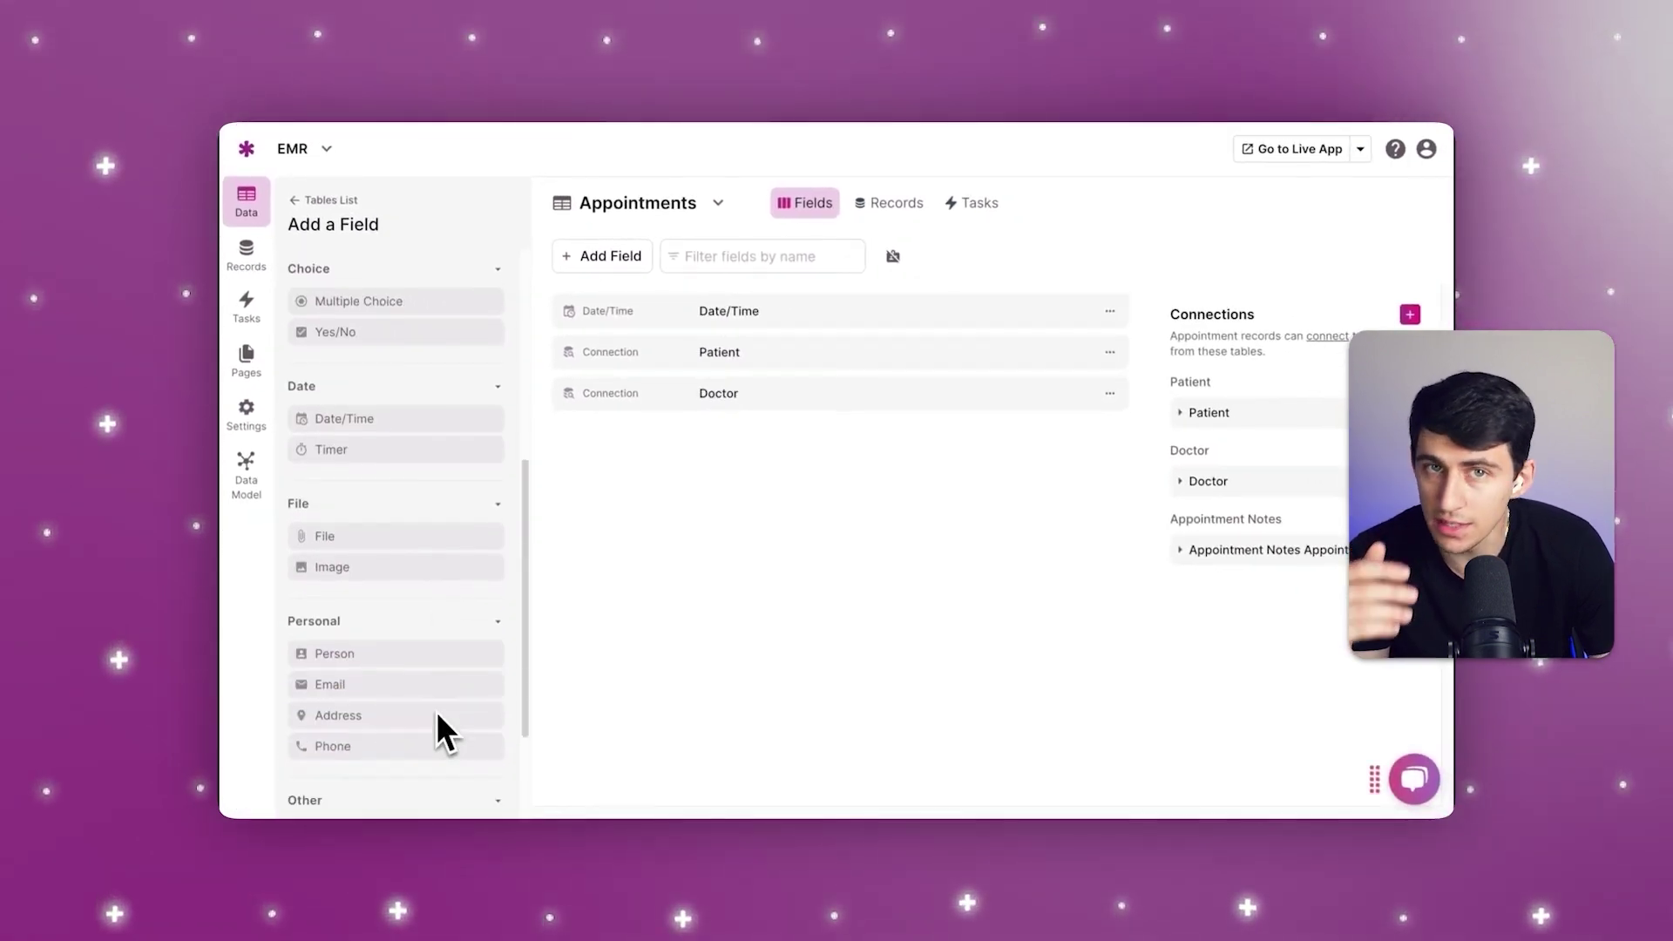
scroll(437, 714, "down", 2)
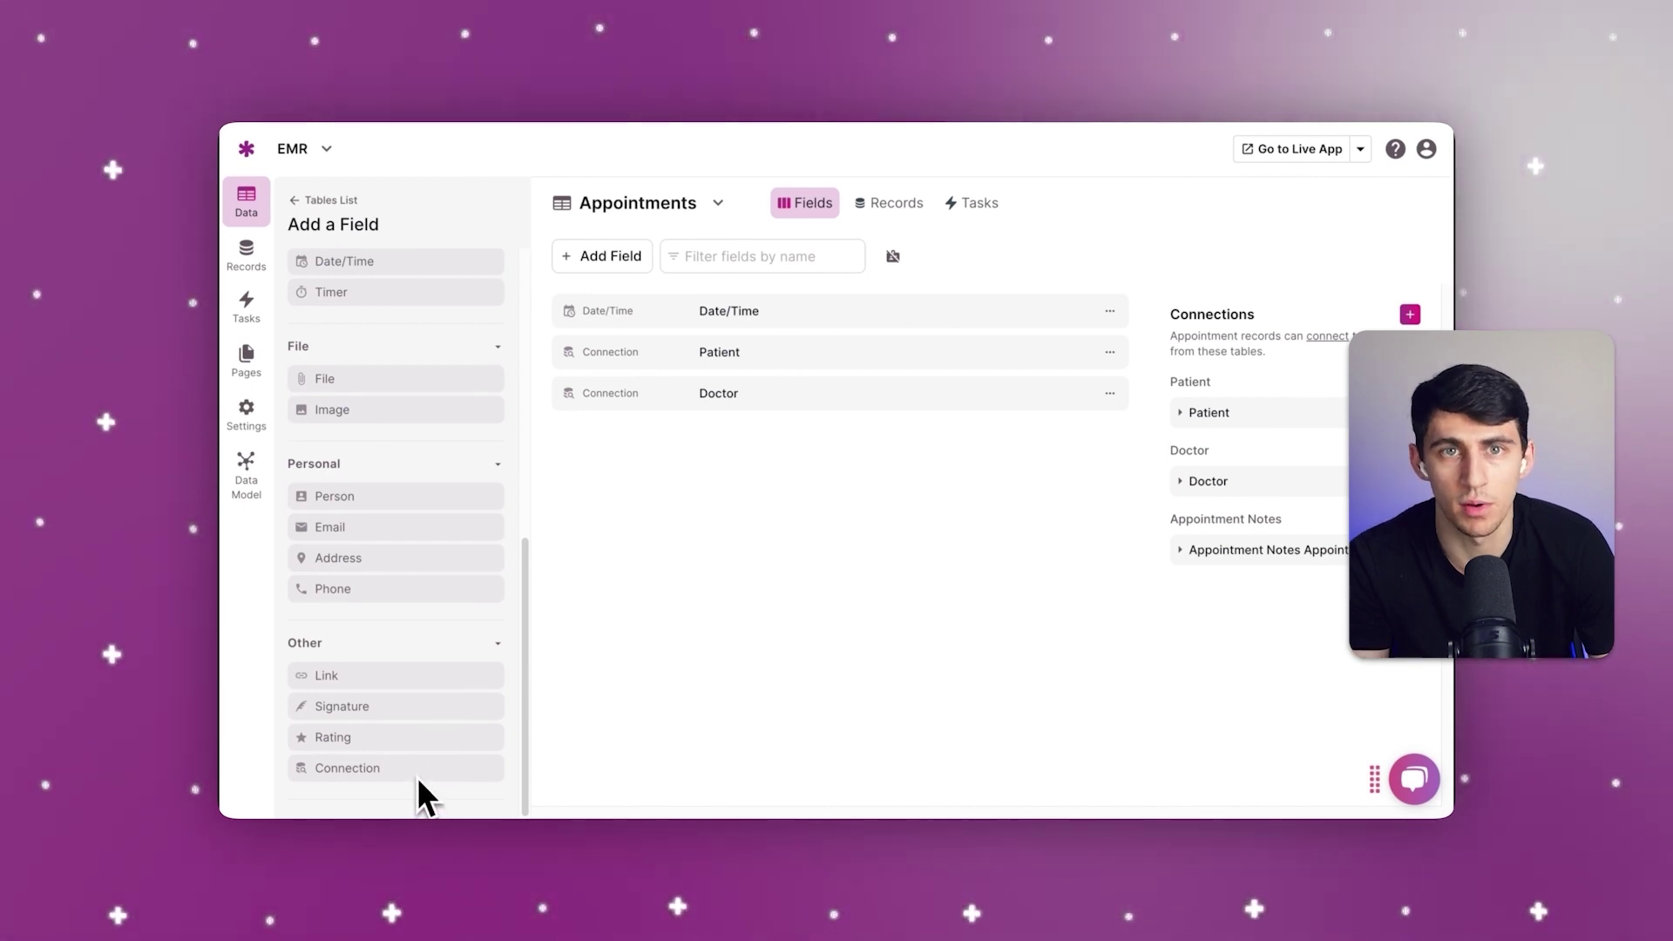
left_click_drag(419, 777, 848, 366)
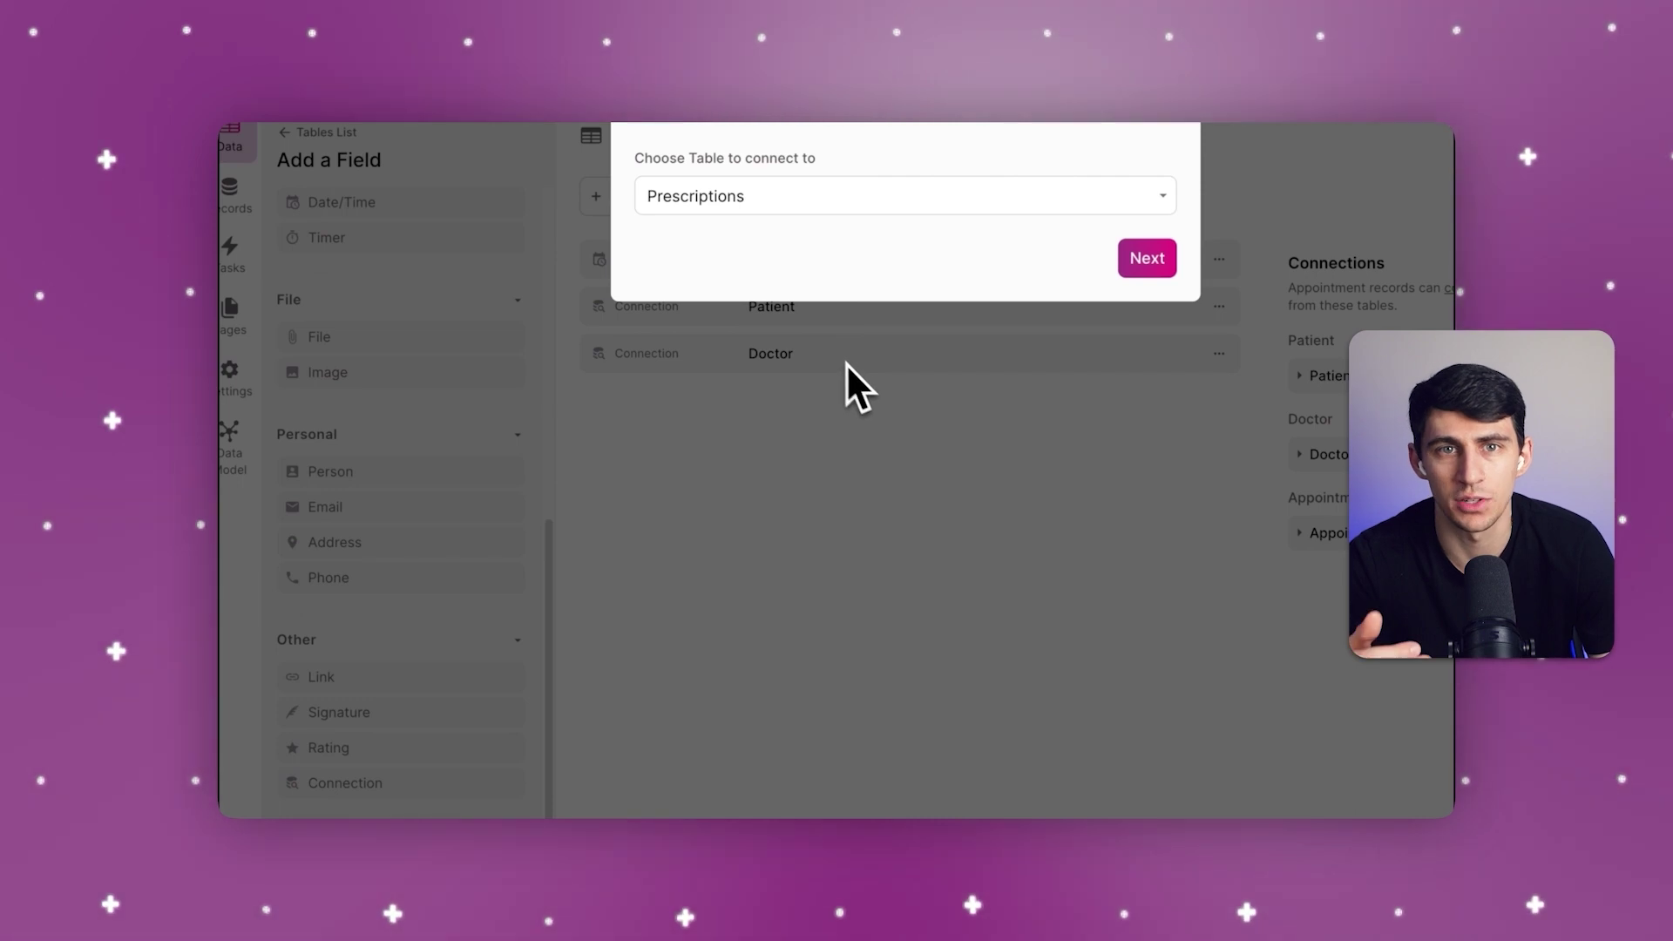
Step: Link the new connection to the Allergies table and create the Allergy field
left_click(688, 249)
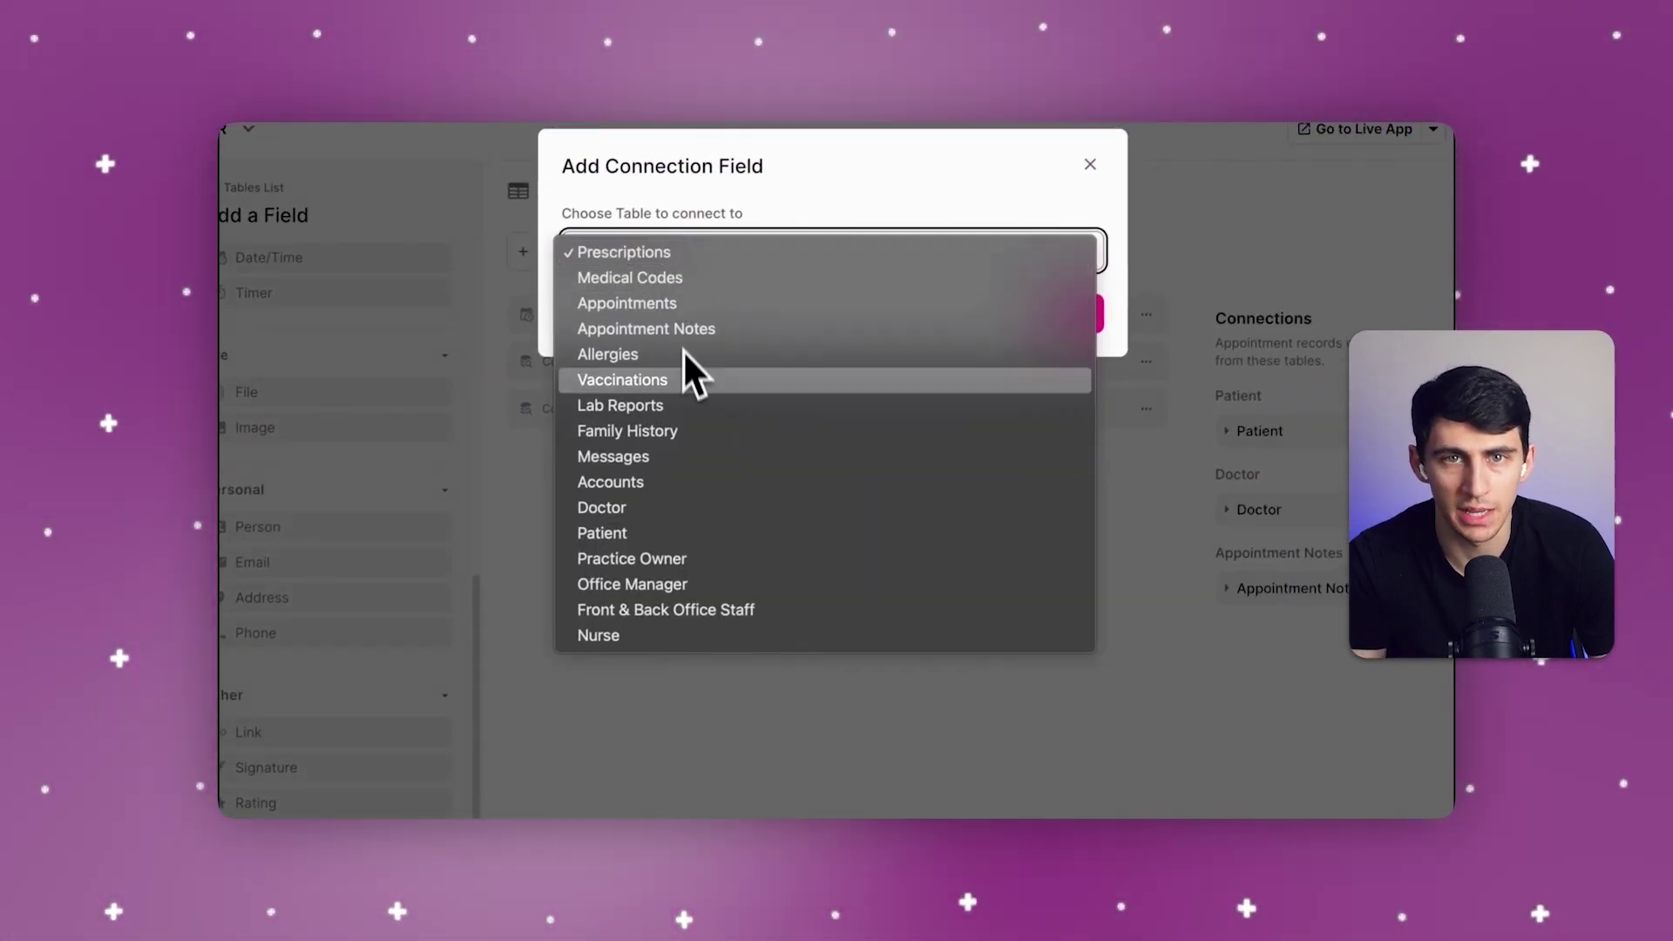
left_click(677, 543)
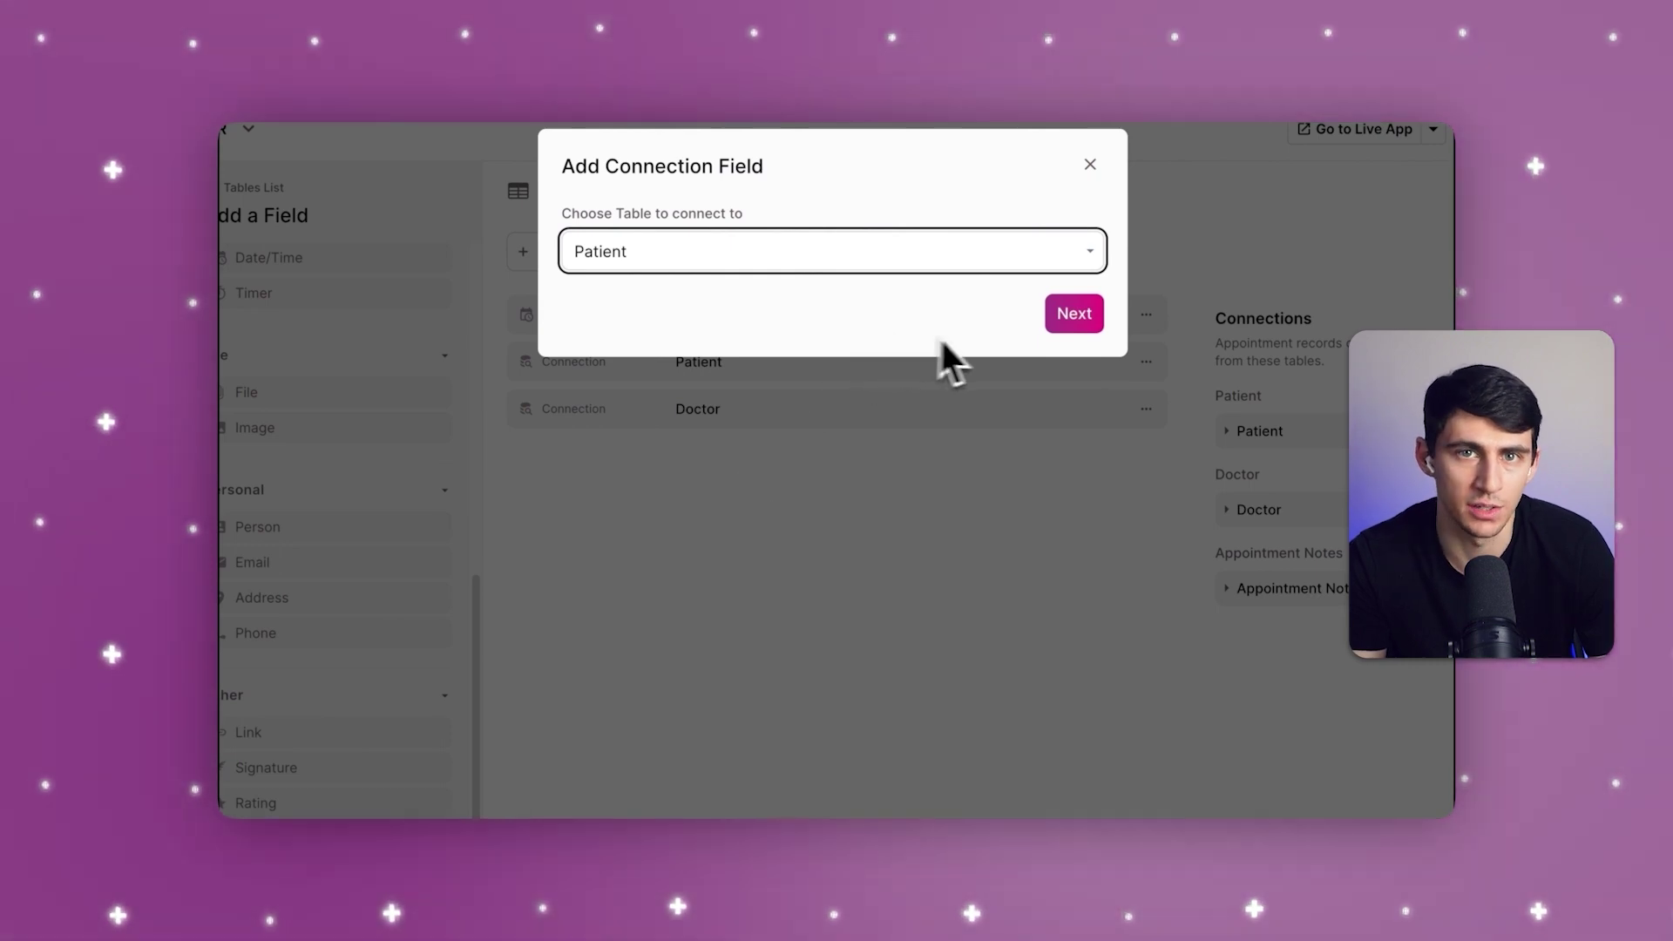
left_click(928, 251)
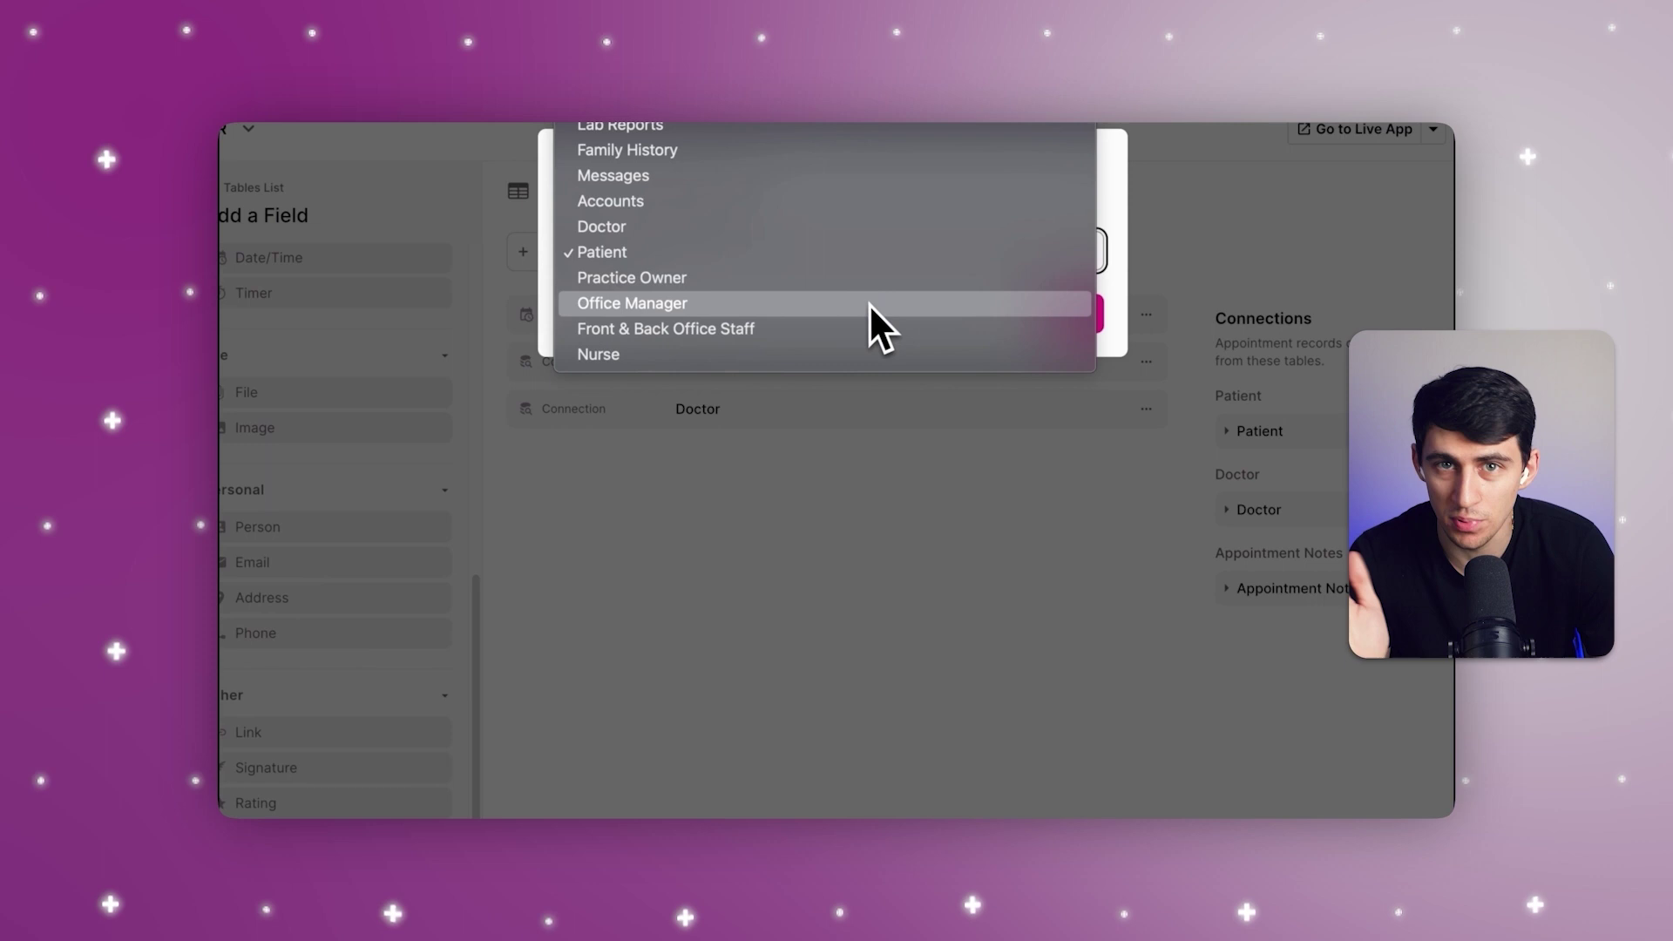
scroll(753, 180, "up", 4)
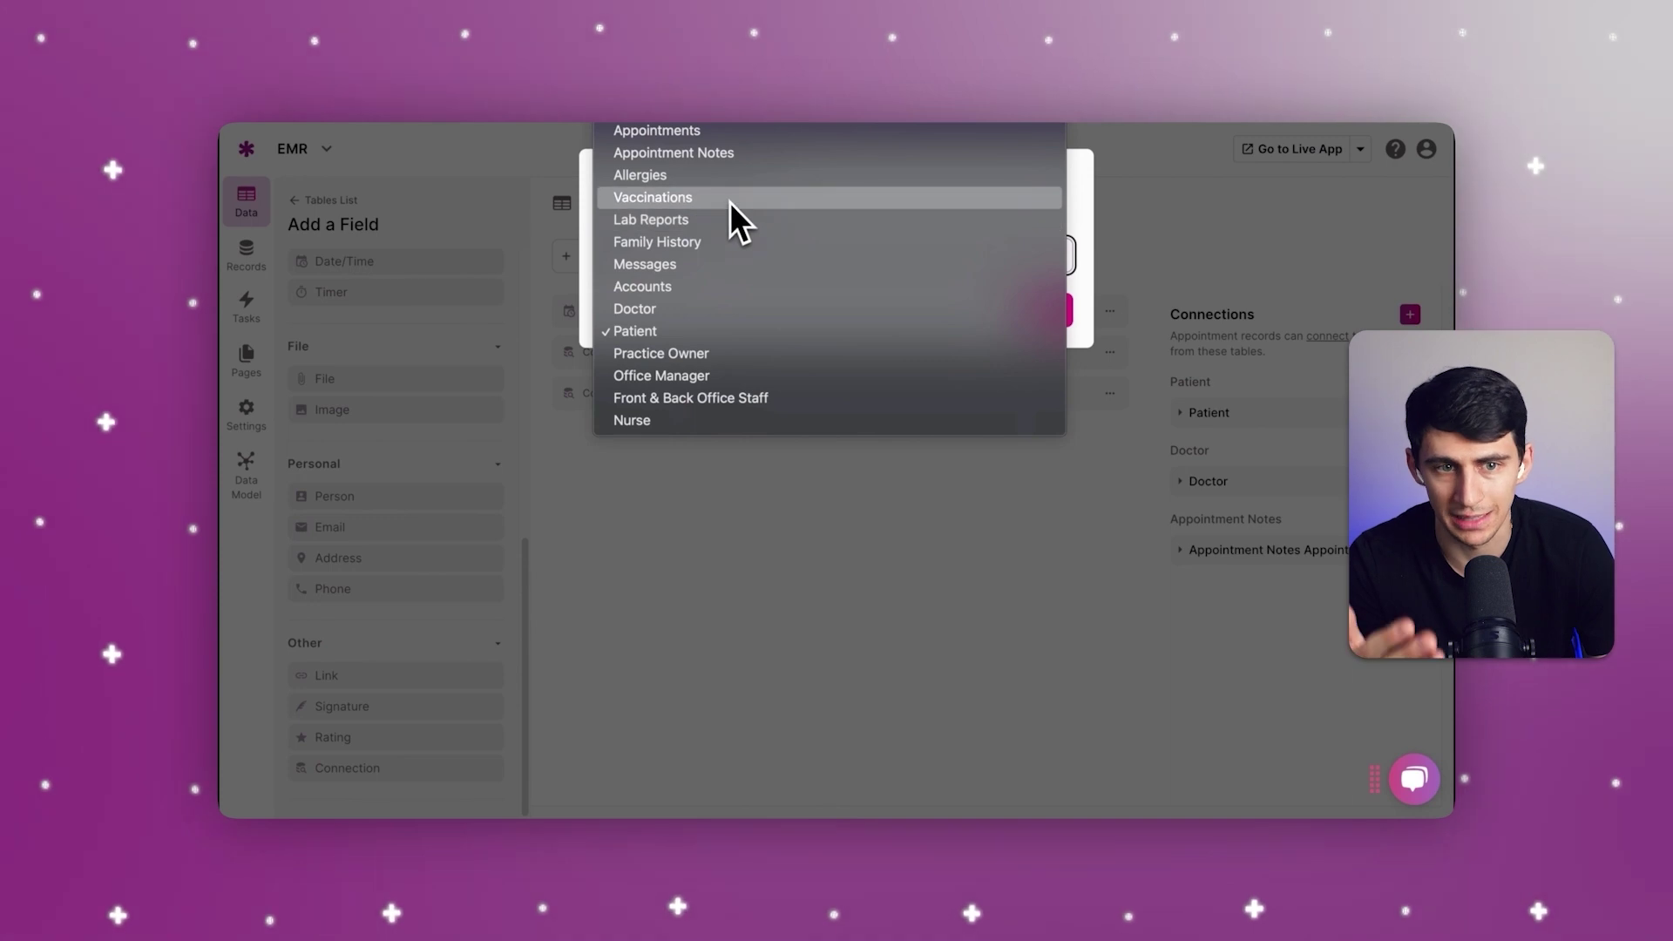
left_click(714, 179)
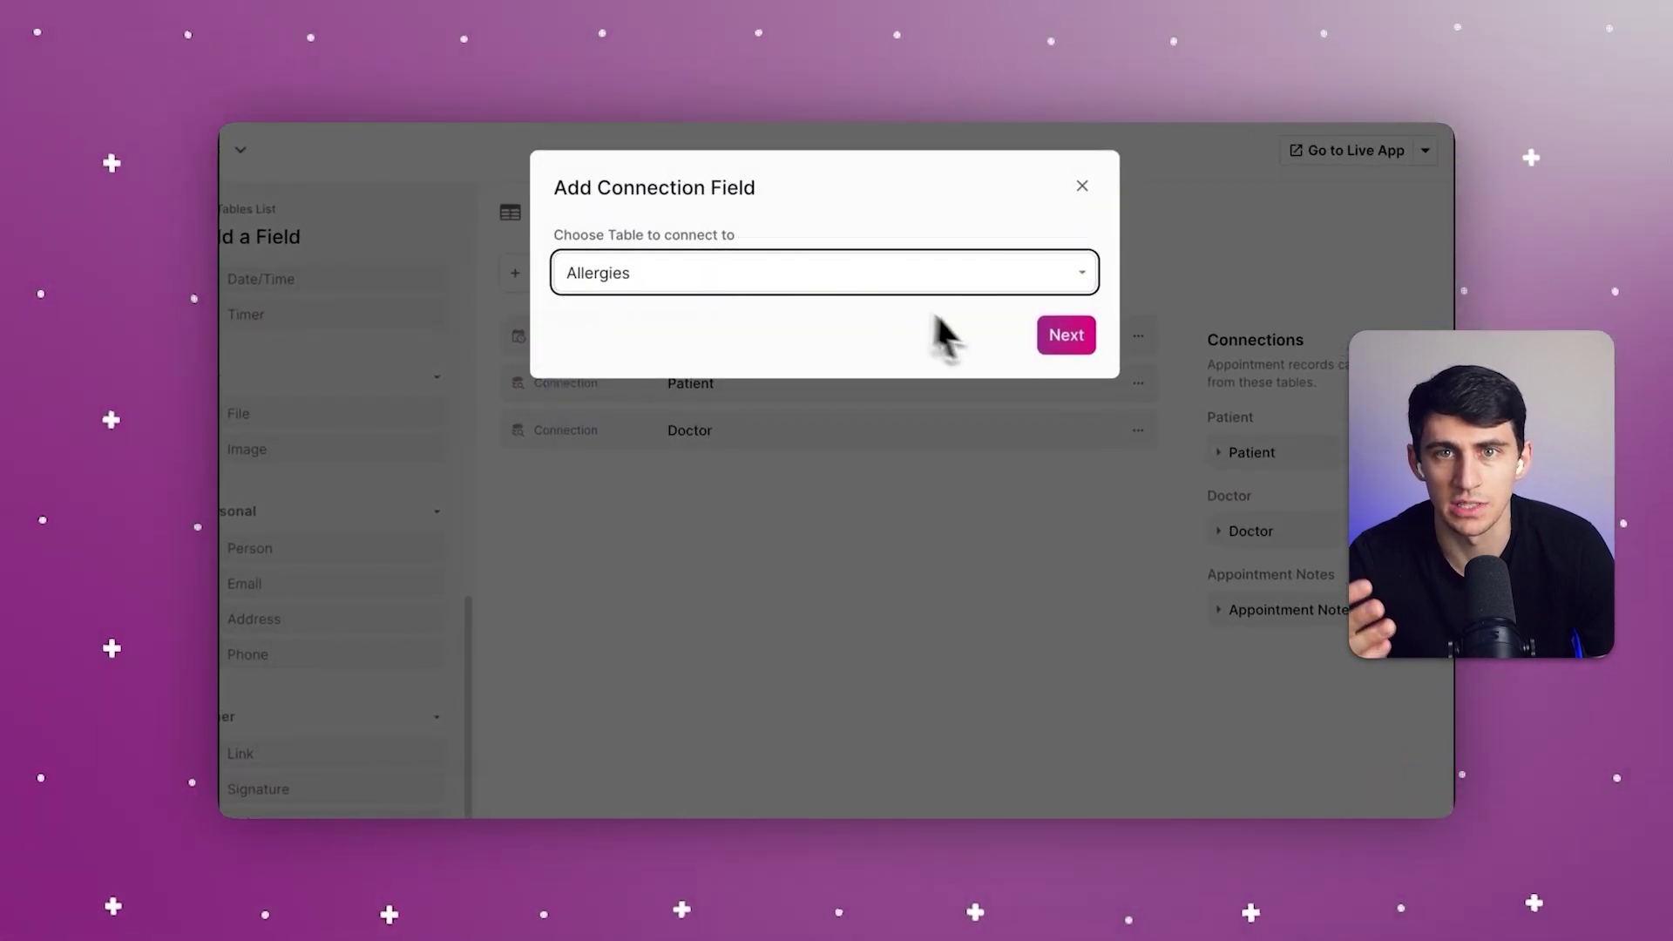
left_click(1066, 334)
left_click(1023, 444)
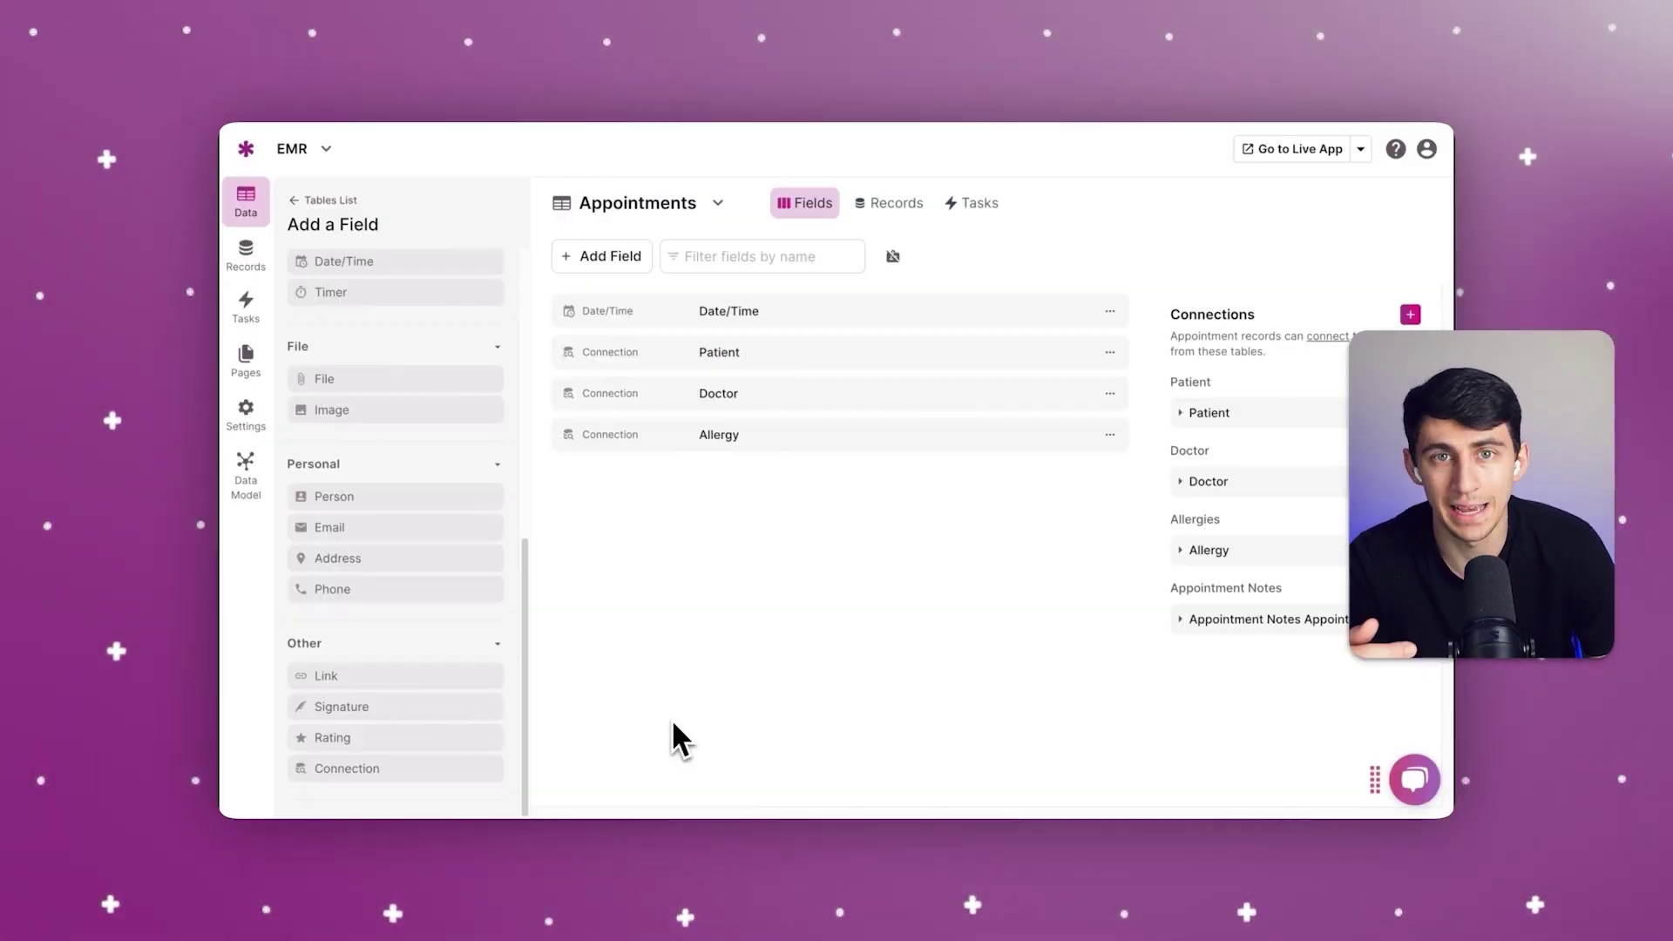